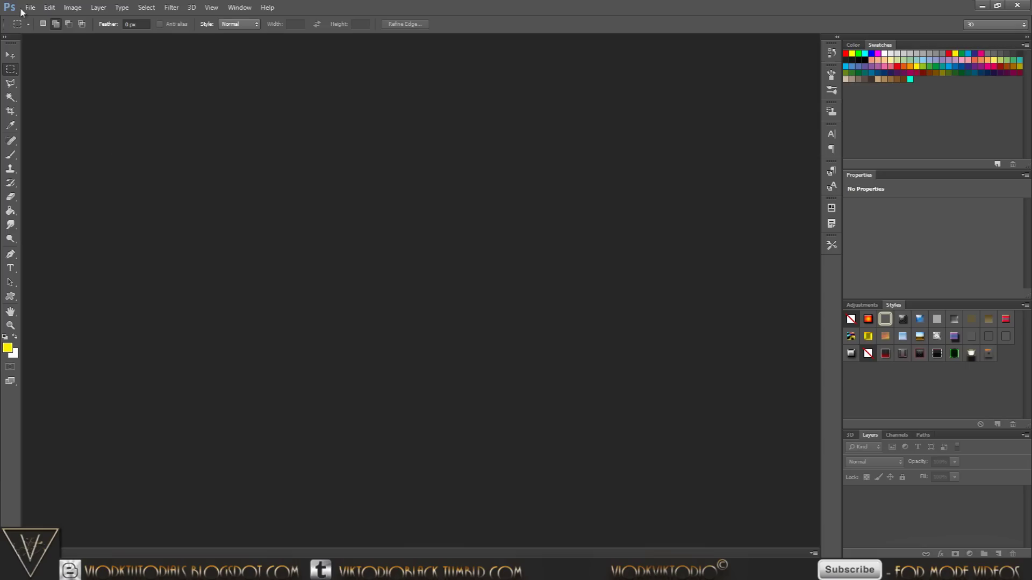
Step: Create a new 1280×720 pixel document
click(28, 8)
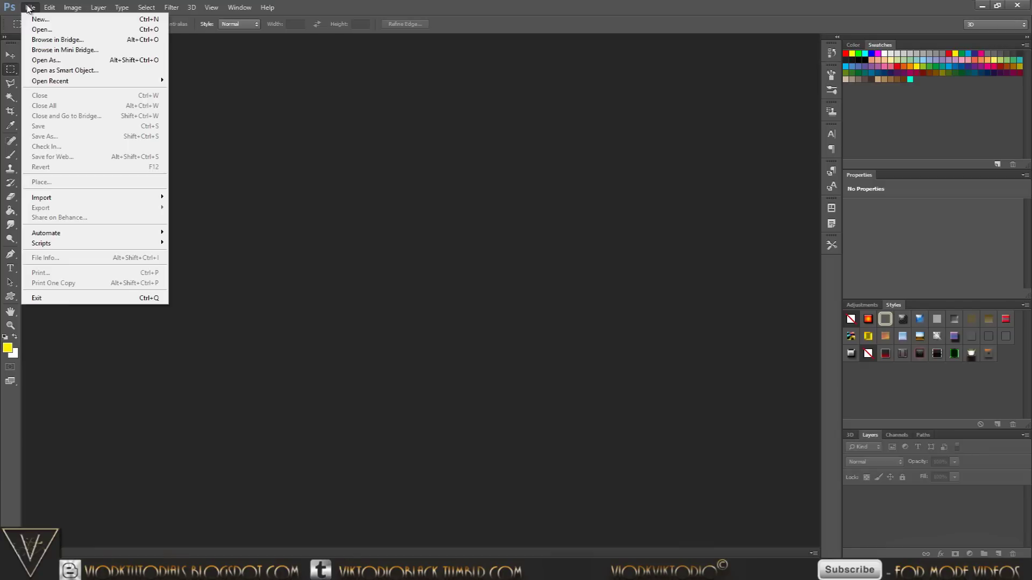
click(40, 20)
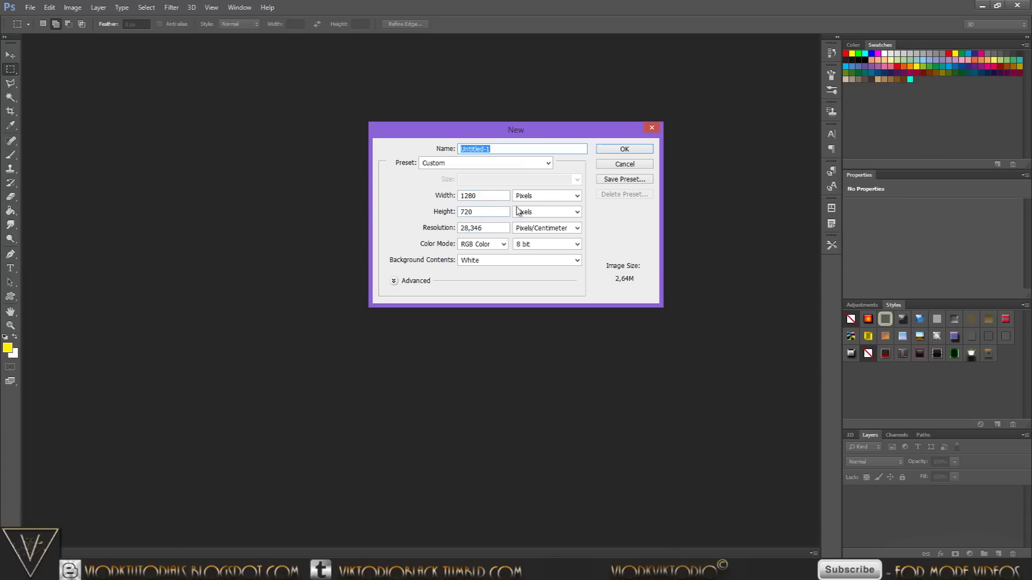
click(598, 149)
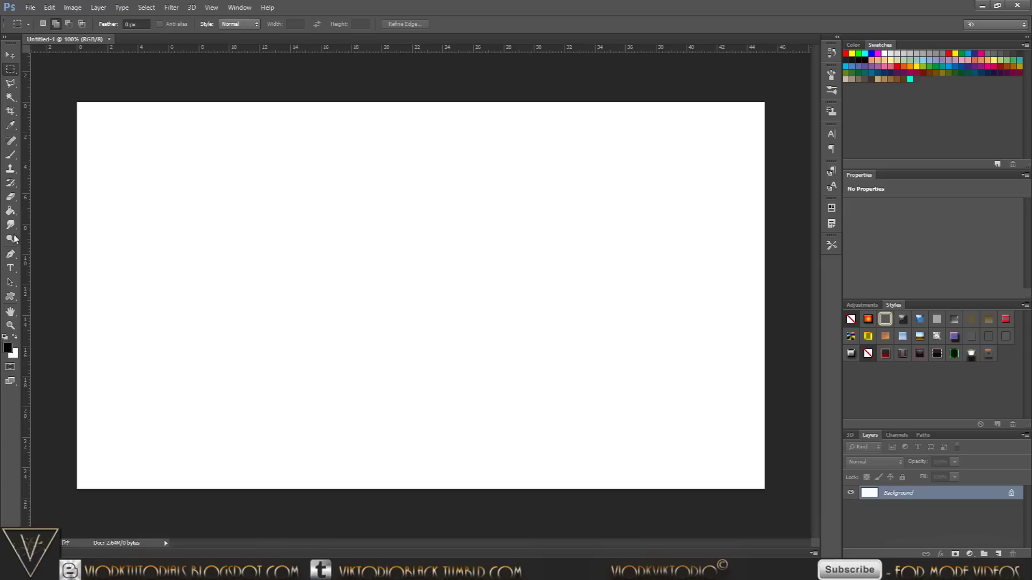
Step: Fill the canvas solid black with the Paint Bucket using default colours
click(11, 211)
click(376, 335)
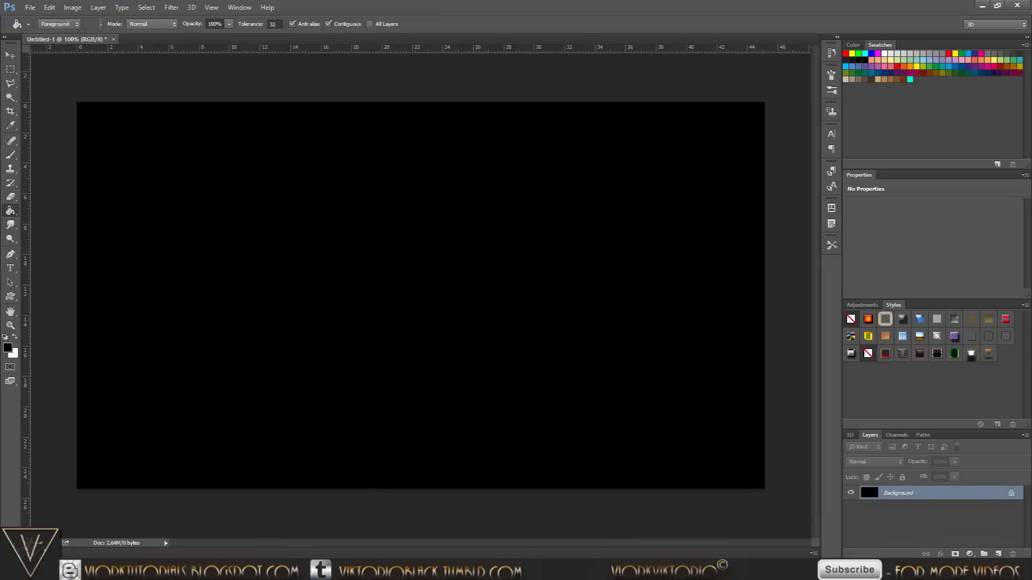
key(alt+Tab)
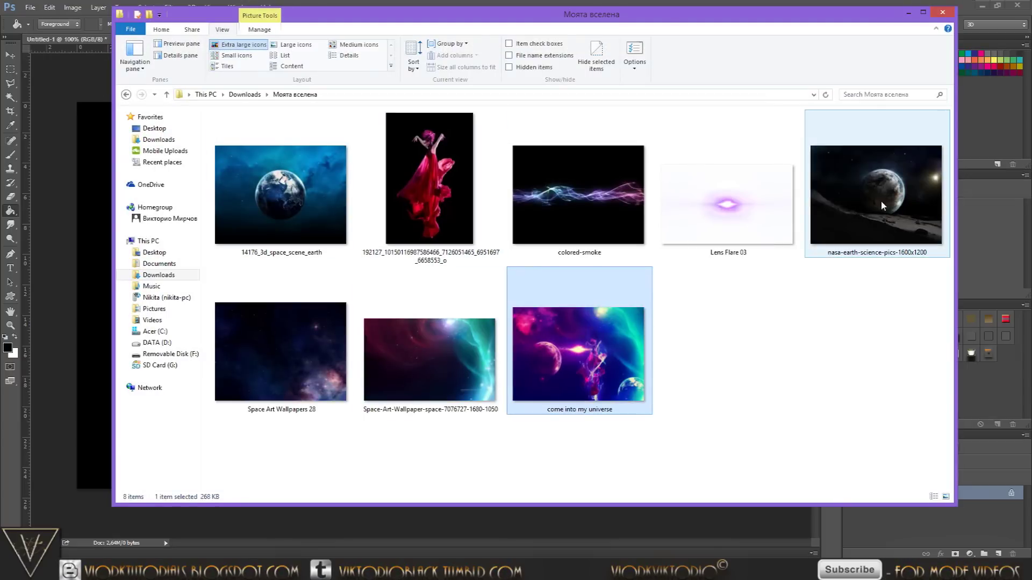
Step: Place nasa-earth-science-pics-1600x1200 on the canvas, commit it, and add a layer mask
drag(875, 206, 92, 353)
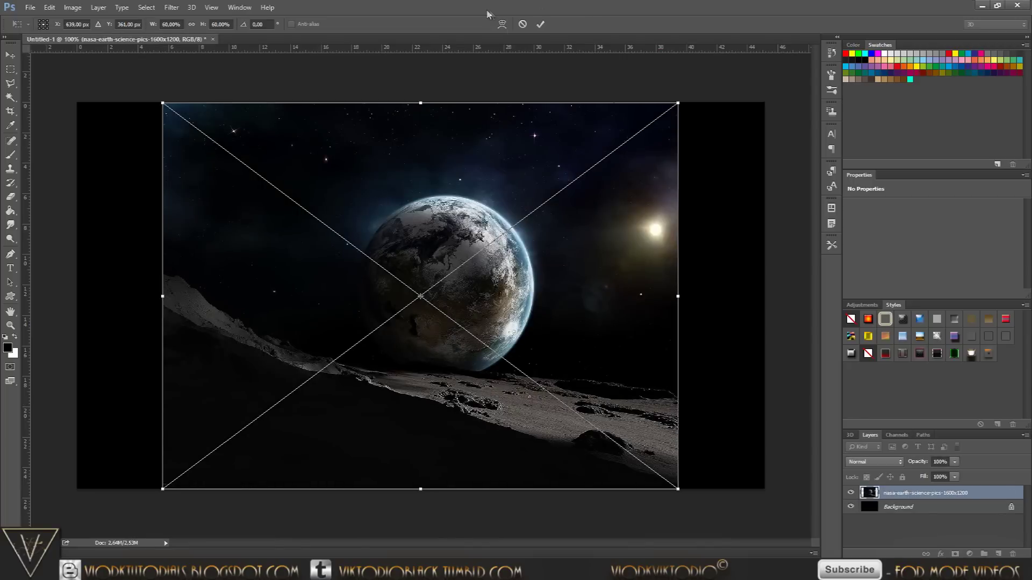
click(540, 28)
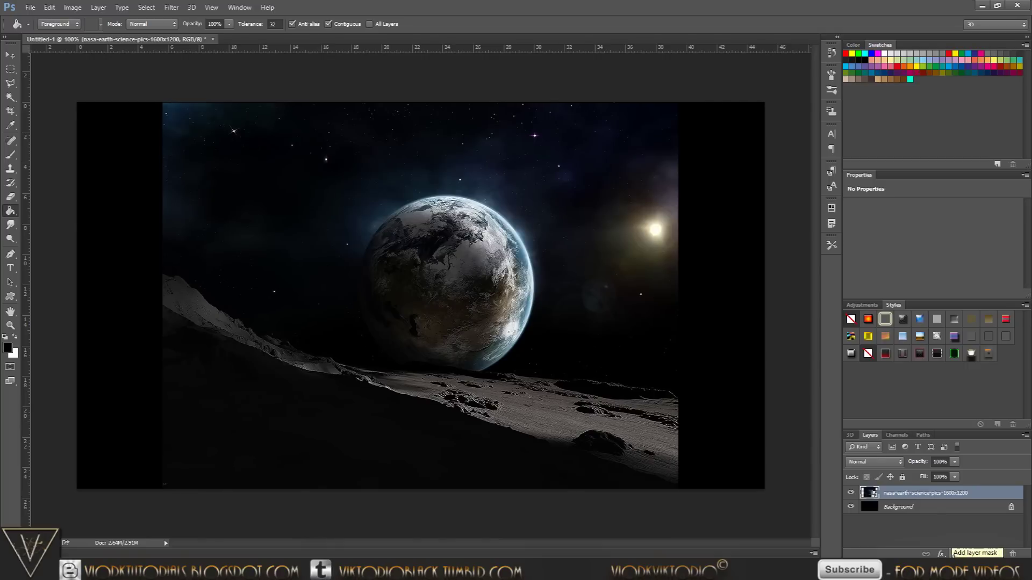
click(954, 555)
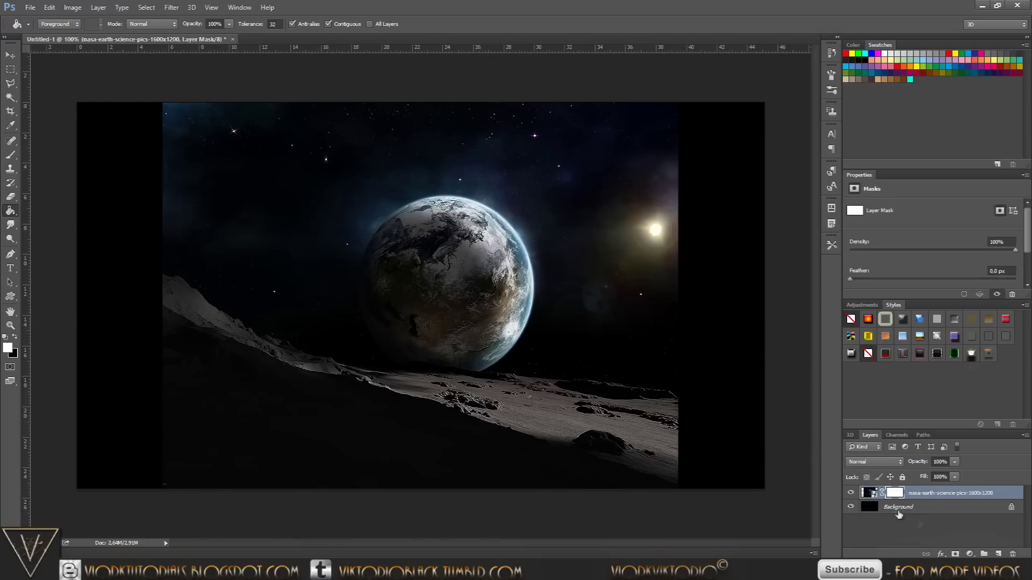
Step: Paint out the lunar ridge and sun on the mask with a 150 px soft black brush
click(15, 337)
click(10, 154)
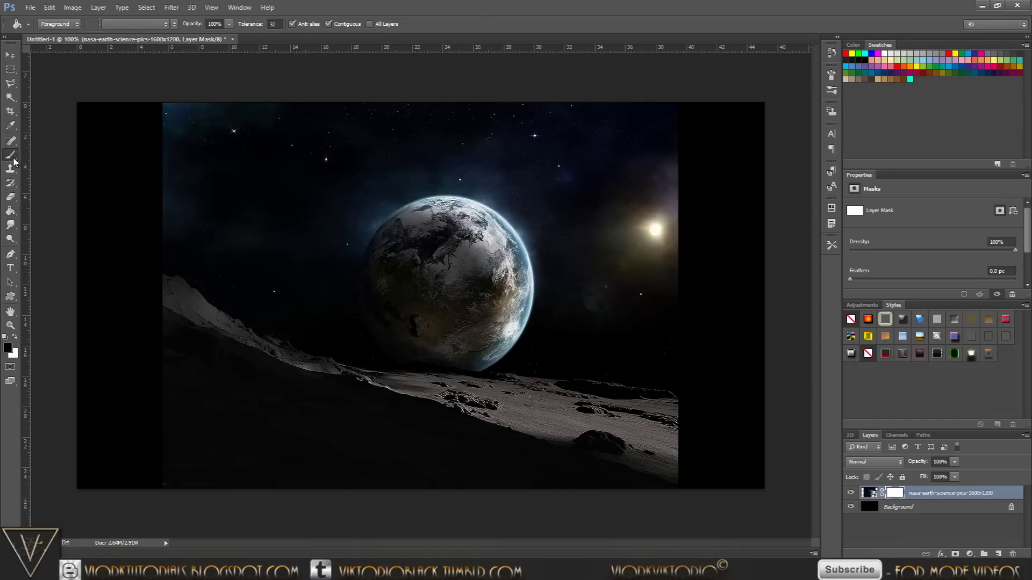
right_click(294, 290)
double_click(378, 359)
key(bracketright)
key(bracketright)
key(bracketright)
mouse_move(192, 418)
mouse_down()
mouse_move(288, 382)
mouse_move(330, 408)
mouse_up()
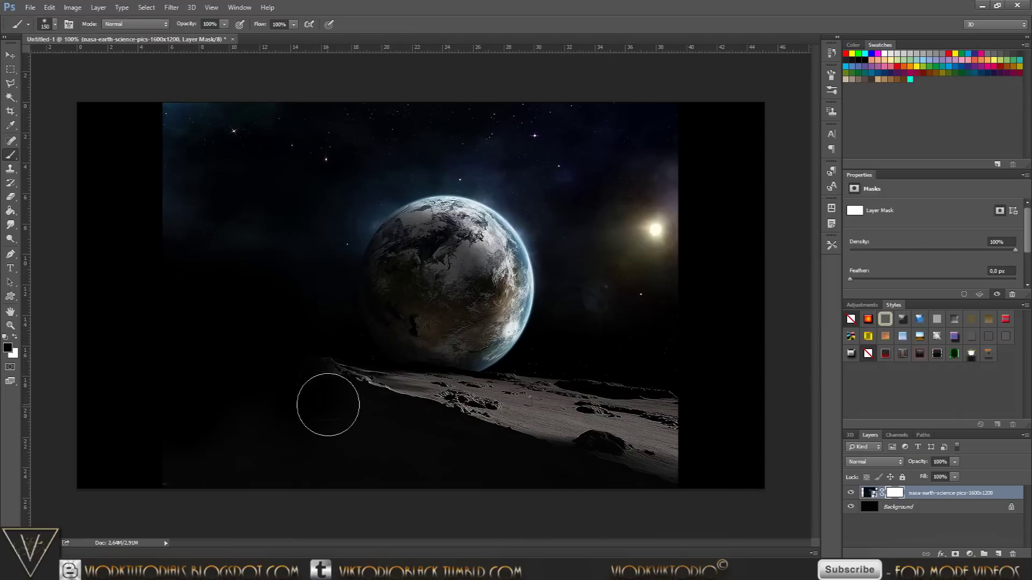
mouse_move(257, 449)
mouse_down()
mouse_move(551, 456)
mouse_move(530, 438)
mouse_move(446, 428)
mouse_move(628, 387)
mouse_move(604, 491)
mouse_move(656, 453)
mouse_move(668, 120)
mouse_move(591, 373)
mouse_move(583, 94)
mouse_move(525, 132)
mouse_move(592, 185)
mouse_move(453, 108)
mouse_move(511, 140)
mouse_move(390, 105)
mouse_move(428, 105)
mouse_move(263, 212)
mouse_move(246, 267)
mouse_move(203, 132)
mouse_move(88, 152)
mouse_move(237, 131)
mouse_move(178, 237)
mouse_move(484, 415)
mouse_move(357, 398)
mouse_move(527, 403)
mouse_move(296, 414)
mouse_move(468, 439)
mouse_move(287, 325)
mouse_move(656, 422)
mouse_move(469, 495)
mouse_move(548, 433)
mouse_move(284, 448)
mouse_move(585, 215)
mouse_move(486, 154)
mouse_move(327, 166)
mouse_move(275, 204)
mouse_up()
Step: Move the Earth toward the left side of the canvas
click(10, 55)
mouse_move(461, 258)
mouse_down()
mouse_move(239, 298)
mouse_move(244, 327)
mouse_up()
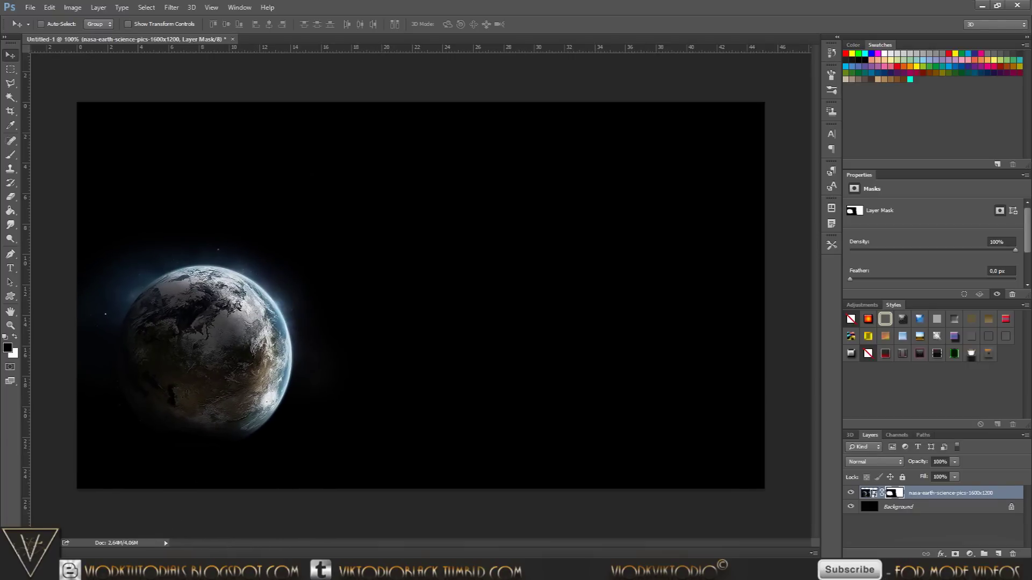
key(alt+Tab)
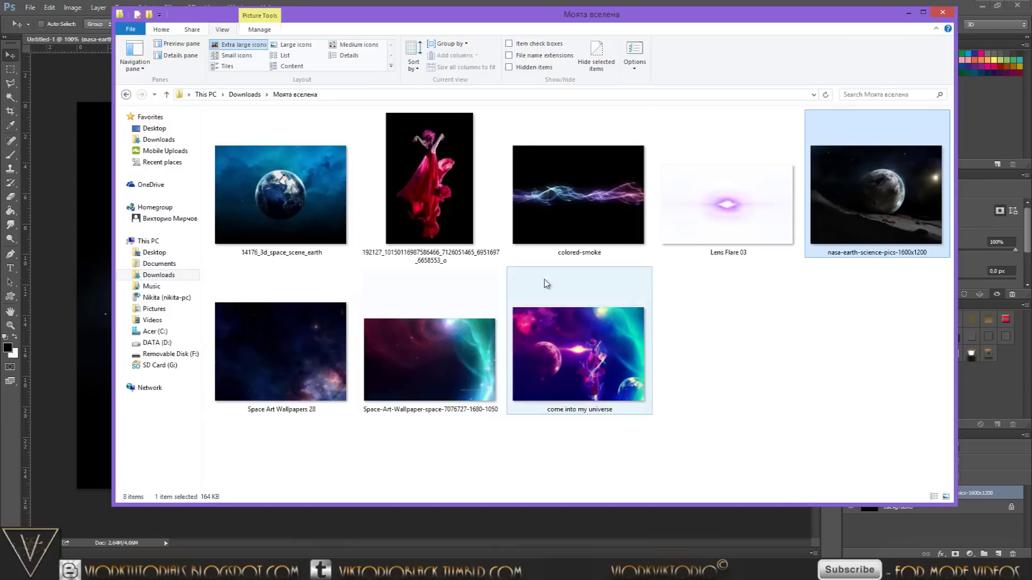
Step: Place 14176_3d_space_scene_earth on the canvas and rasterize its layer
mouse_move(280, 167)
mouse_down()
mouse_move(76, 264)
mouse_move(83, 255)
mouse_up()
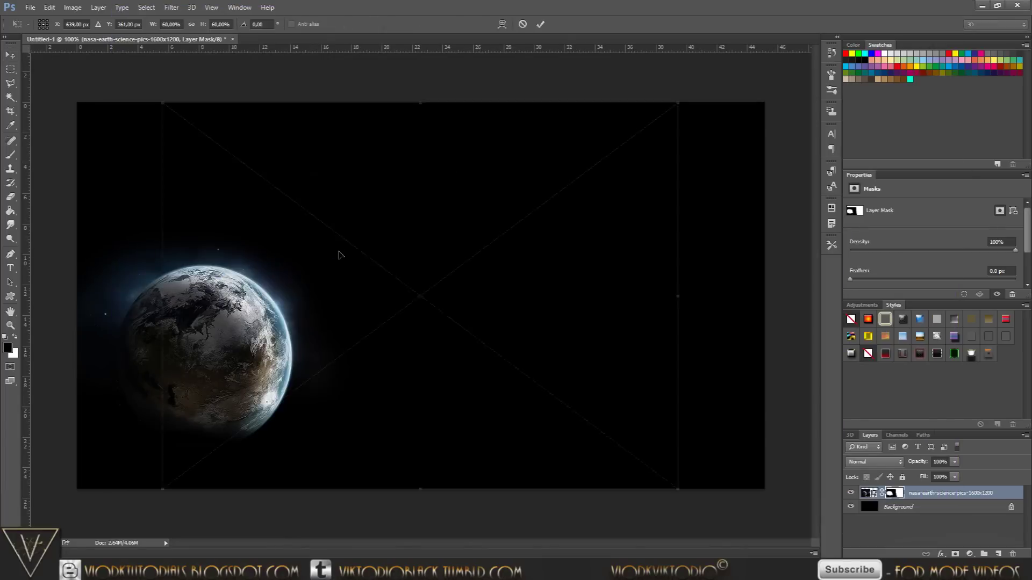
click(540, 25)
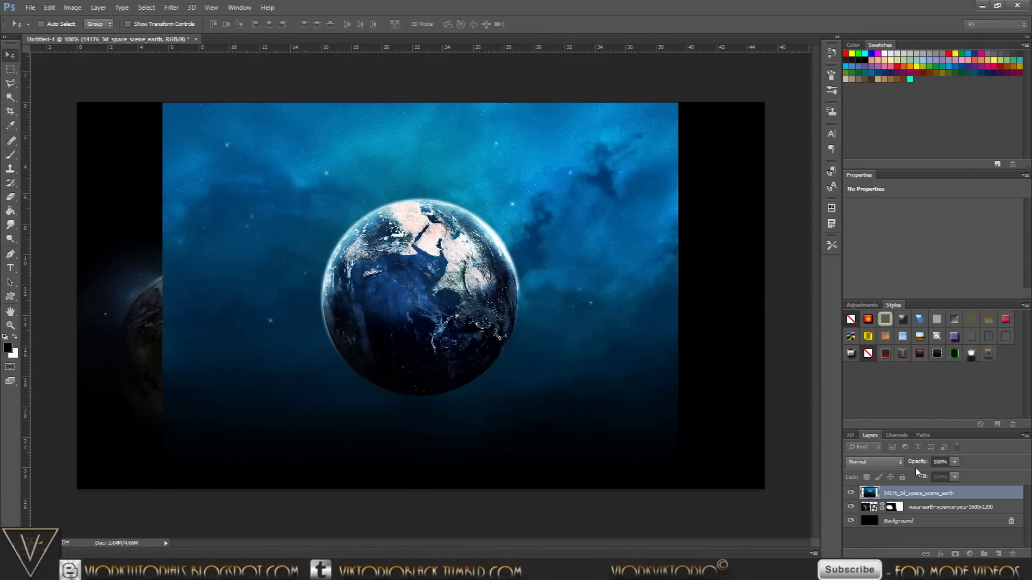
right_click(918, 494)
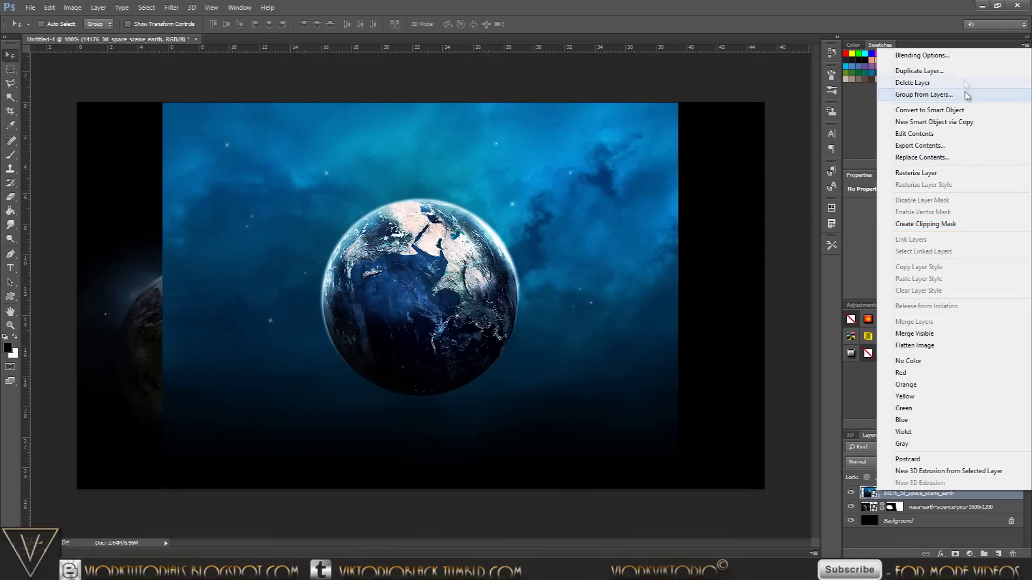
click(934, 173)
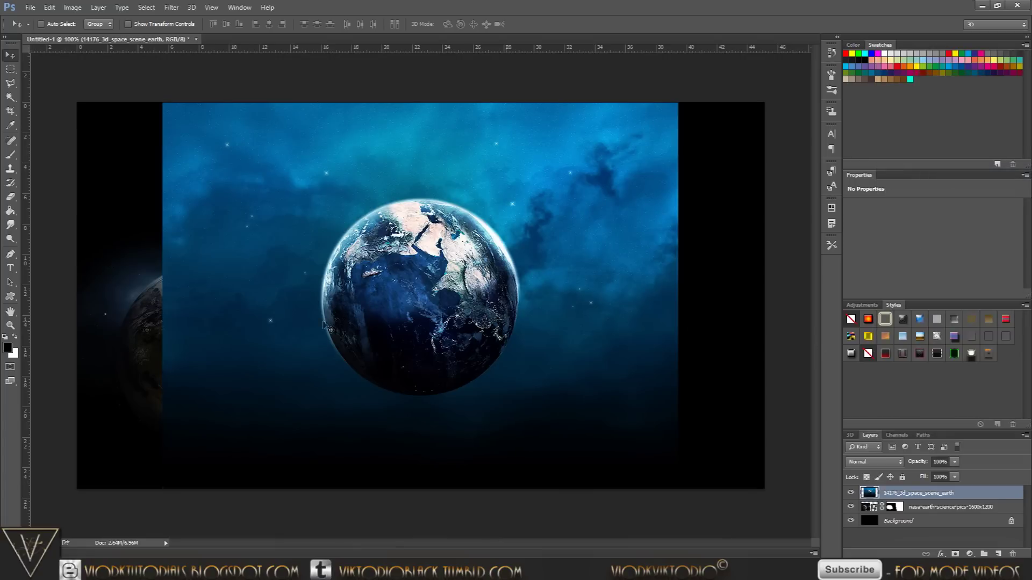
Step: Draw an elliptical-marquee circle around the blue Earth and shift it onto the planet
click(11, 70)
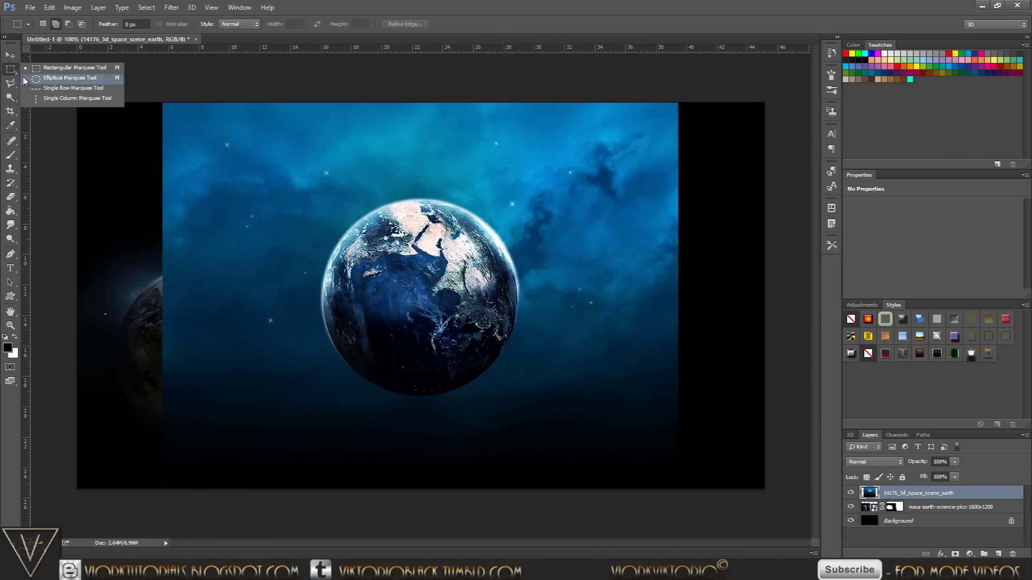
click(66, 79)
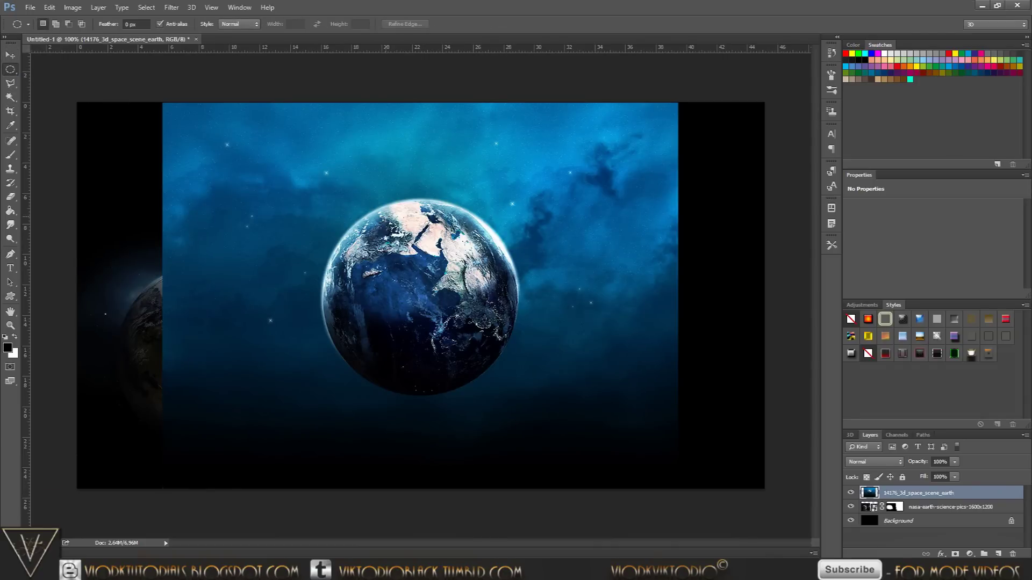
drag(421, 312, 594, 403)
mouse_move(594, 403)
mouse_down()
mouse_move(583, 381)
mouse_move(606, 394)
mouse_up()
drag(417, 301, 452, 313)
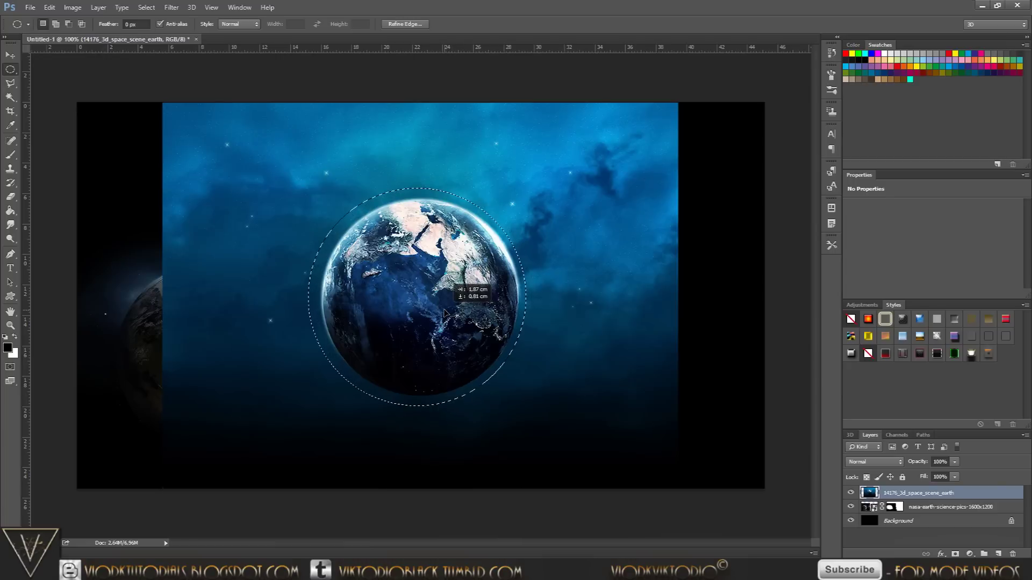
drag(451, 312, 444, 313)
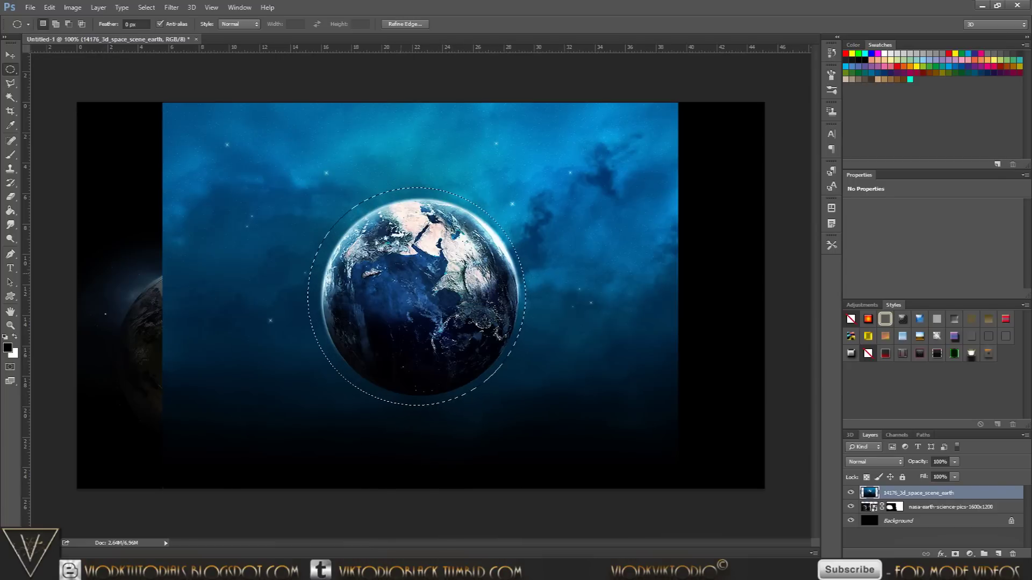
Step: Redraw the circle until it matches the blue Earth's outline
click(303, 195)
drag(341, 220, 624, 412)
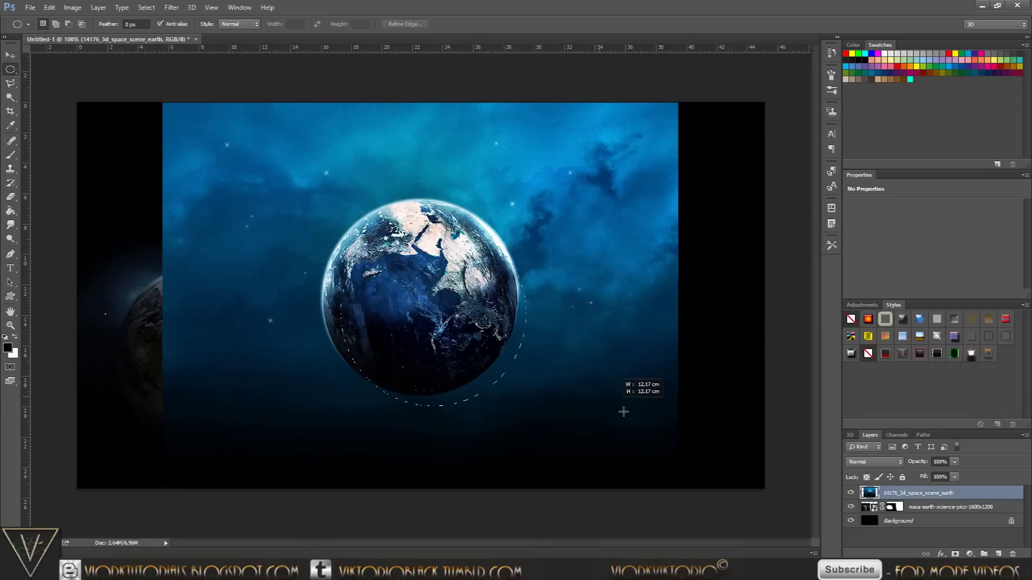
drag(625, 412, 625, 412)
drag(477, 331, 463, 325)
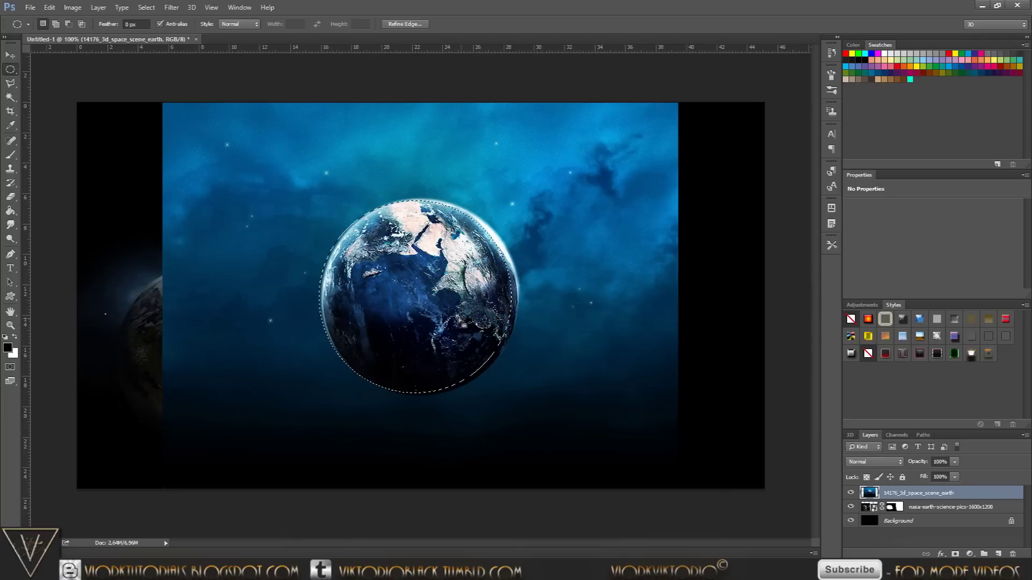
click(313, 160)
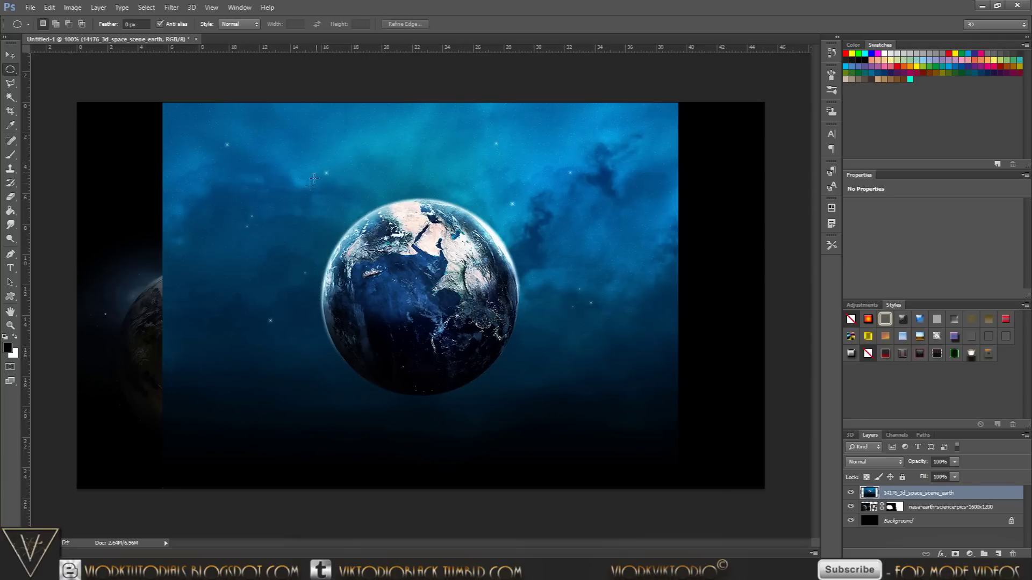
drag(325, 202, 682, 411)
drag(472, 326, 463, 318)
Step: Feather the Earth selection by 3 px
right_click(435, 311)
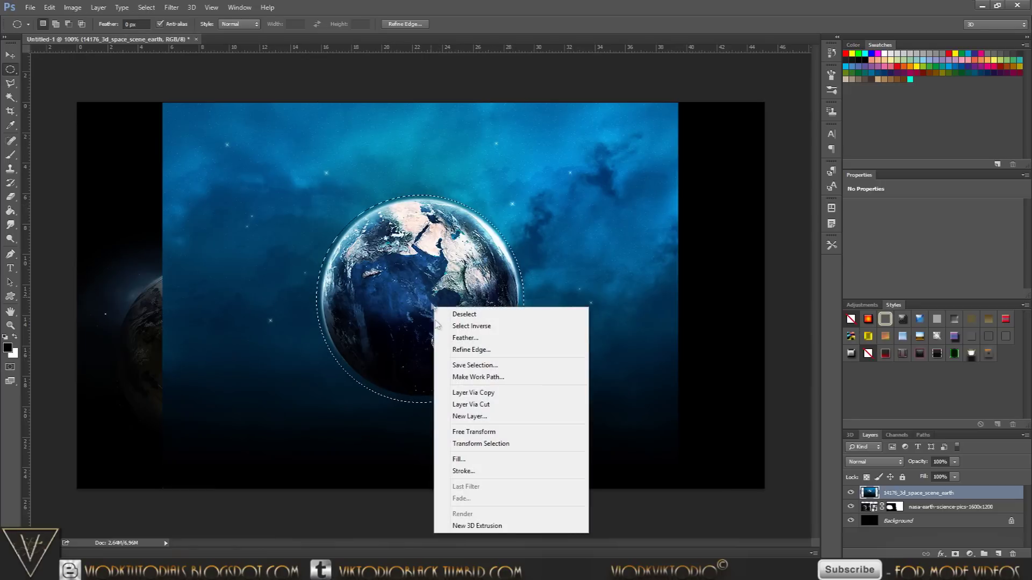
click(468, 340)
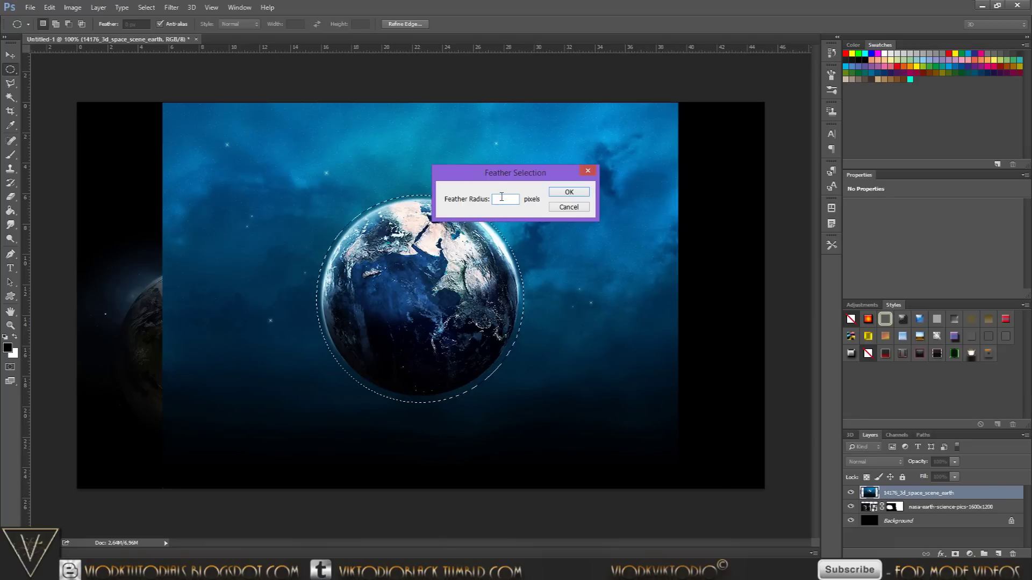
text(3)
click(569, 192)
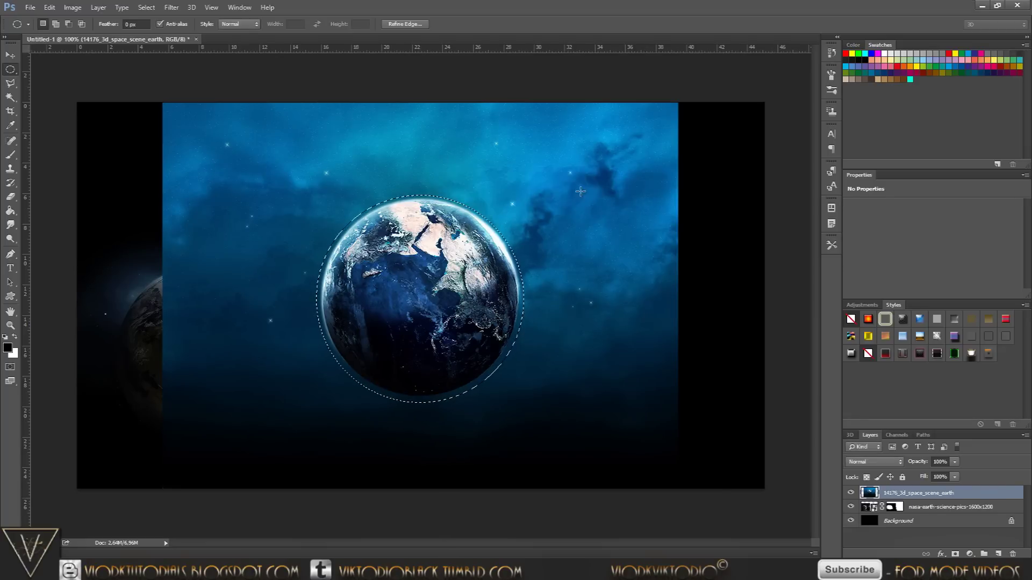
Step: Invert the selection, delete the space background, and deselect
right_click(418, 269)
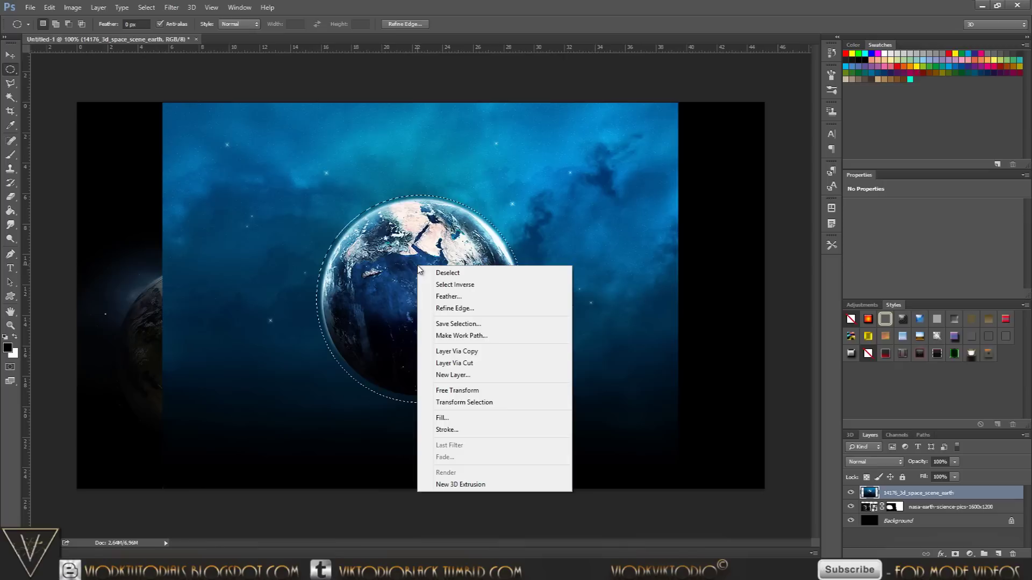
click(452, 285)
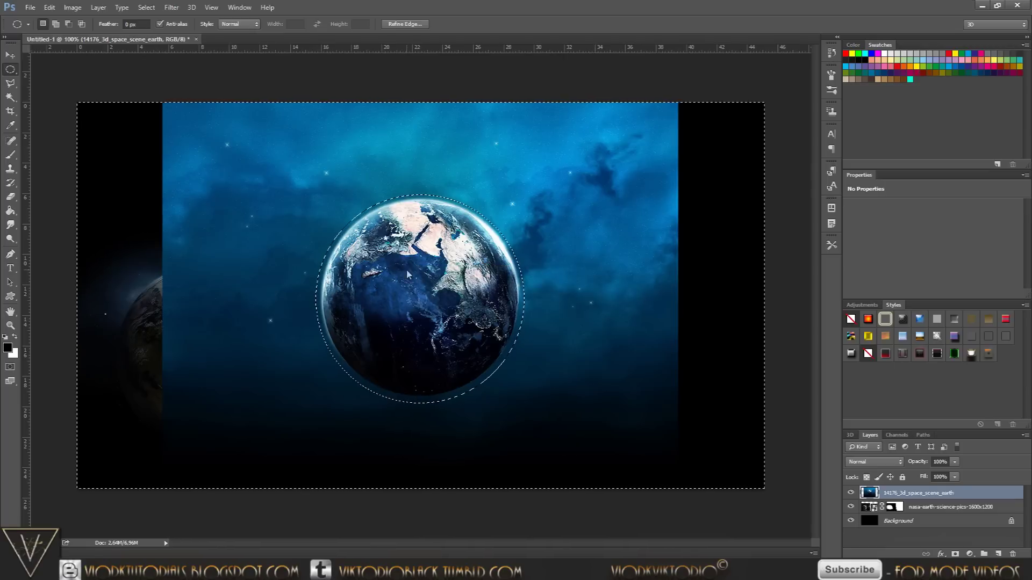
click(148, 7)
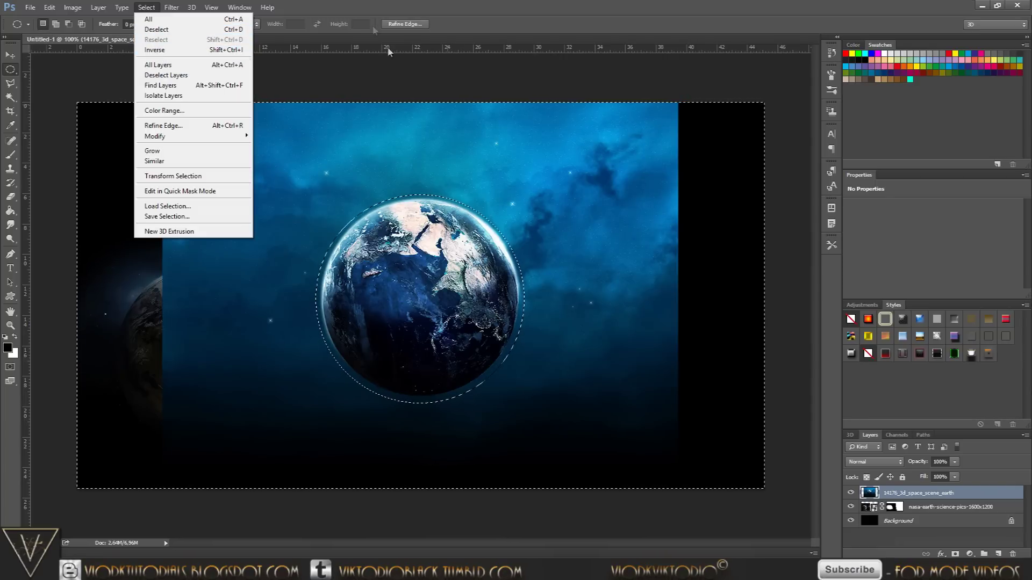
click(377, 16)
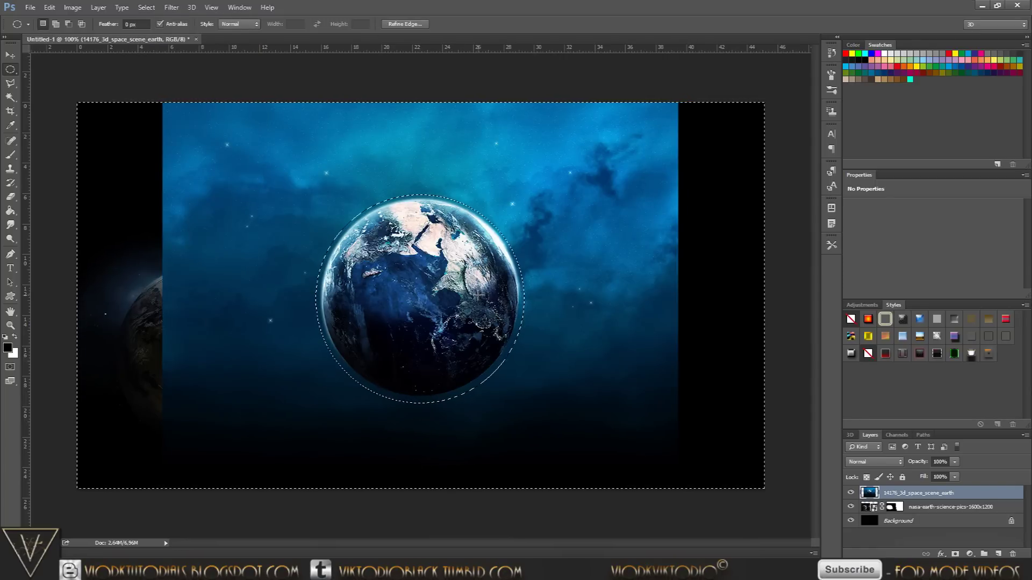
key(Delete)
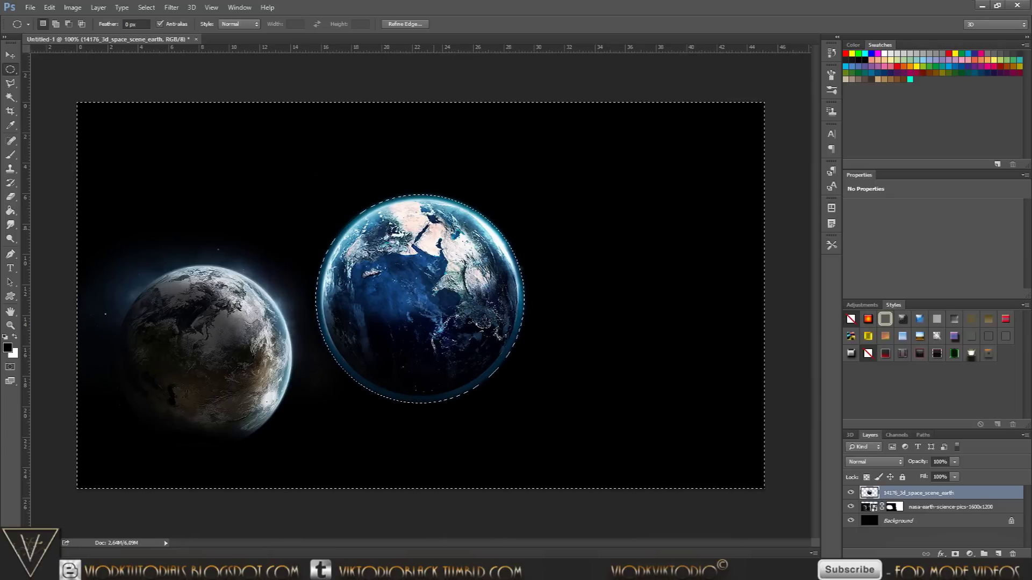
key(ctrl+d)
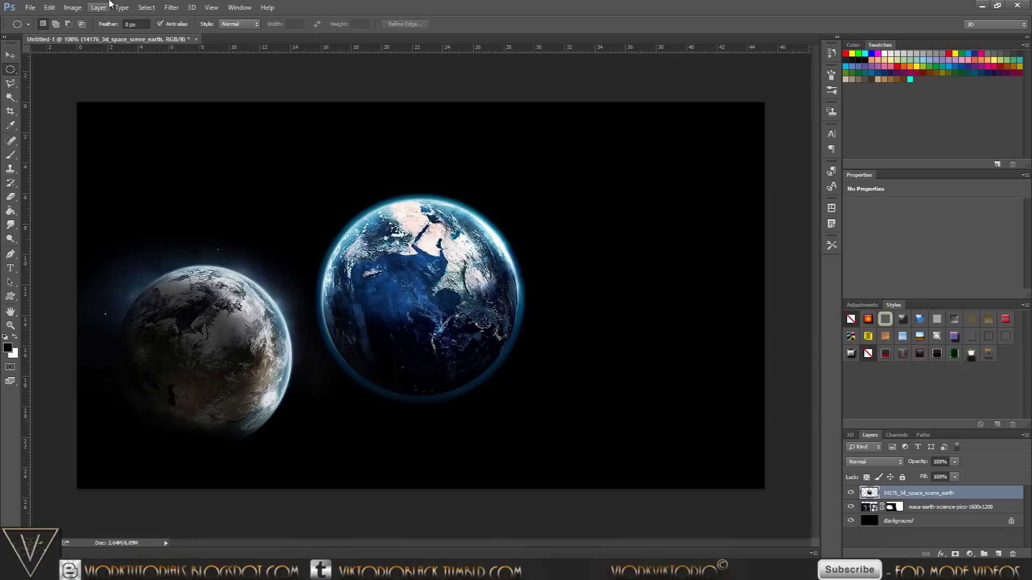
Step: Step back in history to restore the circular Earth selection over the nebula background
click(55, 8)
click(62, 40)
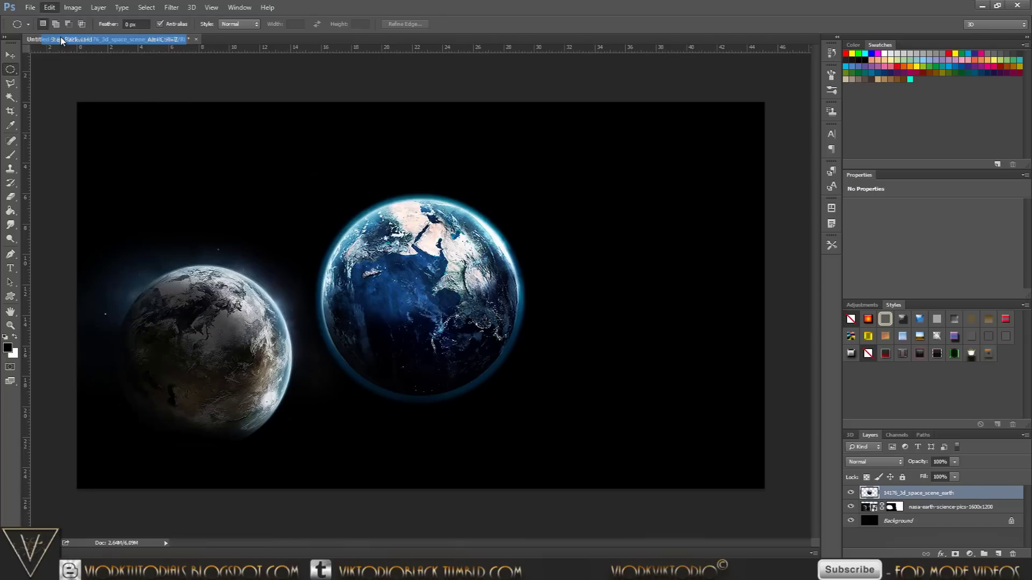
click(49, 8)
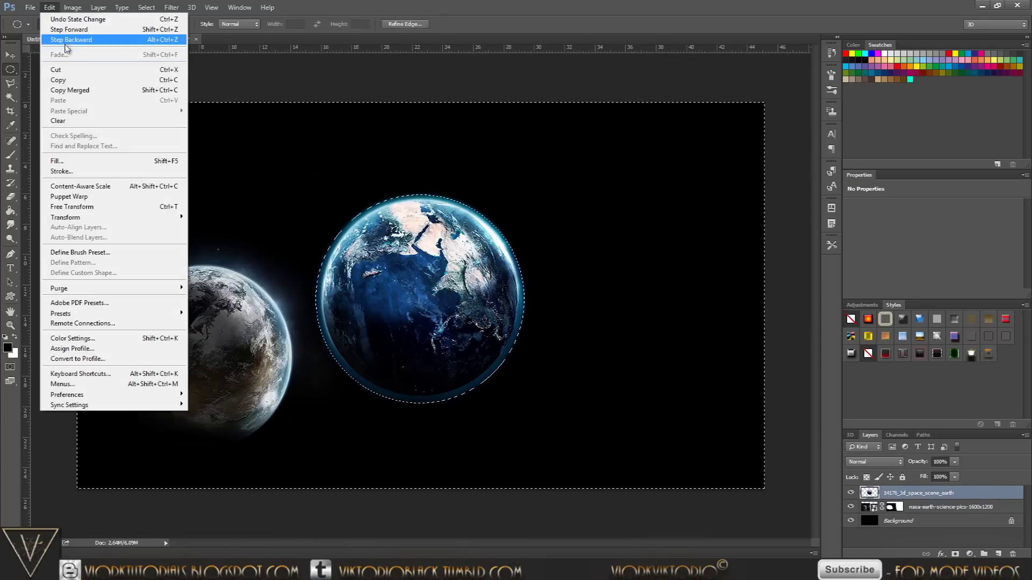
click(64, 40)
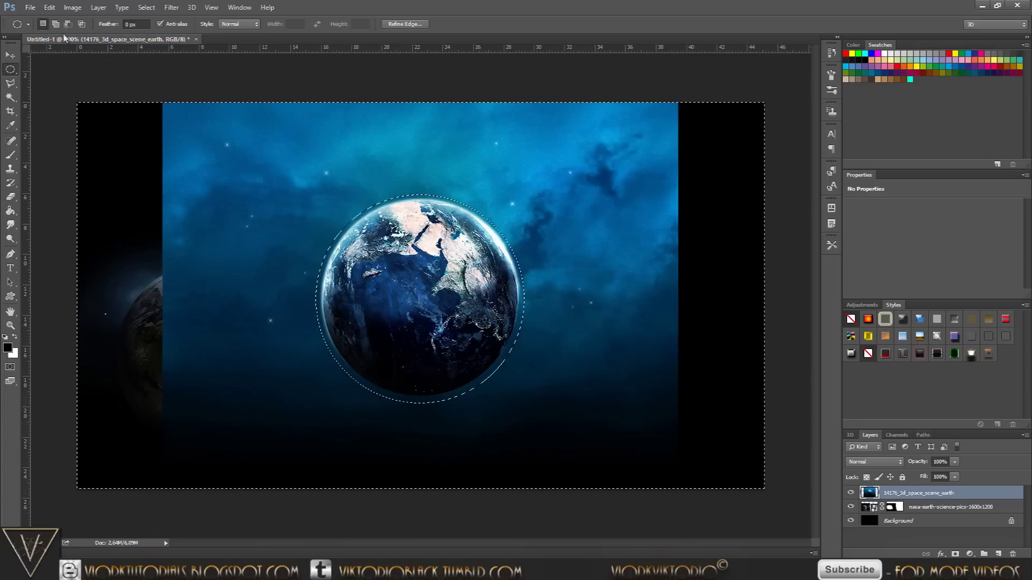
click(49, 8)
click(57, 40)
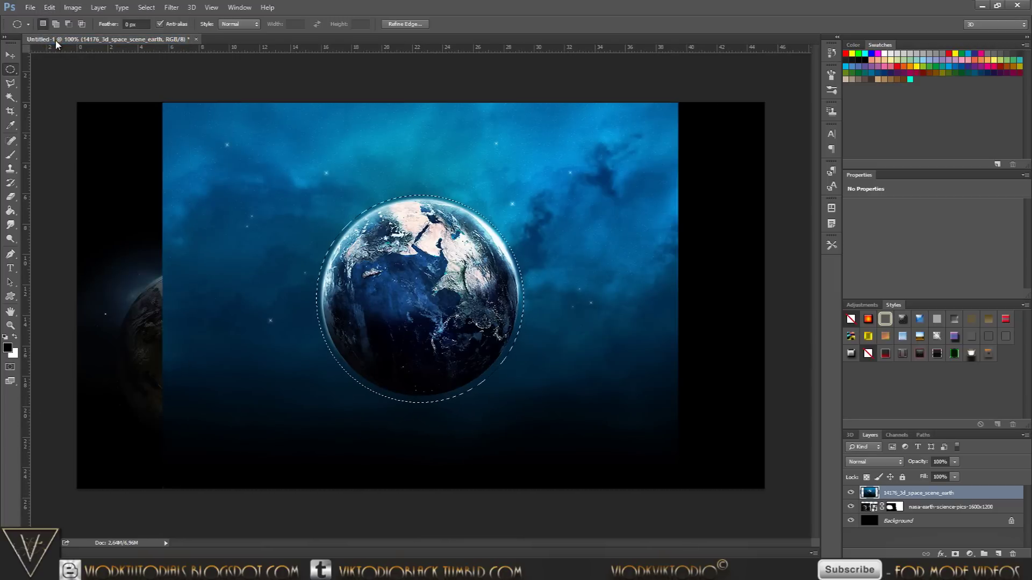
Step: Feather the selection 10 px, invert it, delete the nebula, and deselect
right_click(465, 312)
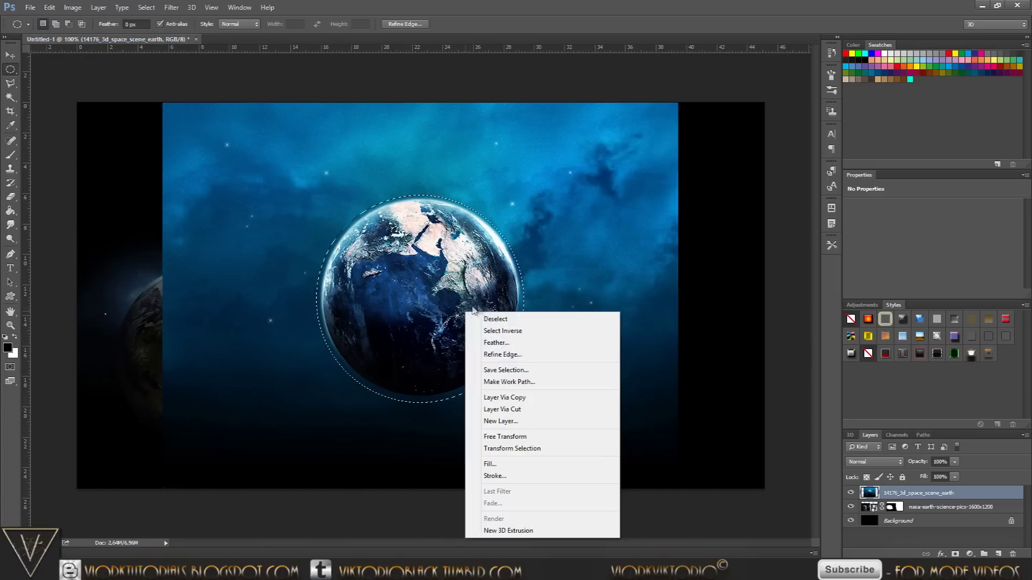
click(494, 344)
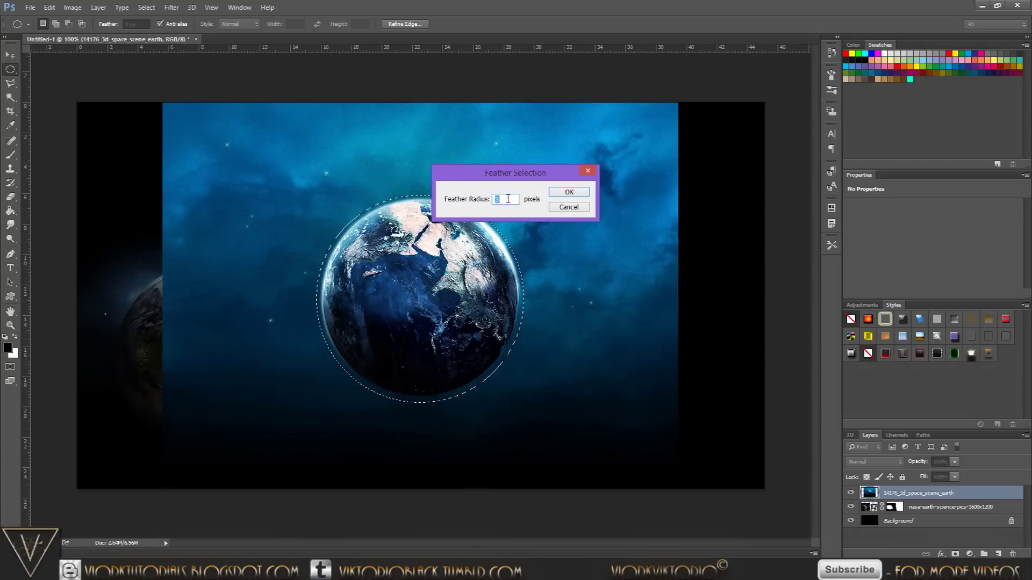
text(10)
click(564, 193)
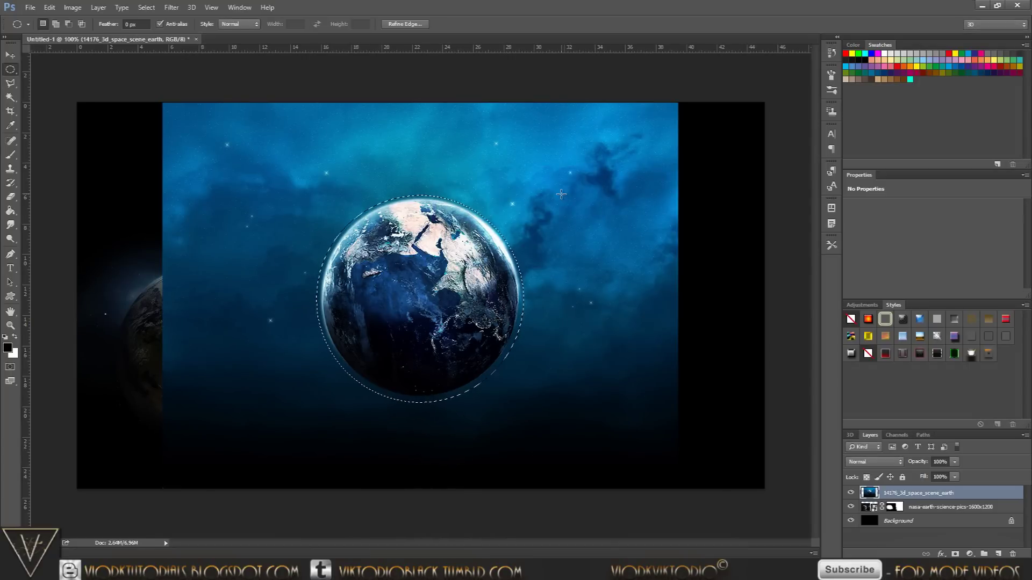
right_click(417, 272)
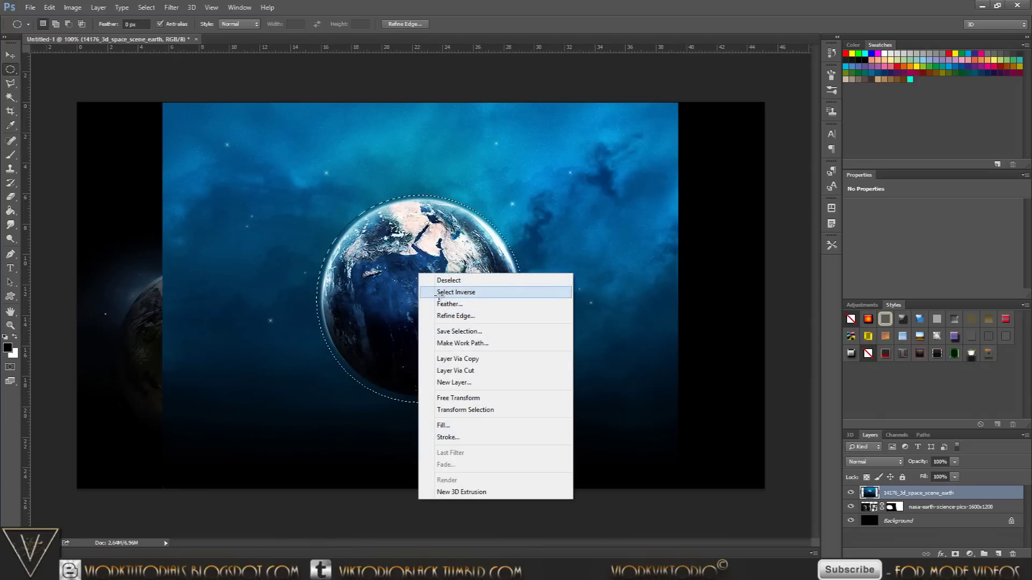
click(440, 291)
key(Delete)
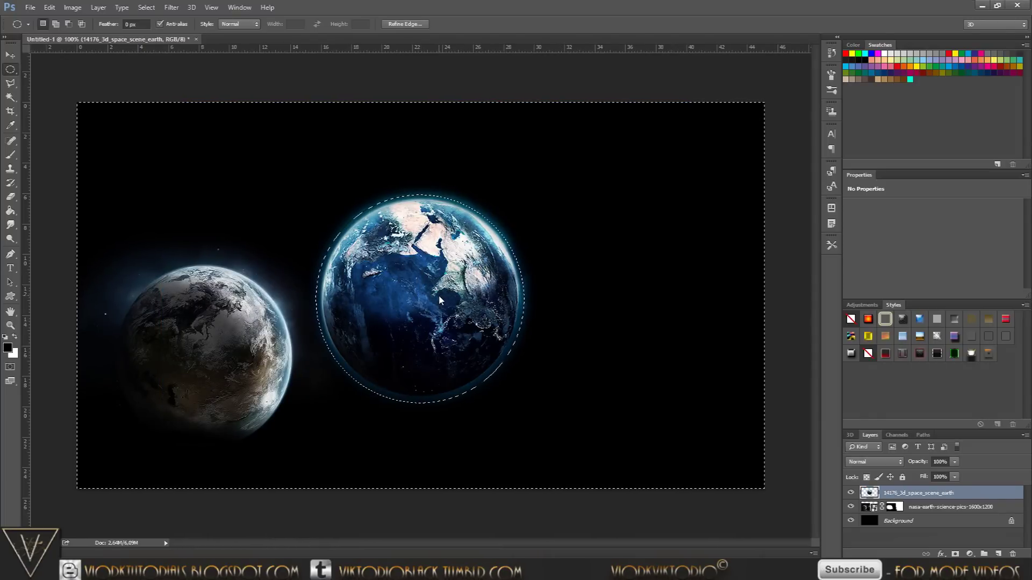
key(ctrl+d)
Step: Scale the blue Earth down and move it into the bottom-right corner
key(ctrl+t)
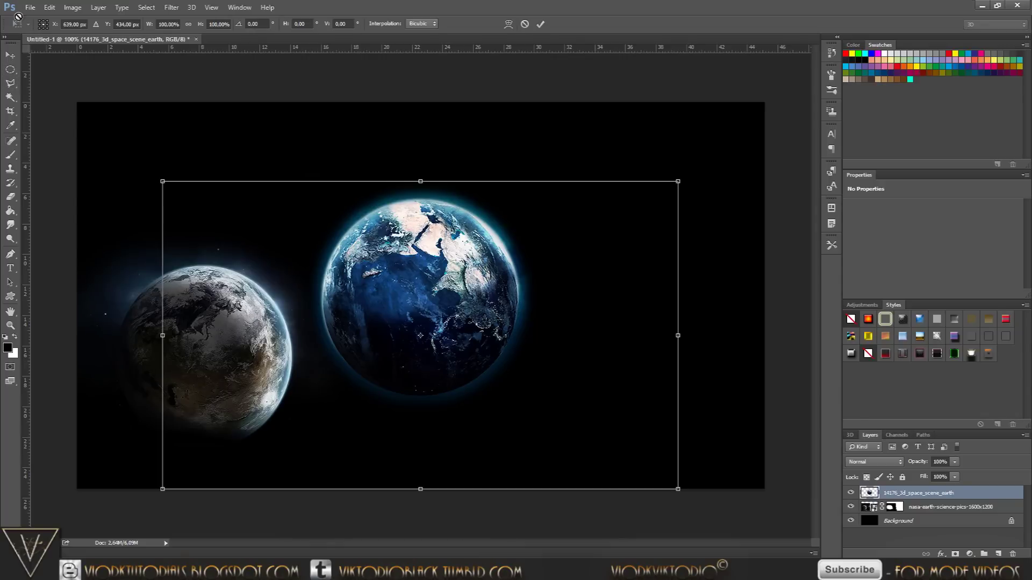
drag(165, 182, 261, 241)
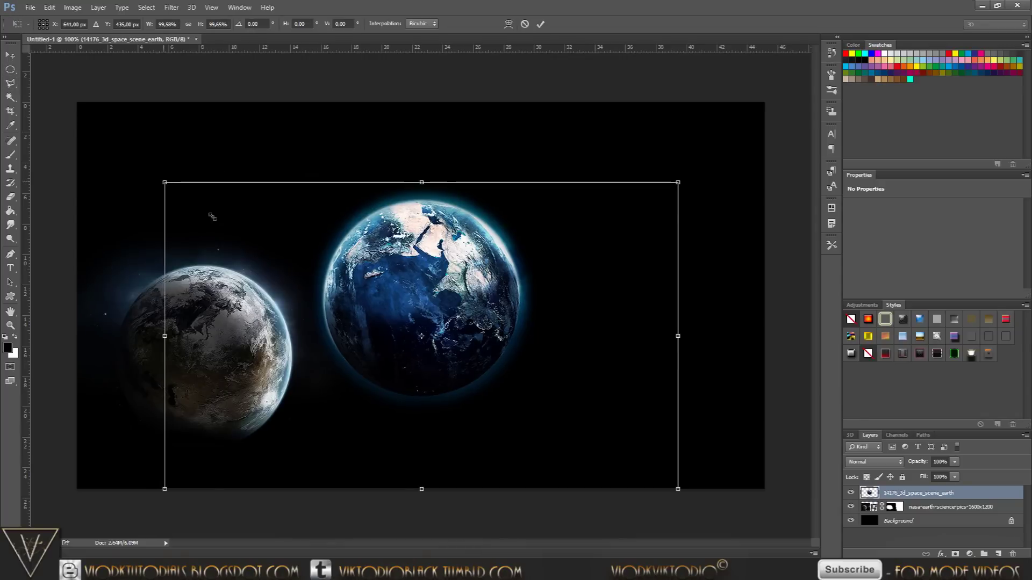
drag(429, 311, 712, 416)
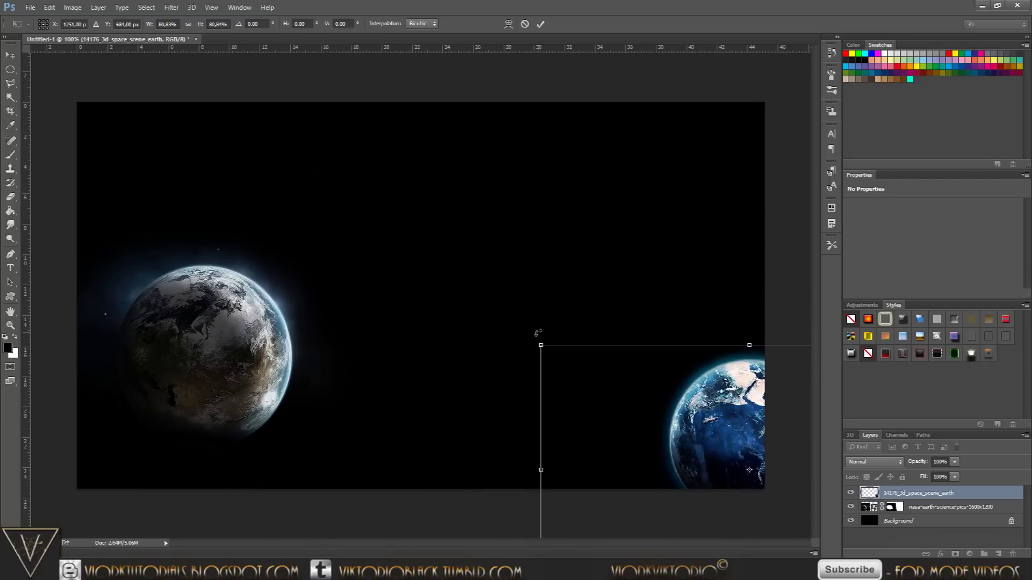
drag(542, 345, 487, 303)
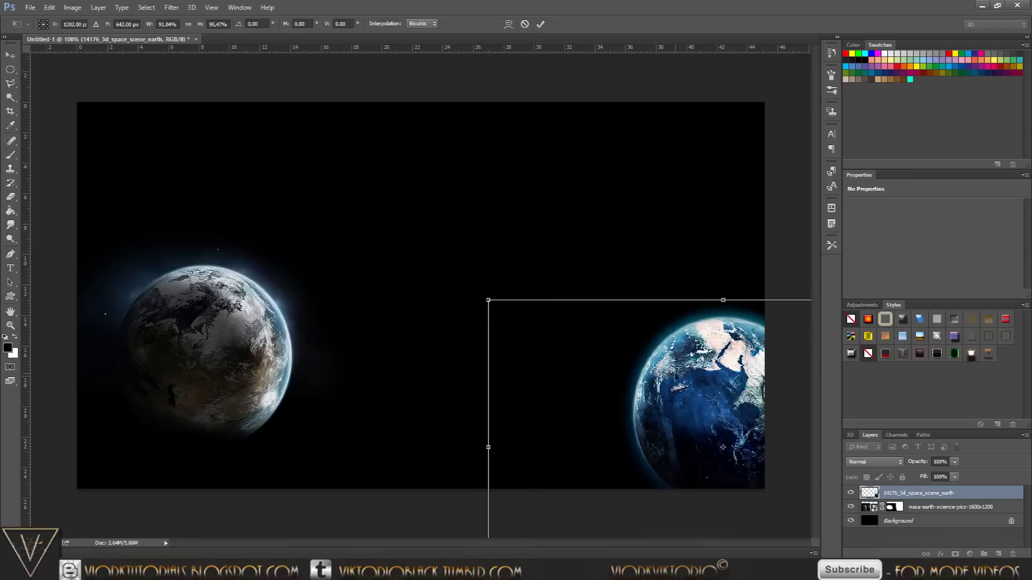
drag(674, 395, 669, 415)
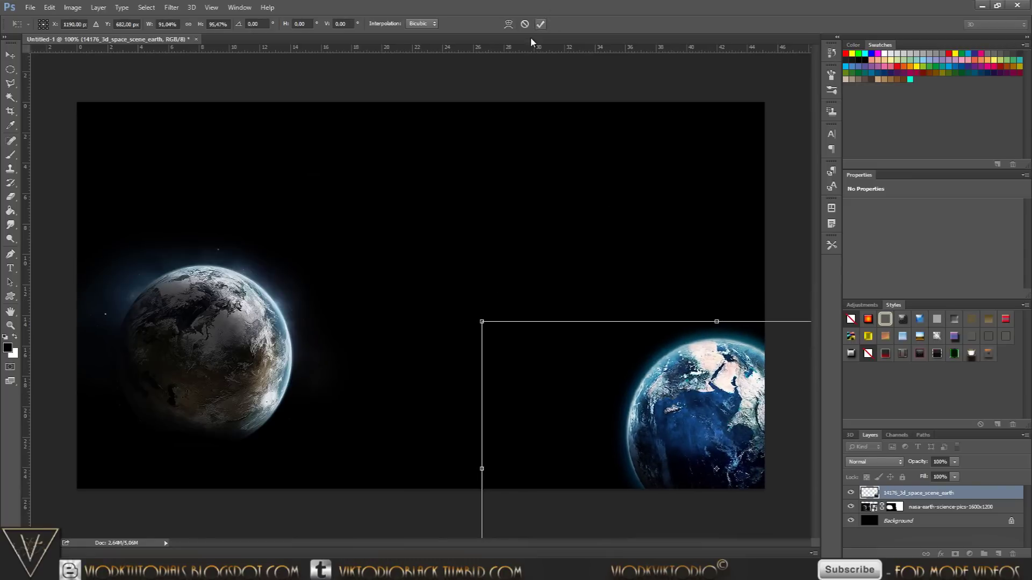
click(539, 25)
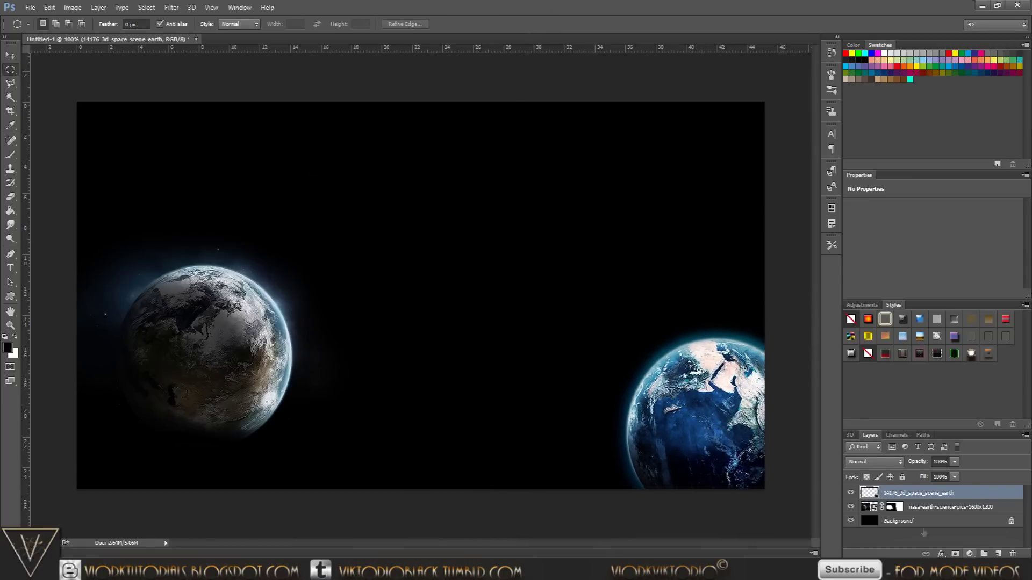
Step: Nudge the grey nasa-earth planet up-left and drag Space Art Wallpapers 28 into the composite
click(926, 508)
click(10, 55)
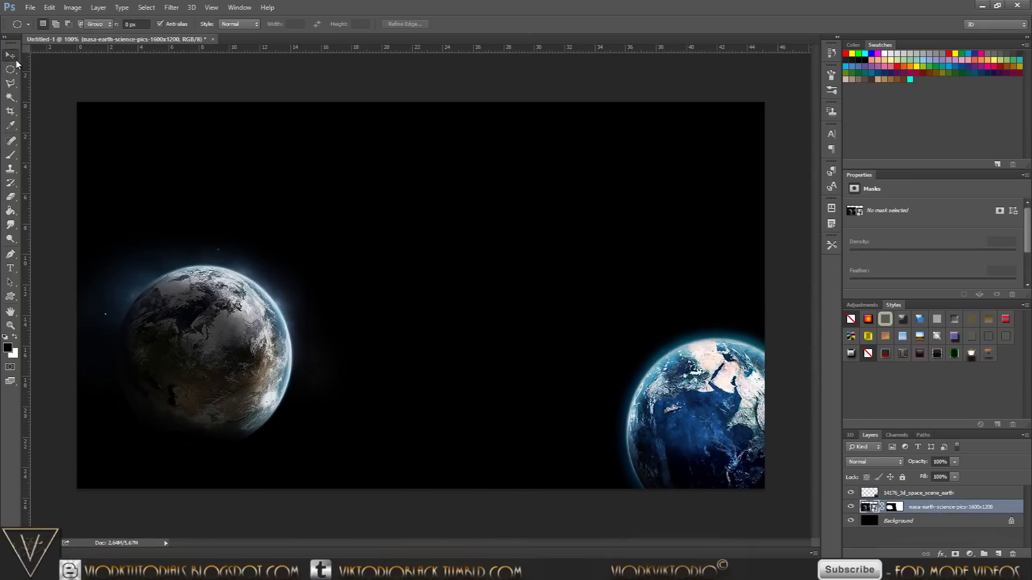
drag(239, 384, 216, 348)
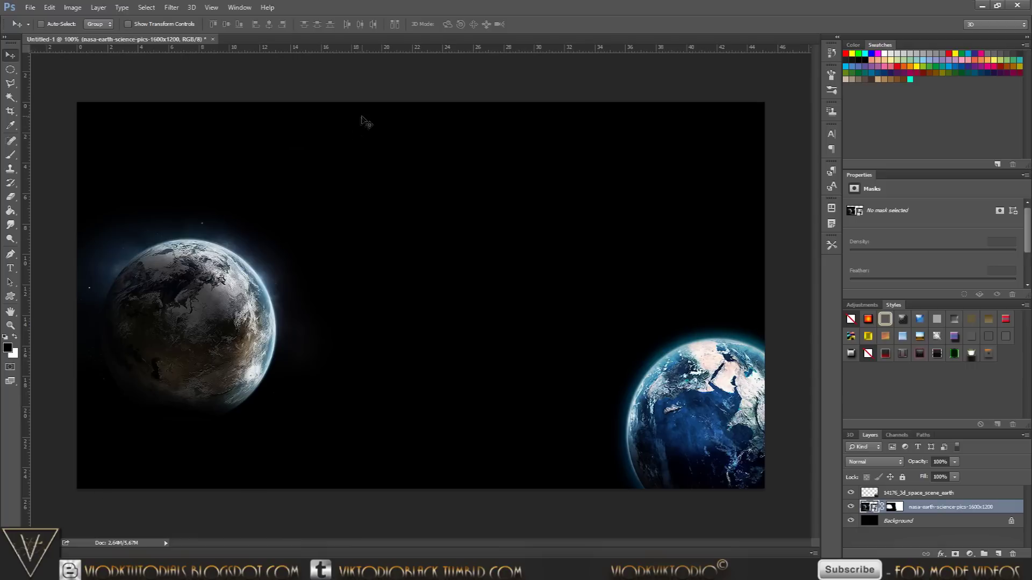
click(110, 538)
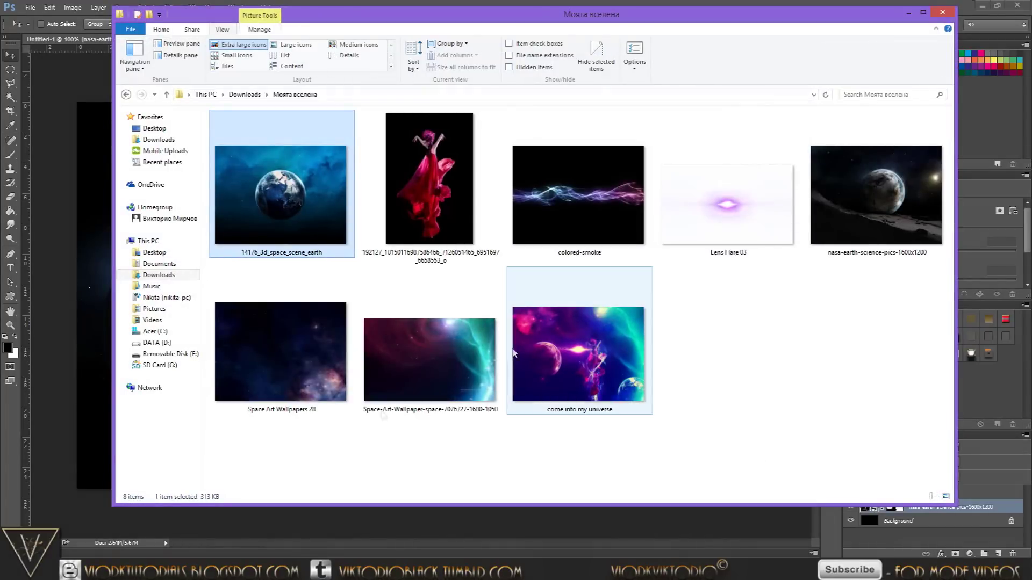
drag(233, 331, 76, 334)
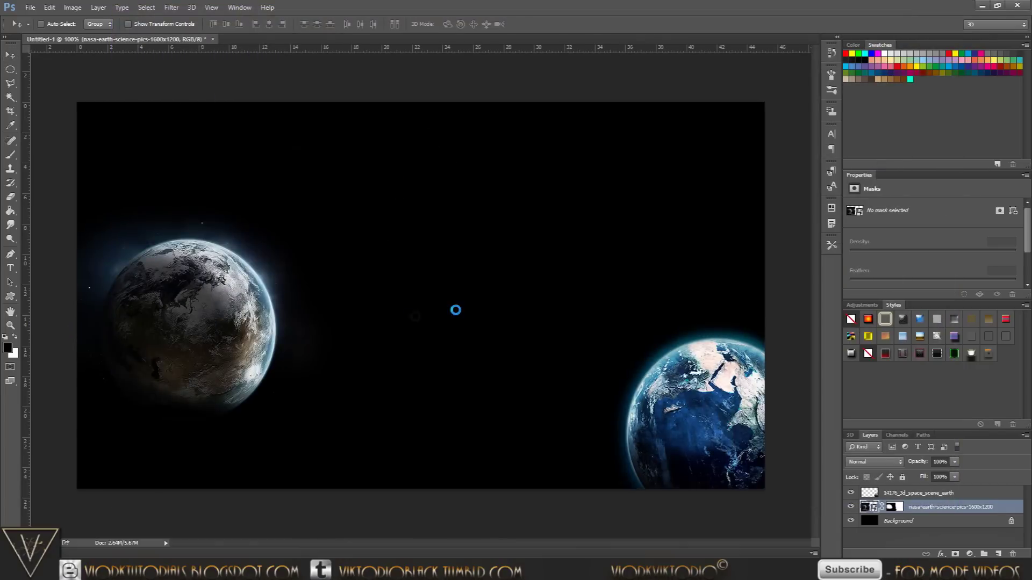
Step: Flip the placed nebula image horizontally and vertically
right_click(510, 295)
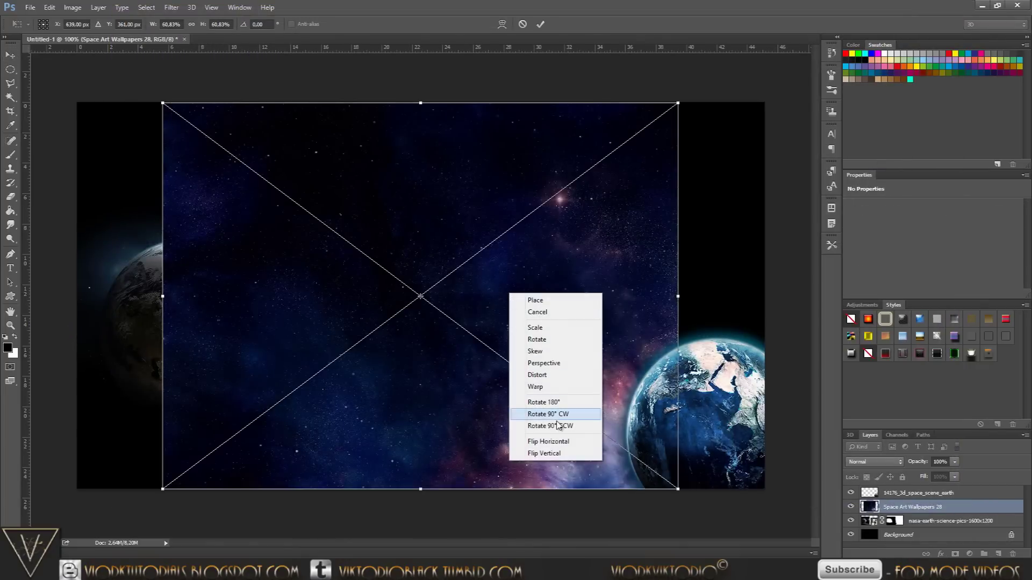
click(558, 441)
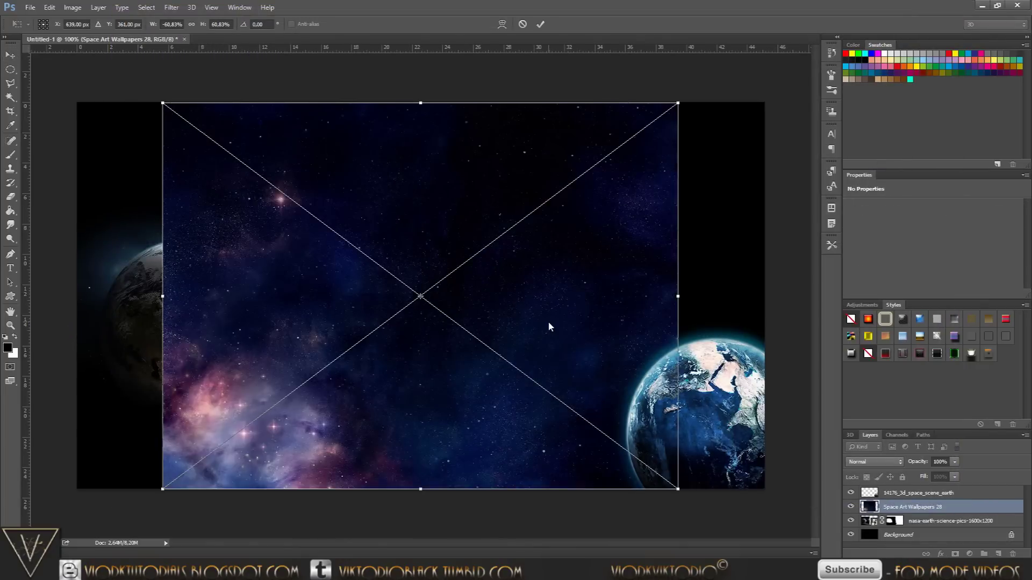
right_click(547, 321)
click(582, 484)
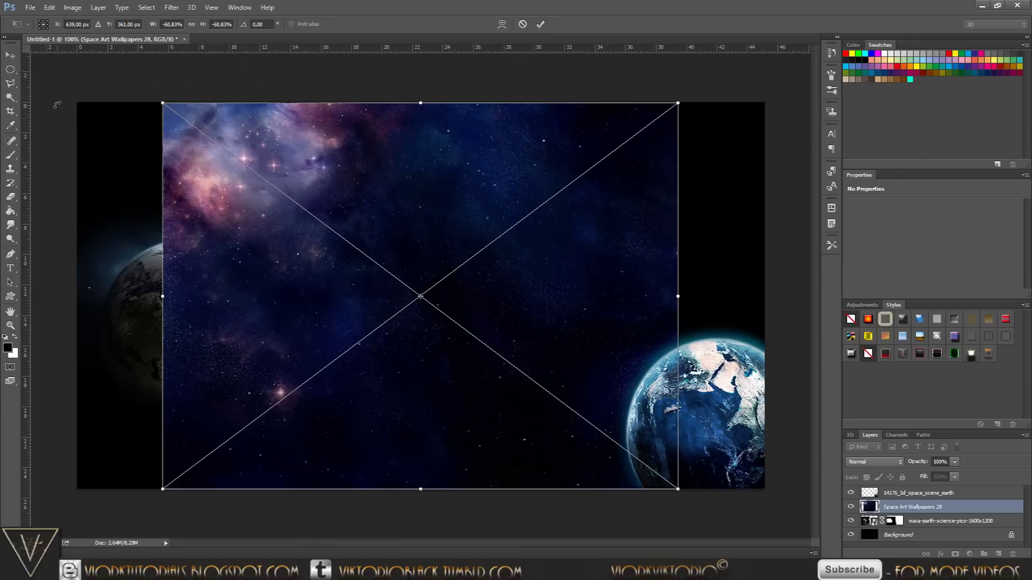
Step: Move the nebula left and scale it to about 85% to fill the canvas
mouse_move(348, 293)
mouse_down()
mouse_move(226, 294)
mouse_move(258, 297)
mouse_up()
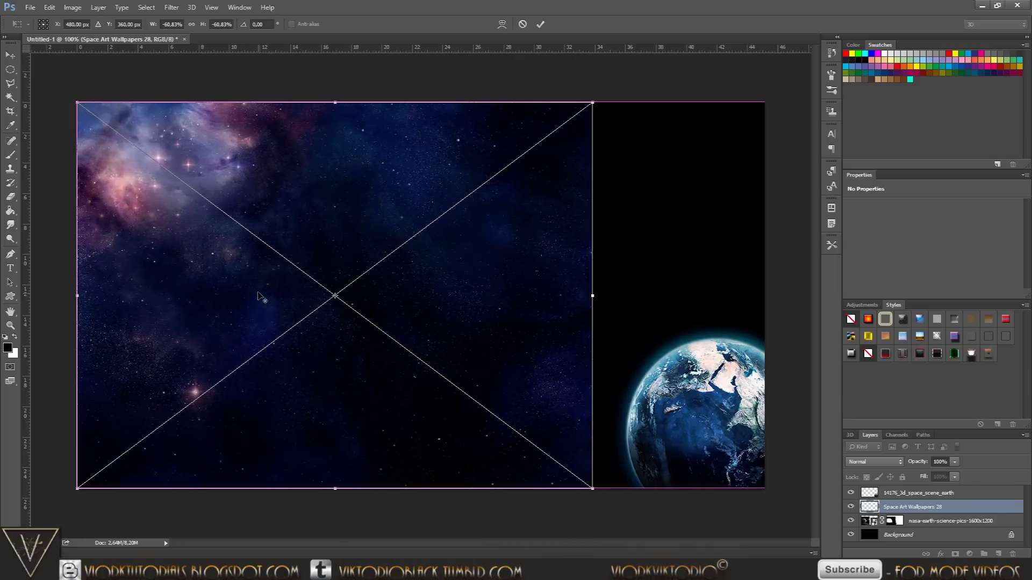
key(ctrl+minus)
key(ctrl+minus)
scroll(257, 292, down, 1)
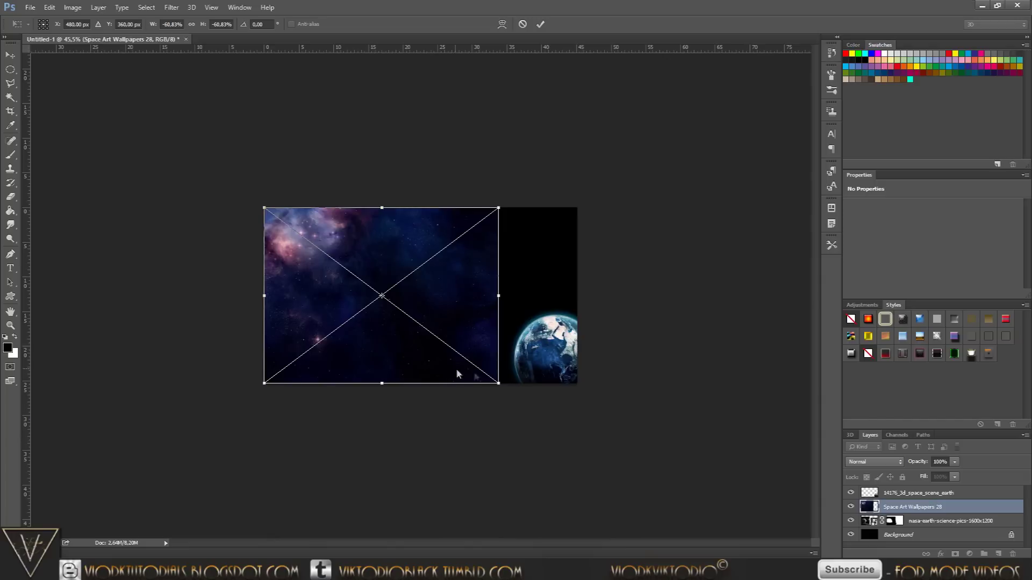
drag(498, 383, 607, 435)
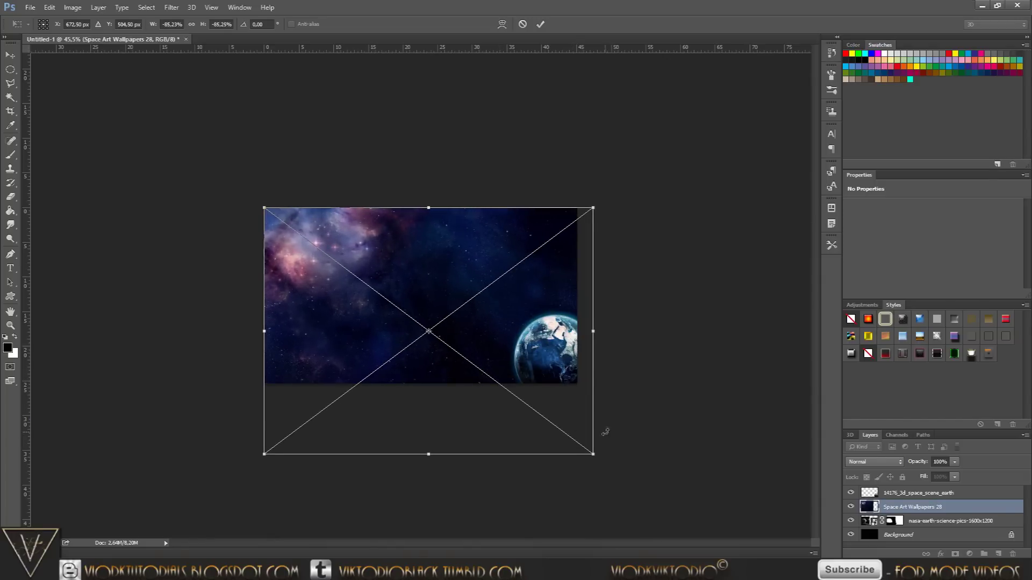
click(538, 25)
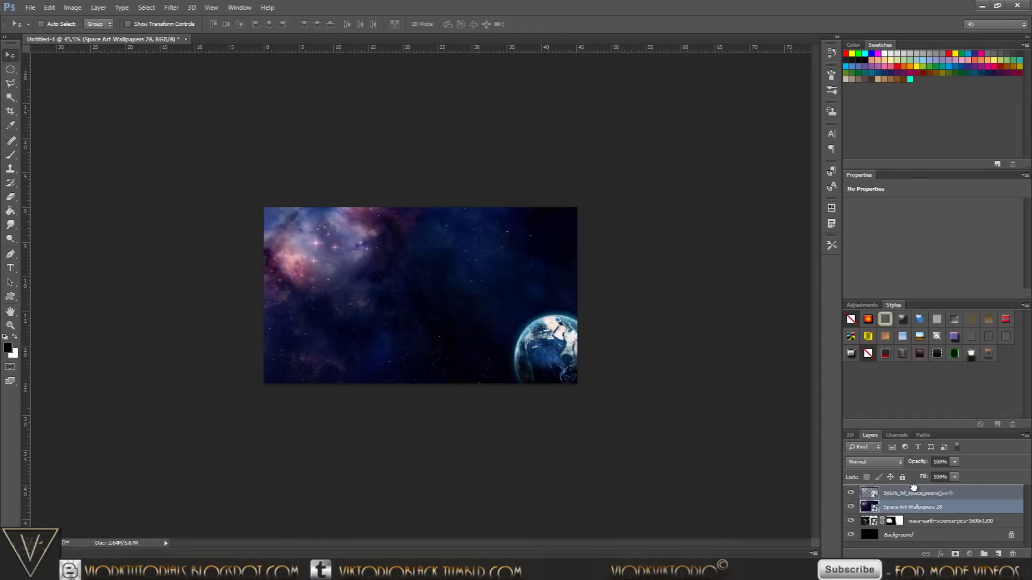
Step: Move the nebula layer to the top and set its blend mode to Screen
drag(917, 509, 917, 490)
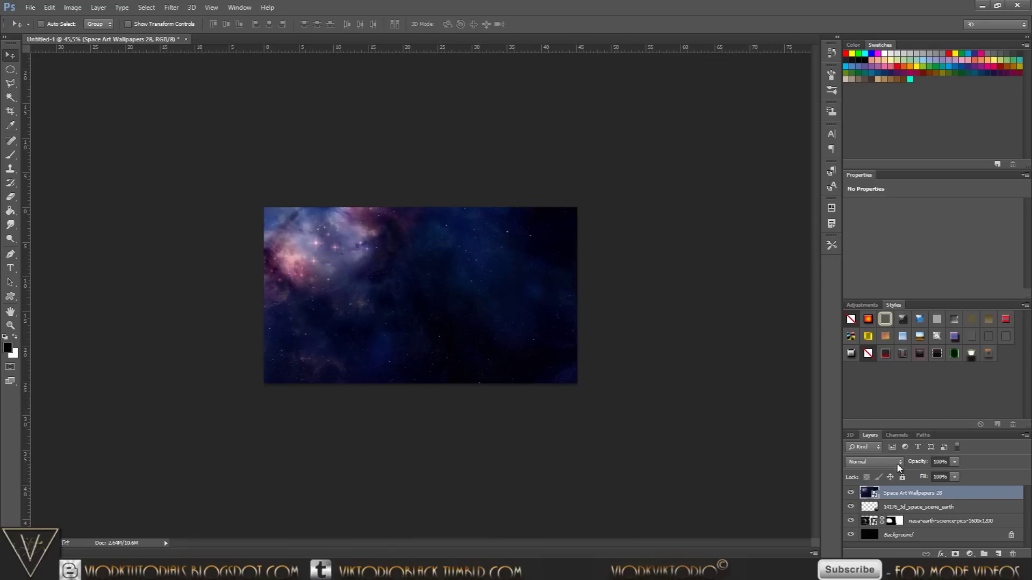
click(874, 462)
click(863, 315)
click(879, 457)
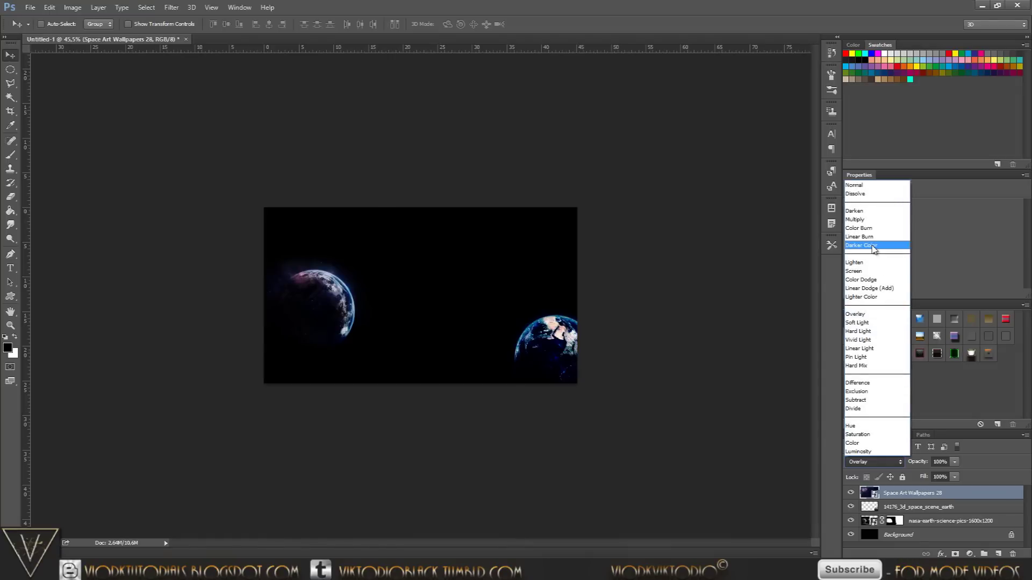
click(864, 277)
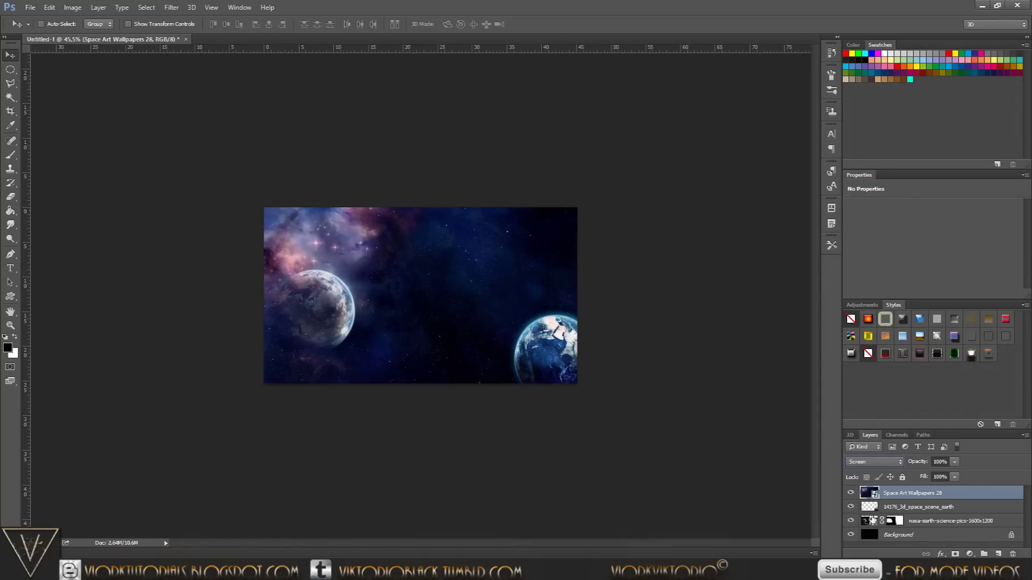
Step: Rasterize the nebula layer
right_click(895, 497)
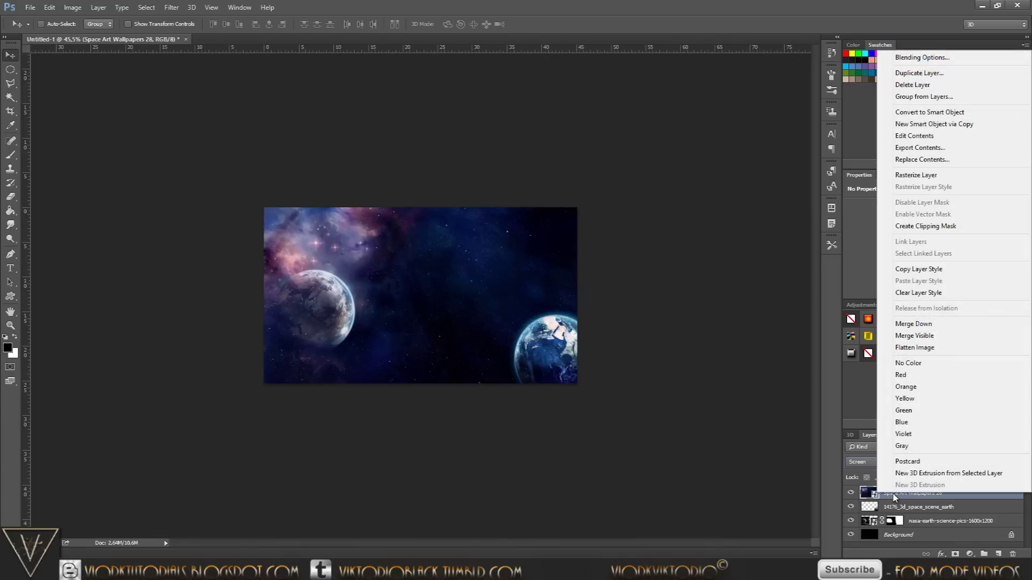
click(919, 177)
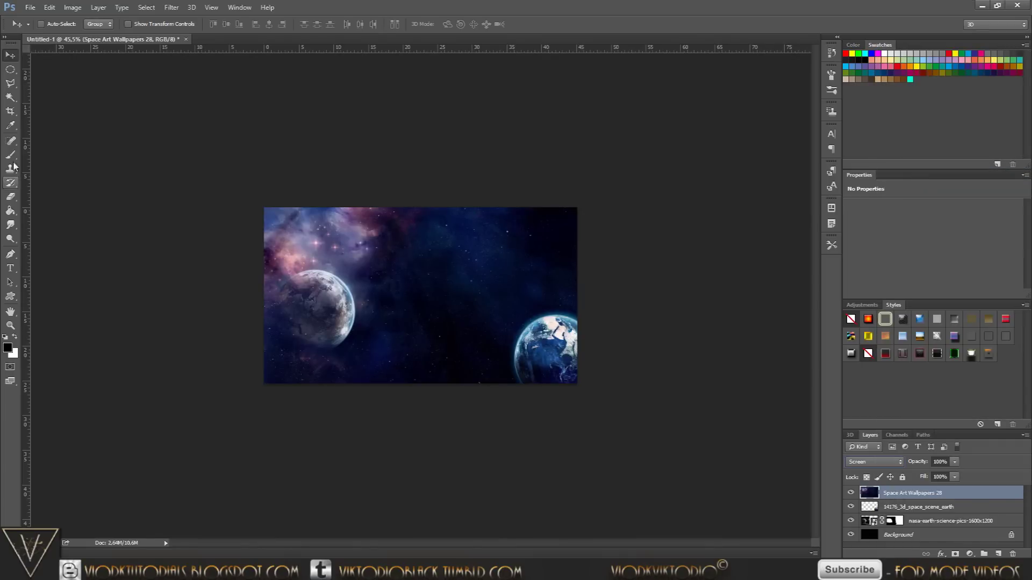
click(10, 197)
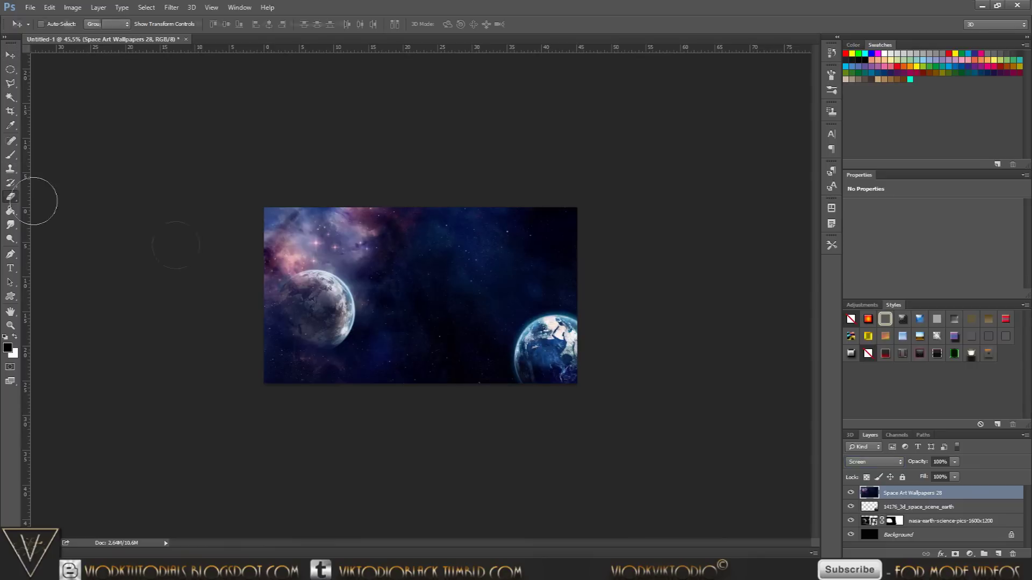
Step: Erase the wallpaper over both planets with a 400 px soft eraser
right_click(375, 343)
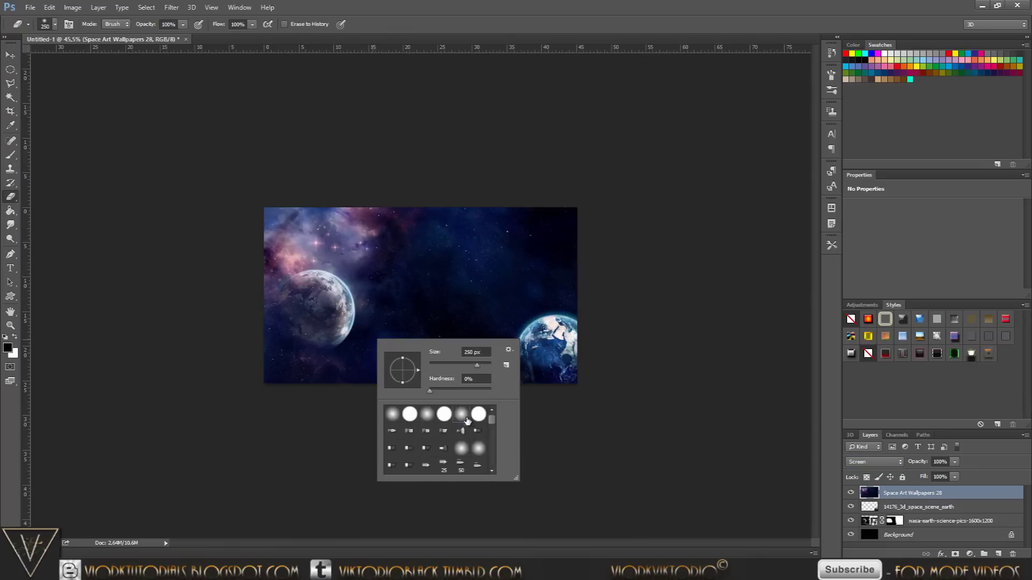
double_click(467, 420)
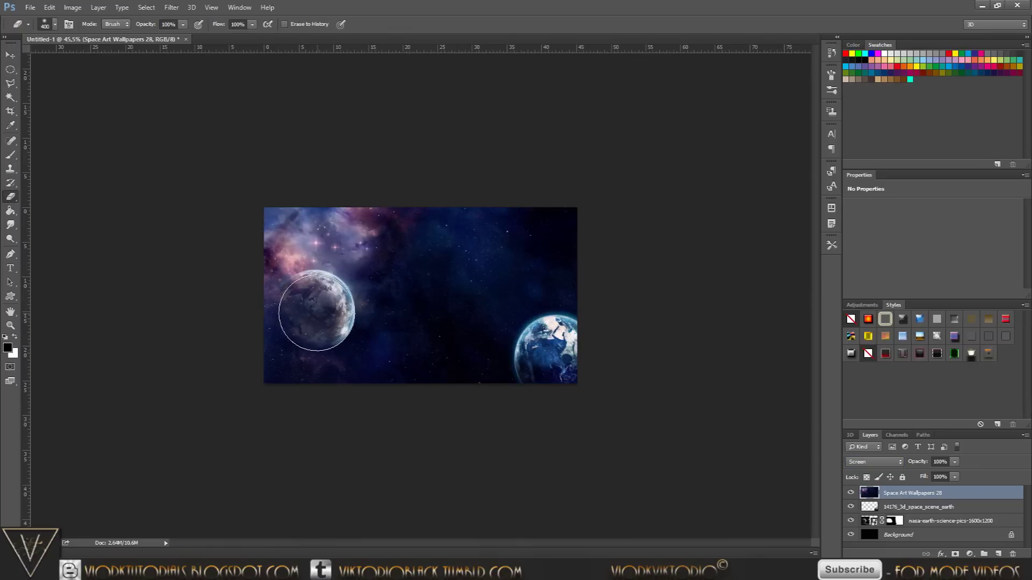
click(315, 310)
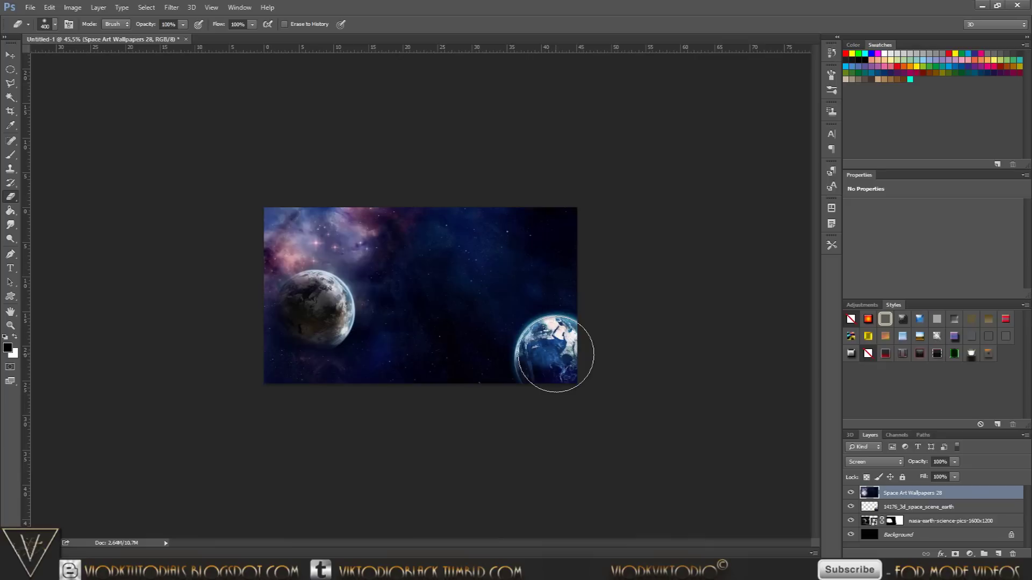
drag(595, 369, 534, 373)
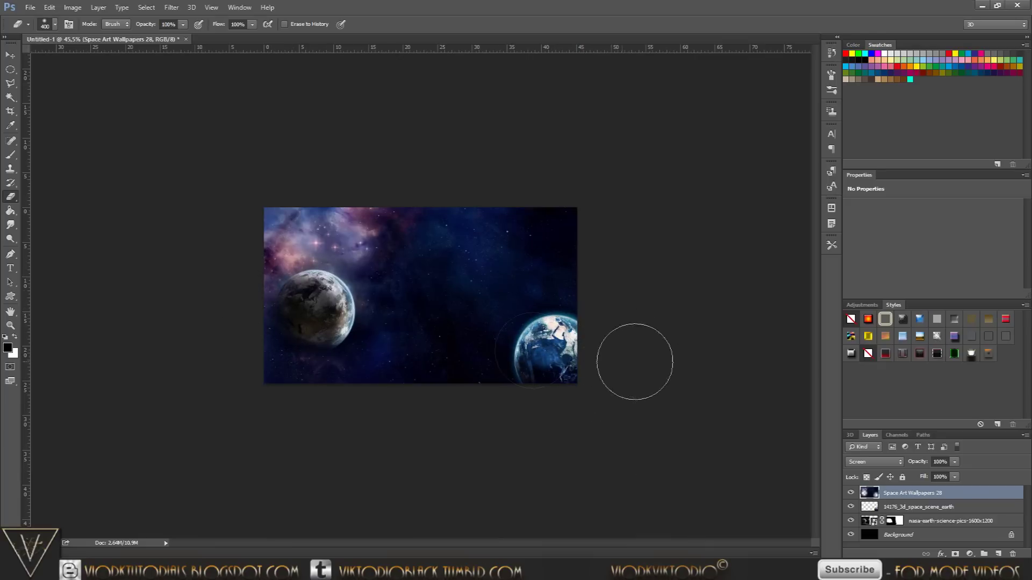
scroll(419, 317, up, 1)
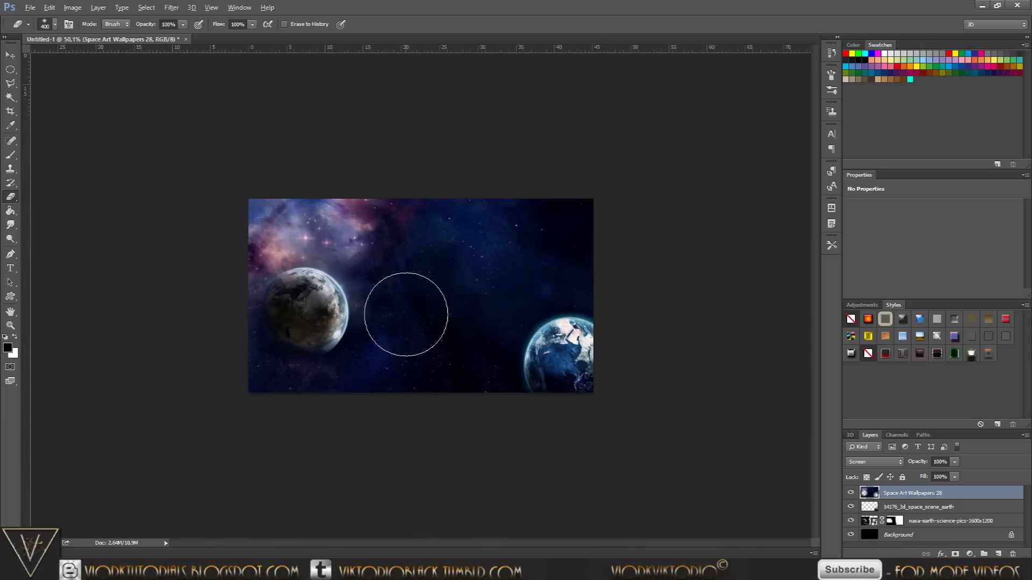
scroll(406, 314, up, 2)
scroll(406, 314, up, 1)
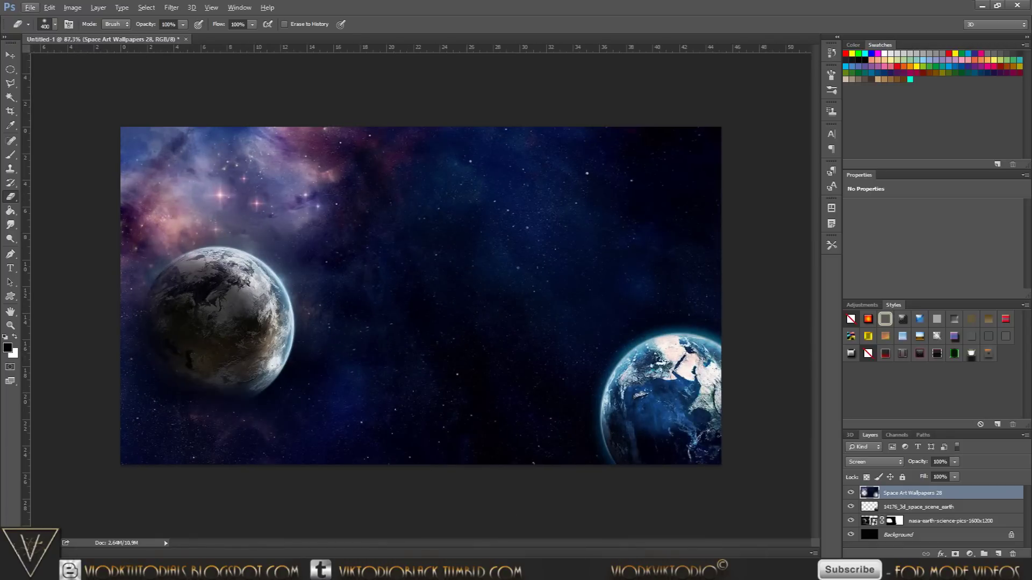
key(alt+Tab)
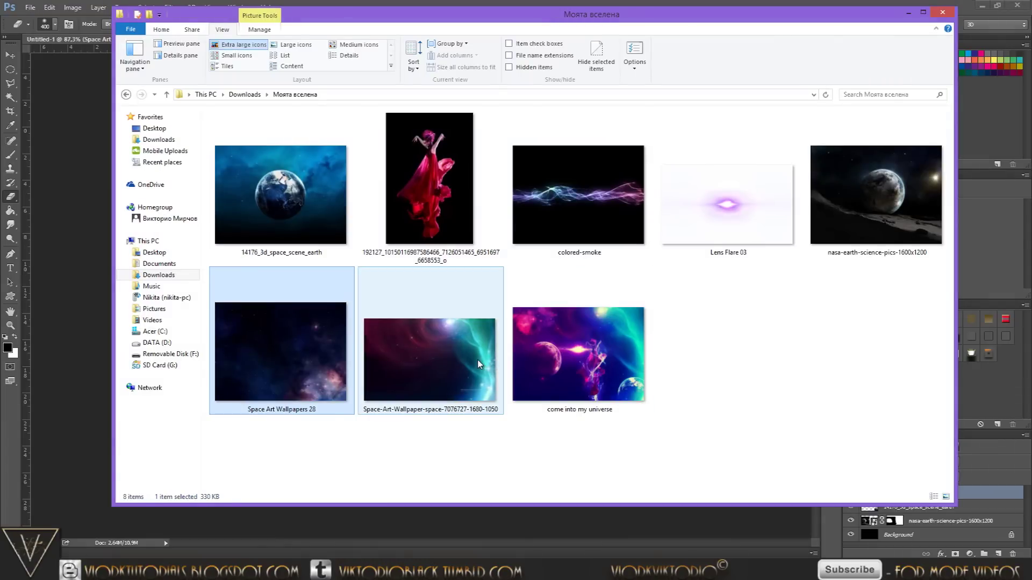
click(480, 365)
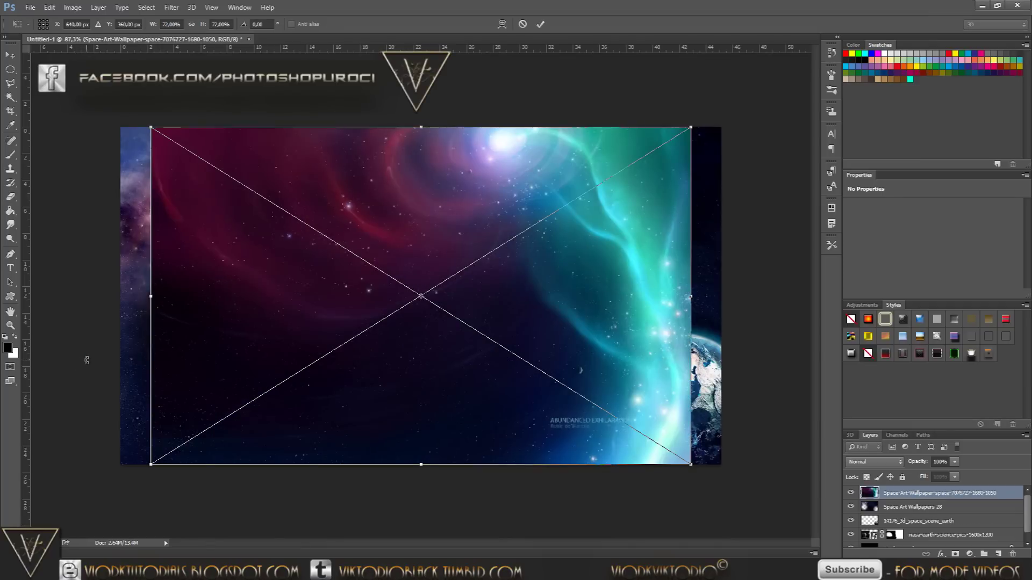
Step: Shift the nebula image right and scale it to about 80% so it covers the canvas, then commit
drag(528, 332, 558, 330)
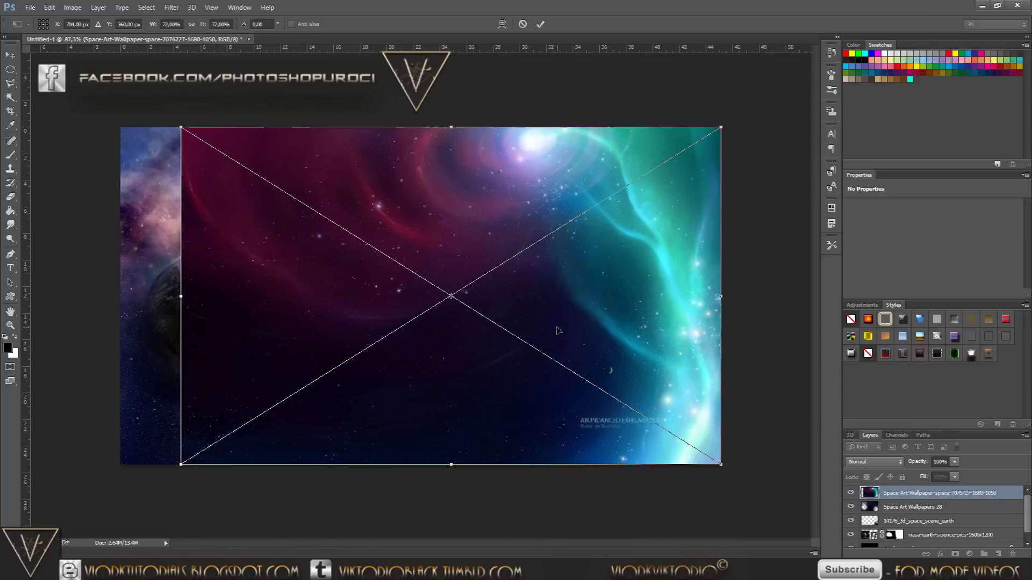
drag(182, 463, 116, 493)
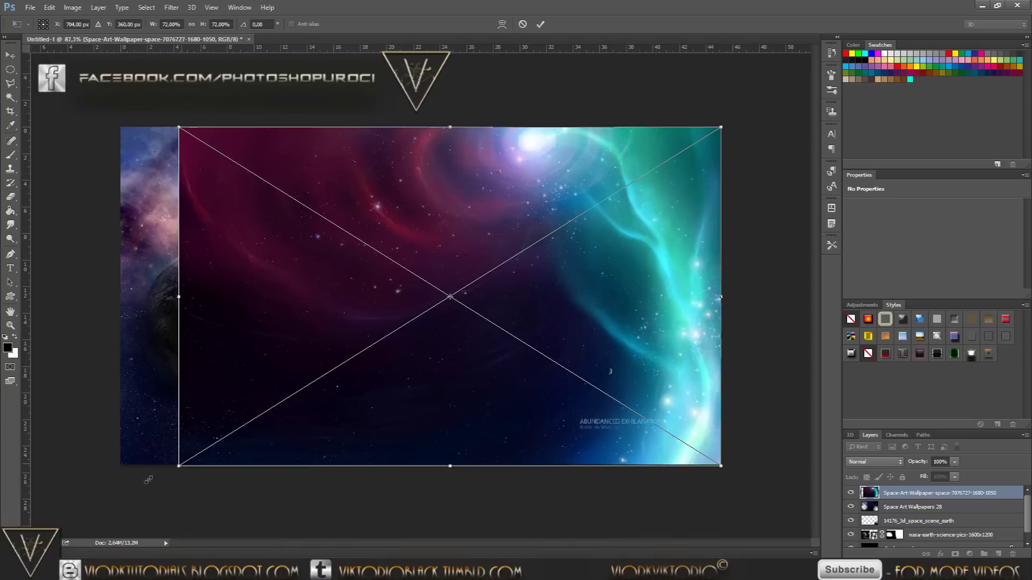
drag(117, 492, 112, 495)
click(540, 23)
key(e)
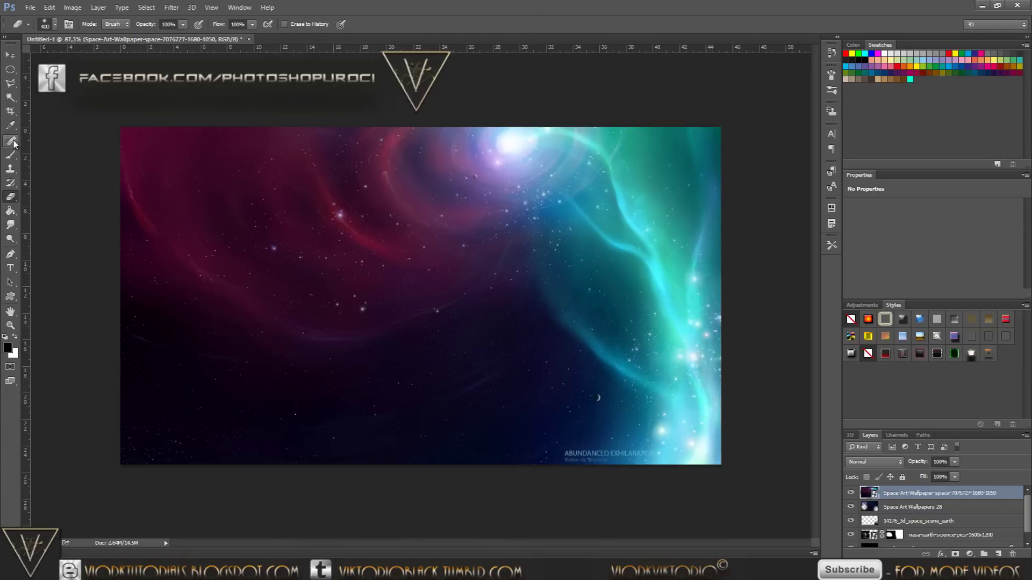
Step: Rasterize the nebula layer and switch to the Healing Brush Tool
right_click(916, 497)
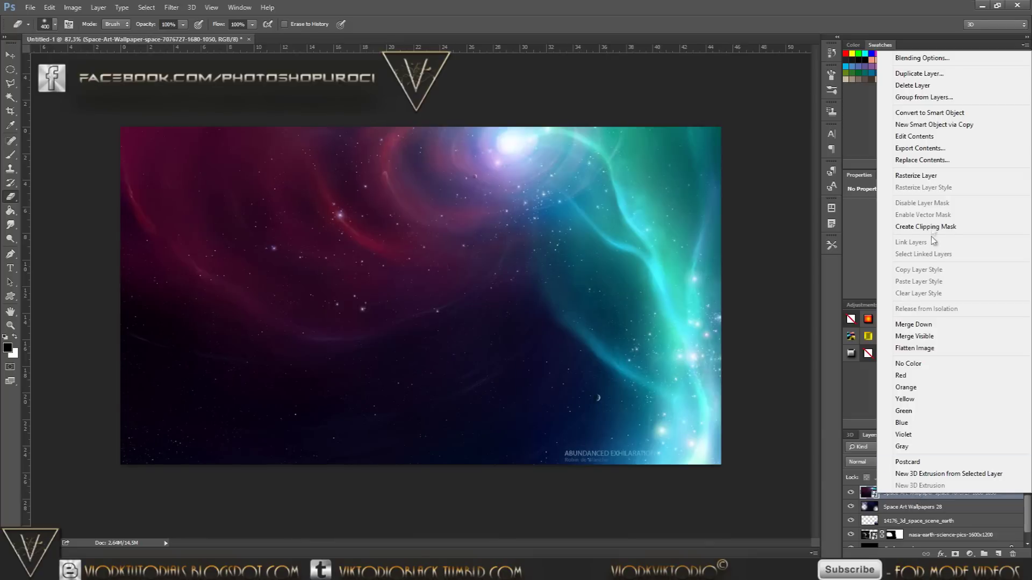
click(916, 175)
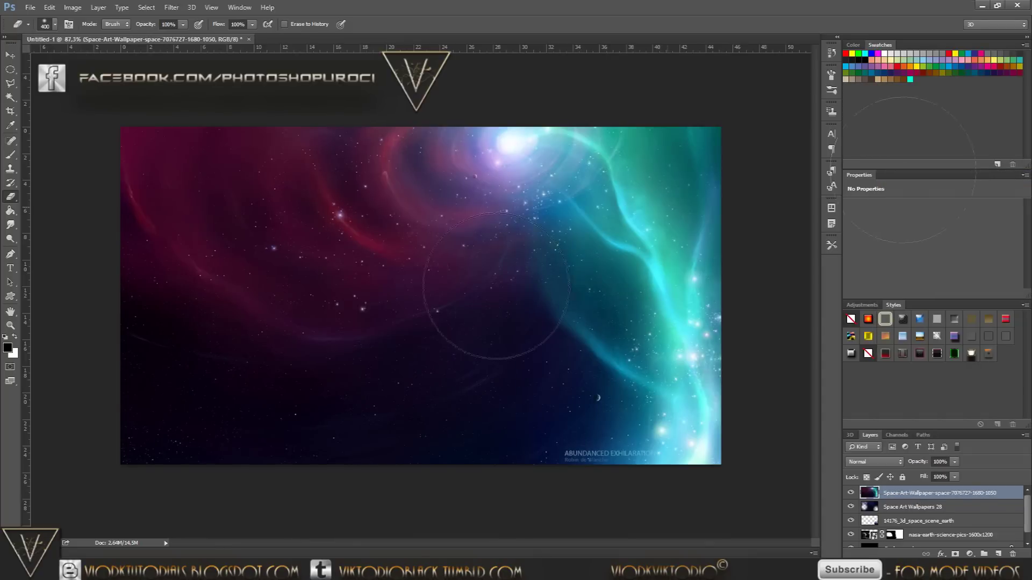
click(11, 142)
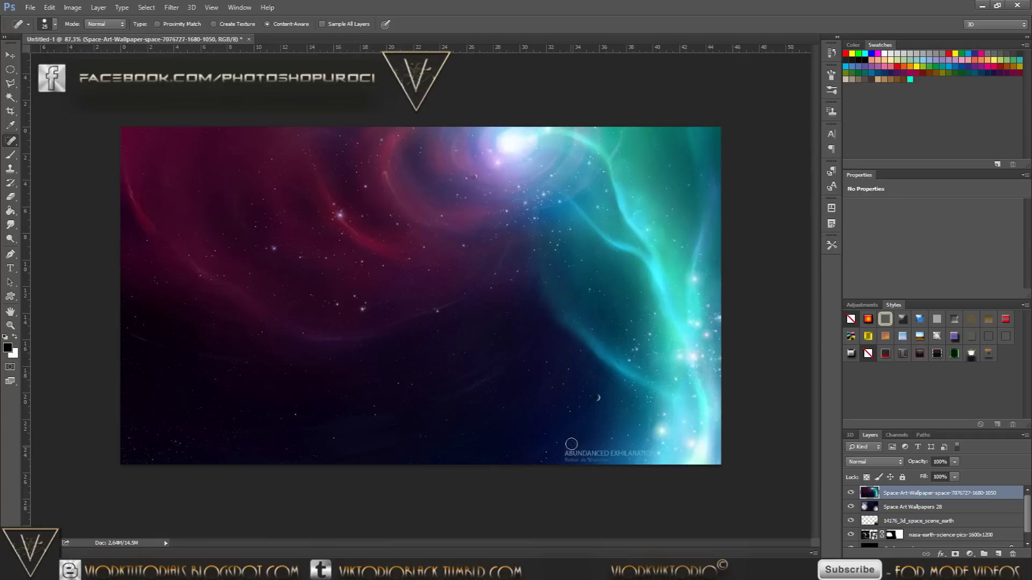
right_click(11, 141)
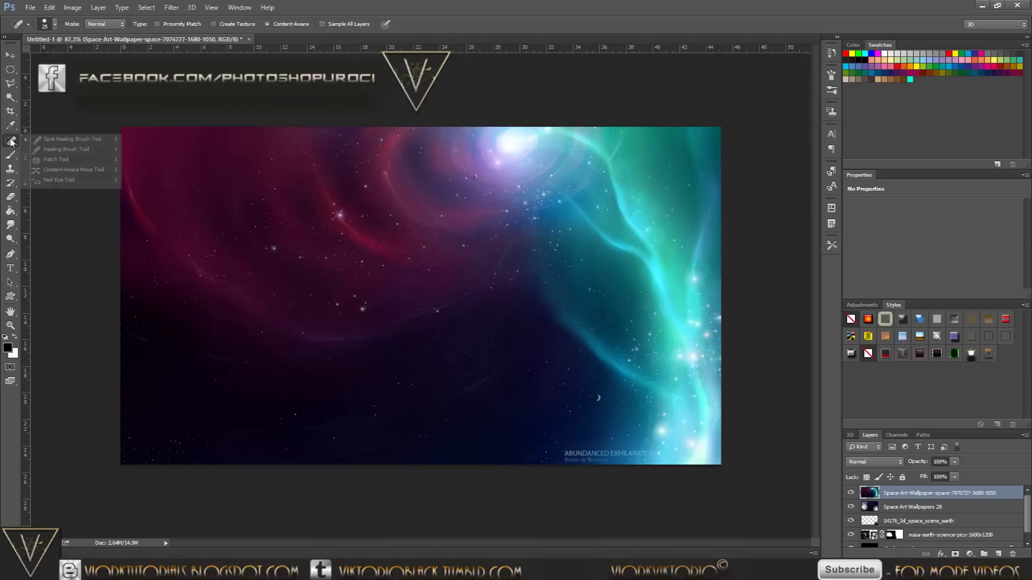
click(63, 153)
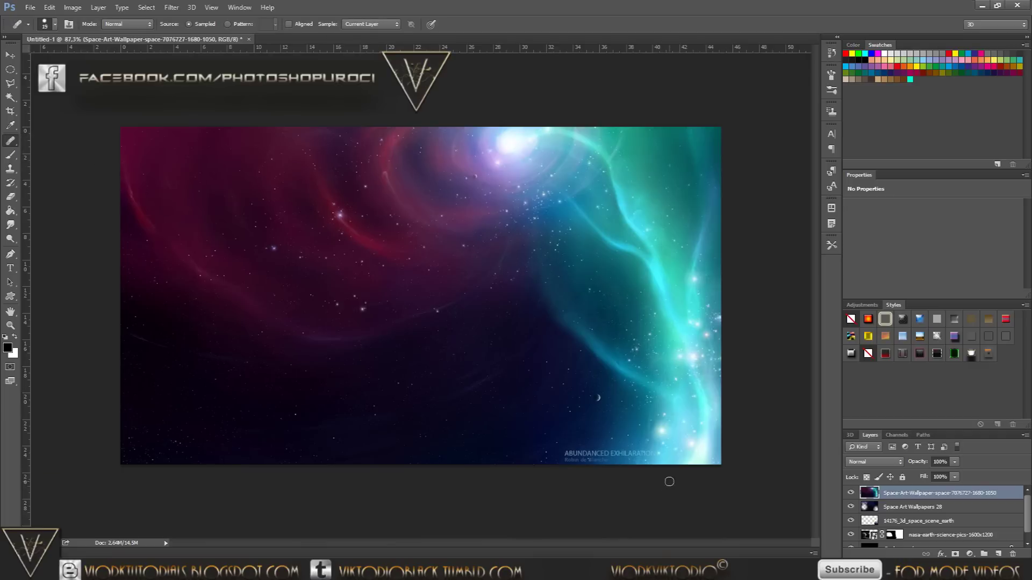
Step: Sample clean starfield and heal the start of the watermark with a 0% hardness brush
alt+click(565, 435)
click(570, 455)
right_click(570, 453)
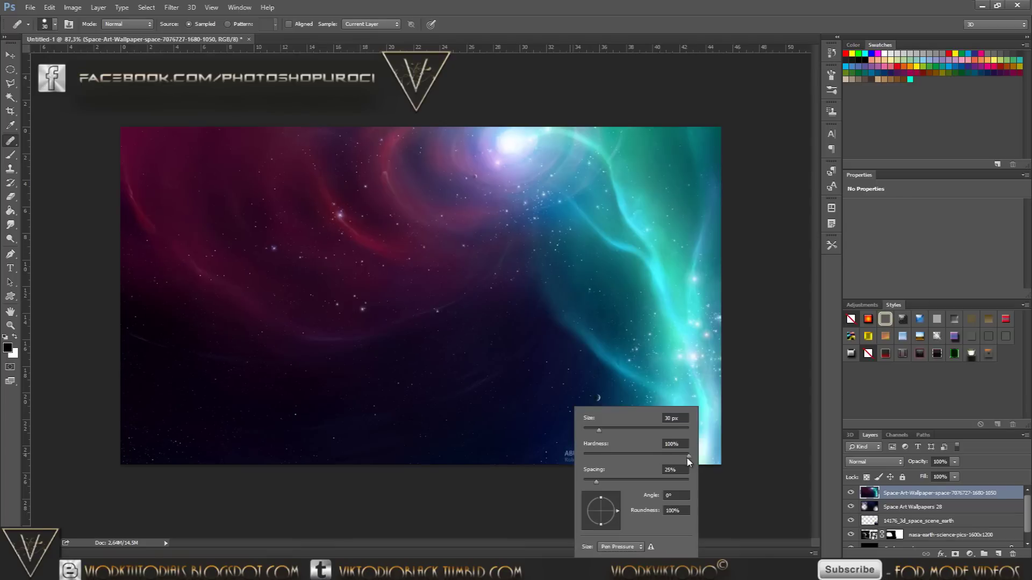
drag(690, 458, 571, 468)
key(Return)
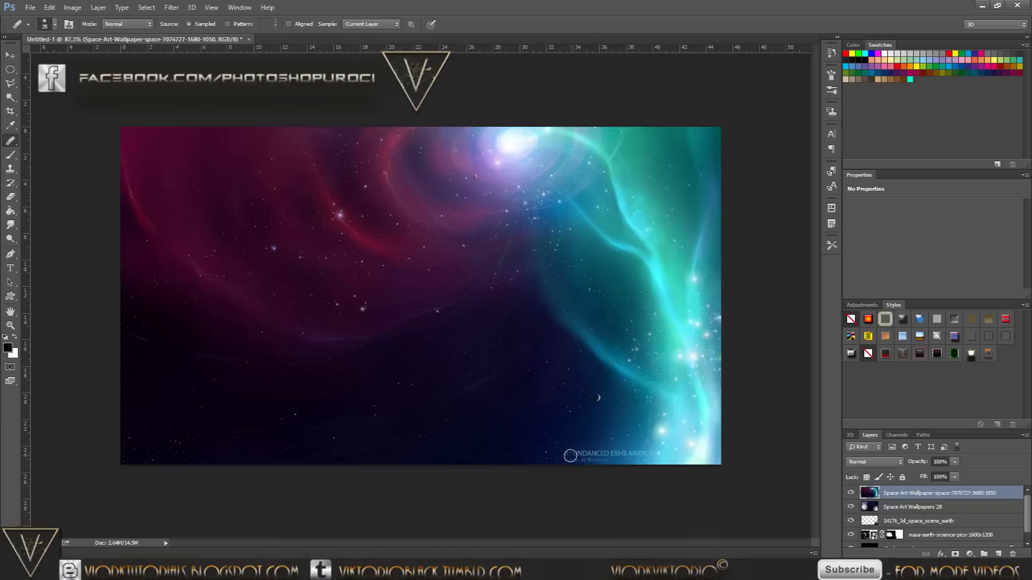
key(bracketright)
mouse_move(570, 456)
mouse_down()
mouse_move(630, 460)
mouse_move(583, 462)
mouse_up()
key(ctrl+z)
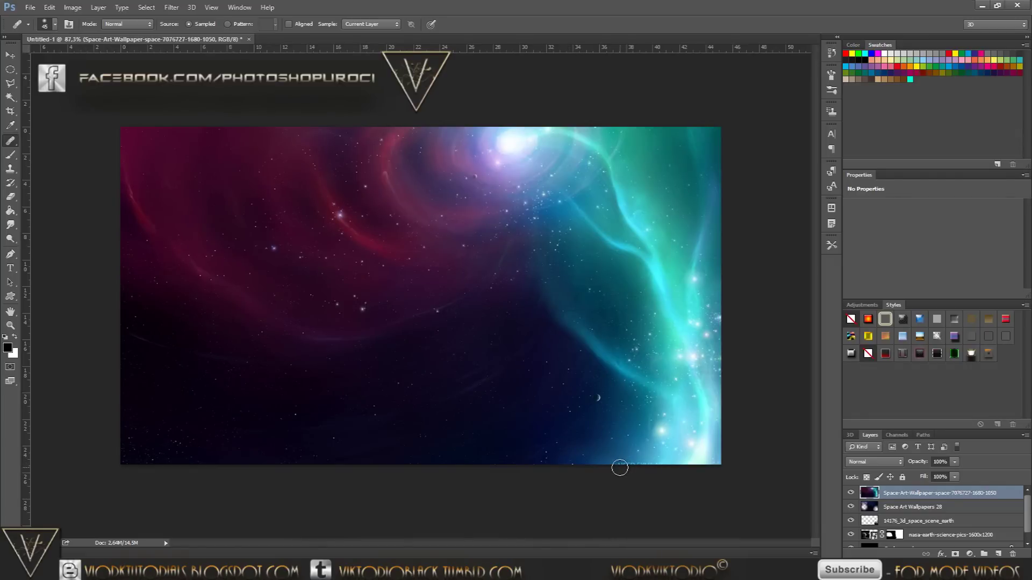
Step: Resample clean sky and heal away the remaining watermark along the bottom edge
alt+click(615, 452)
drag(615, 463, 661, 468)
drag(620, 461, 661, 465)
click(661, 295)
key(ctrl+z)
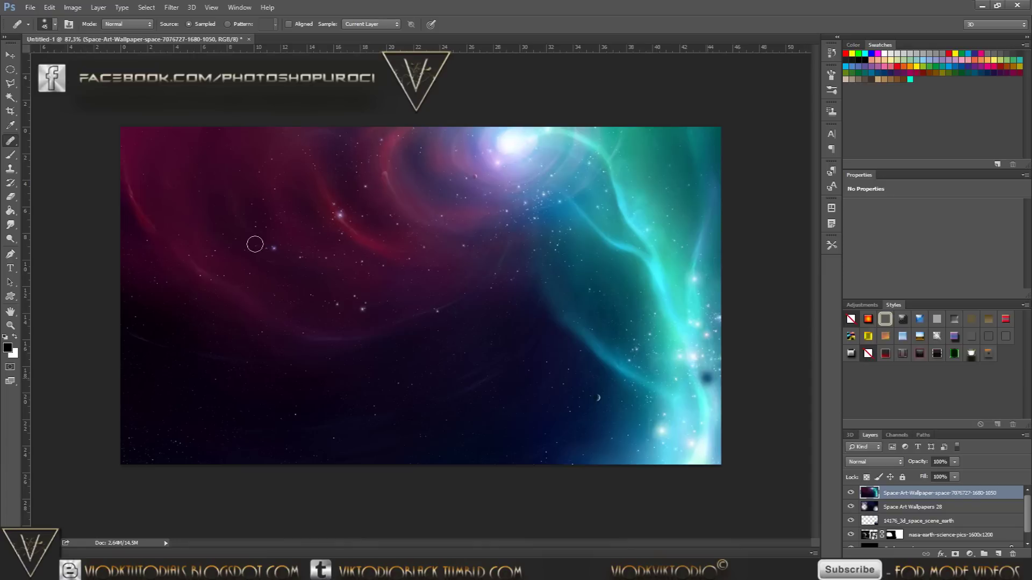
click(863, 463)
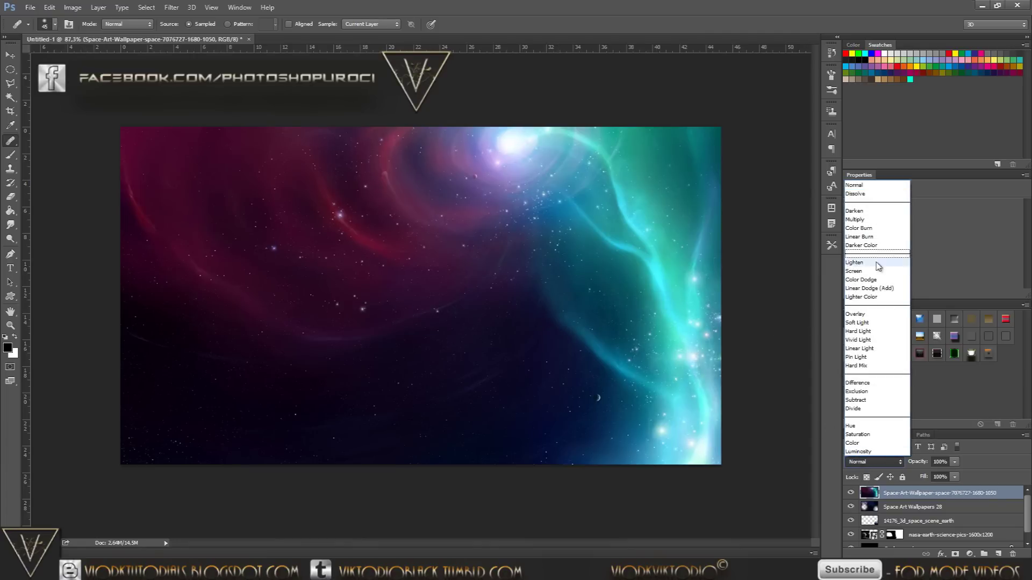
Step: Set the nebula layer to Screen blending and shift it to the right
click(872, 272)
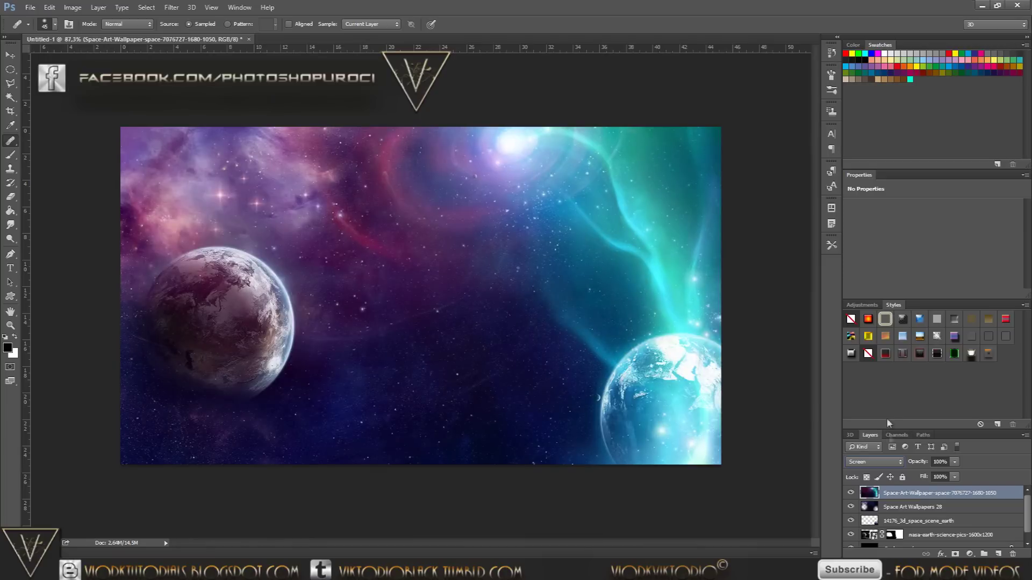
scroll(881, 466, up, 1)
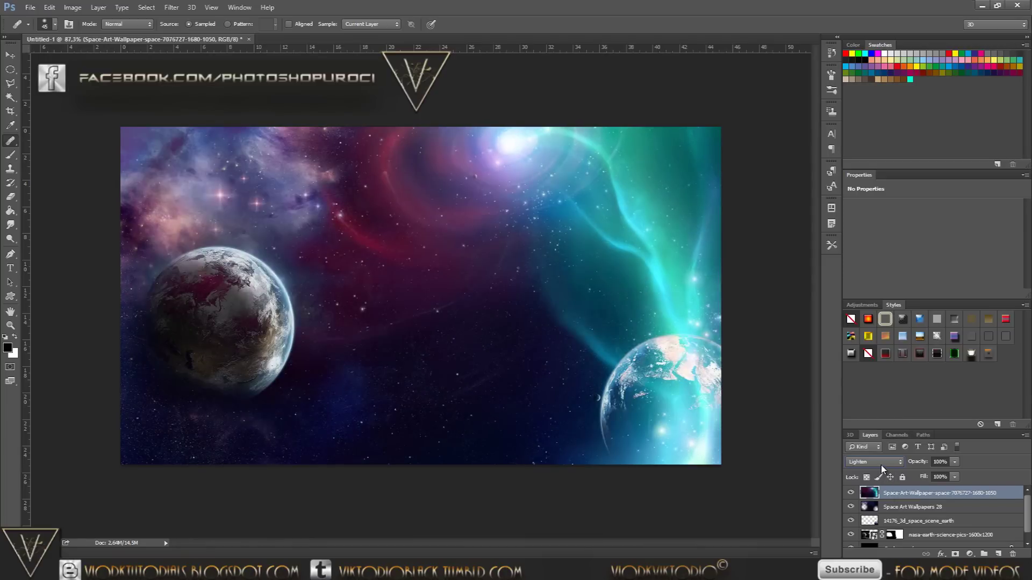
scroll(882, 465, down, 1)
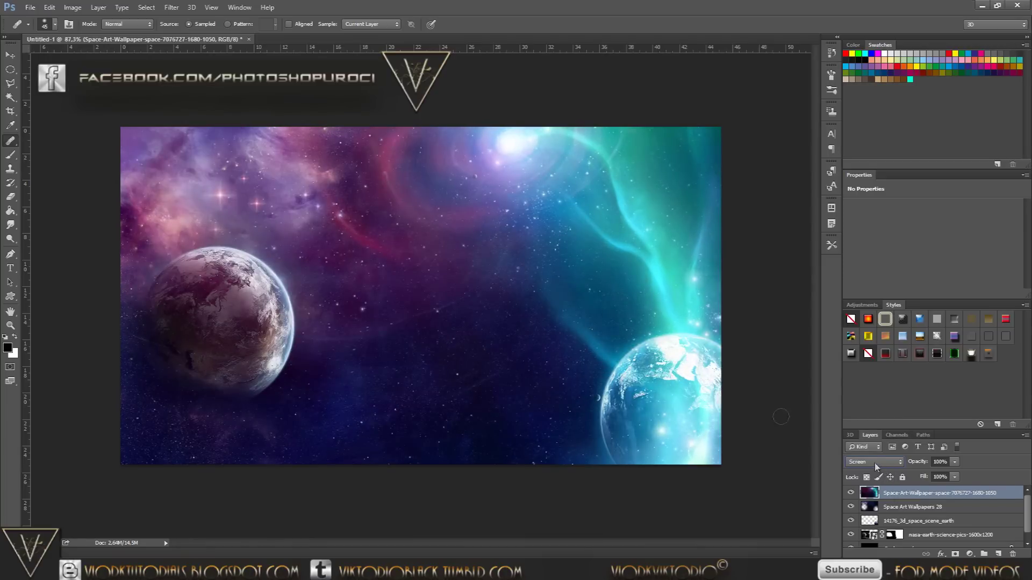
click(10, 56)
drag(605, 256, 642, 254)
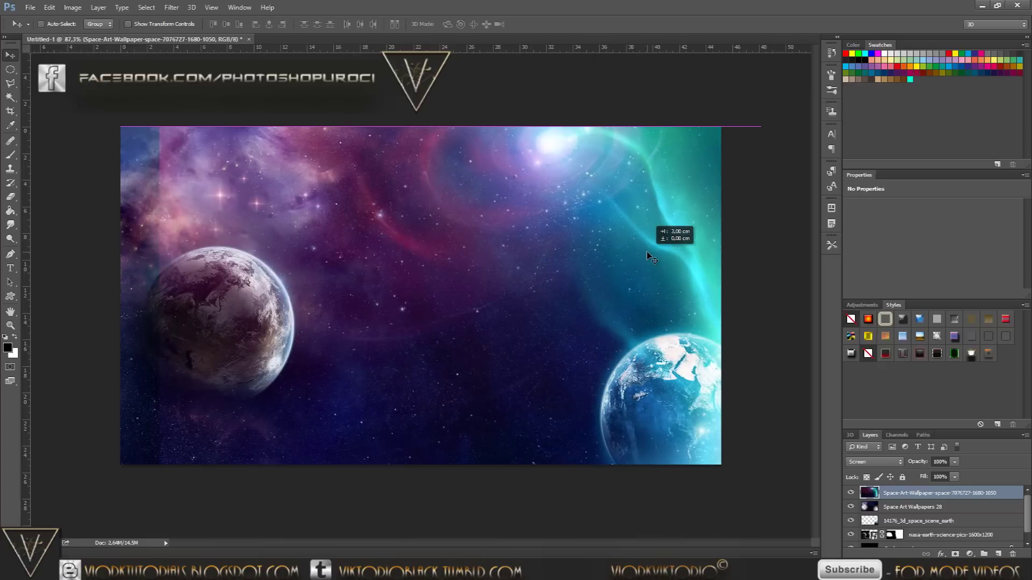
Step: Rotate the nebula layer about 7.2° clockwise with Free Transform
key(ctrl+t)
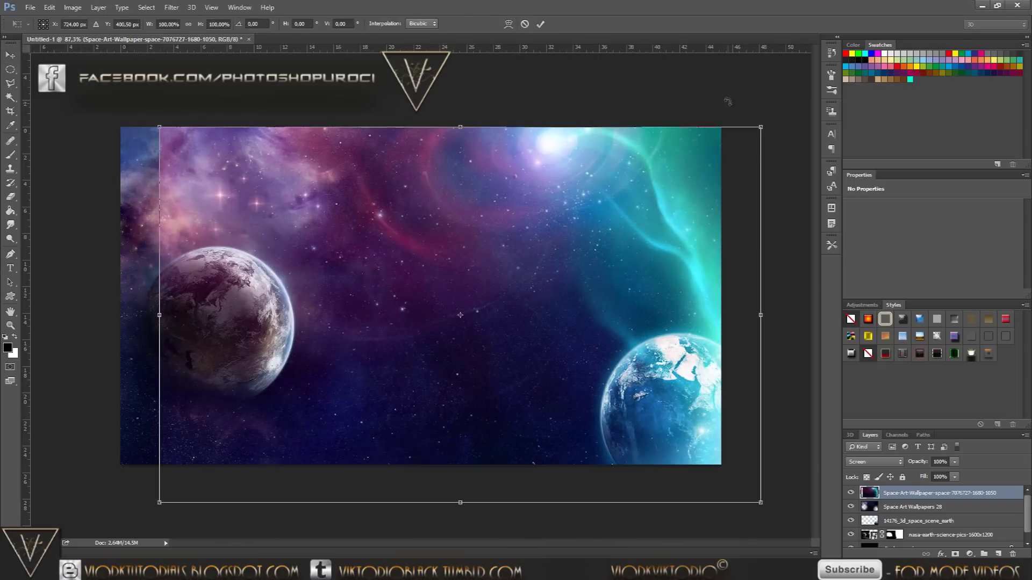
drag(749, 98, 775, 149)
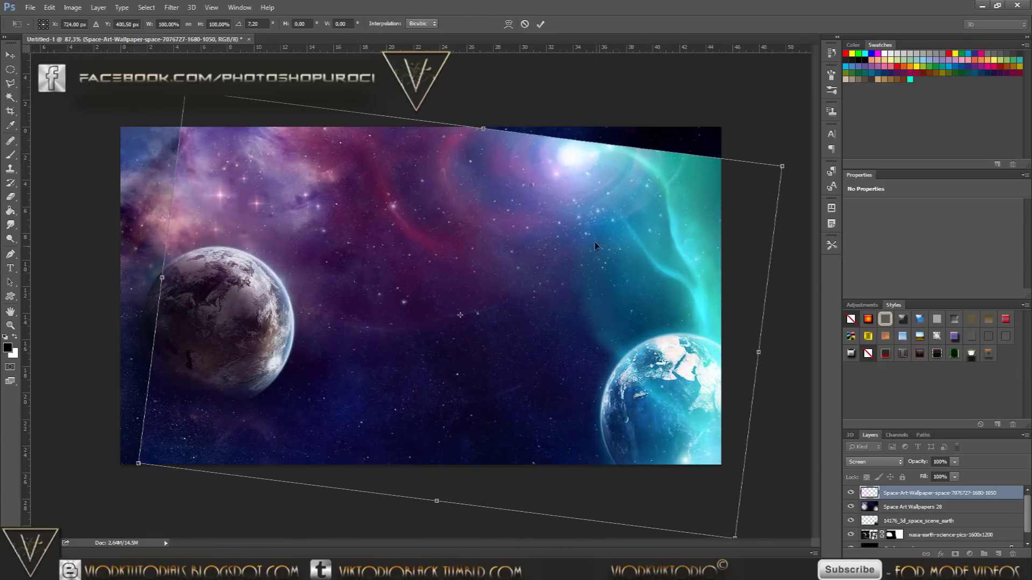
drag(595, 250, 597, 238)
scroll(598, 238, down, 1)
scroll(597, 238, down, 3)
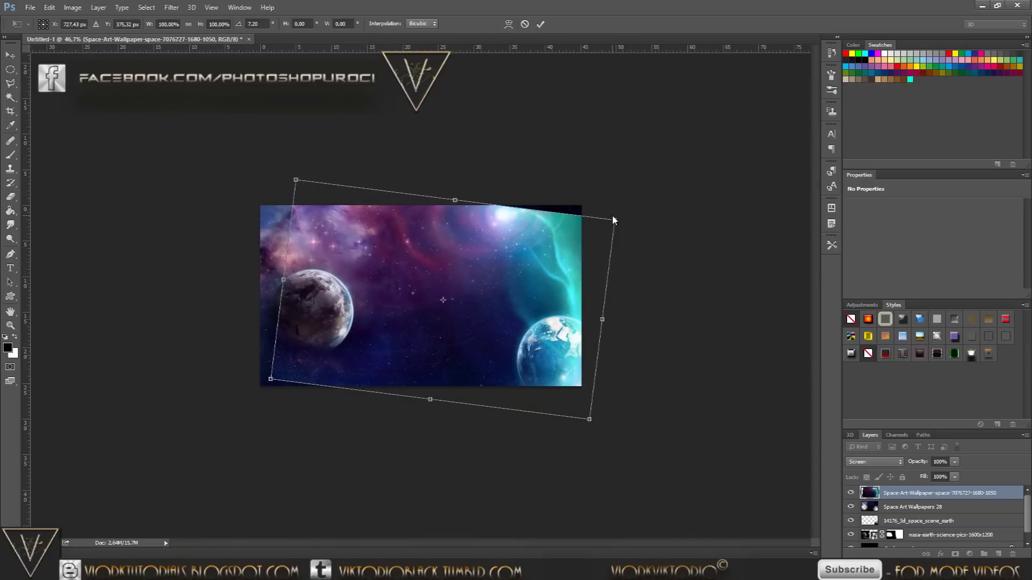
Step: Enlarge and reposition the rotated nebula until it covers the canvas, then commit
drag(616, 218, 641, 208)
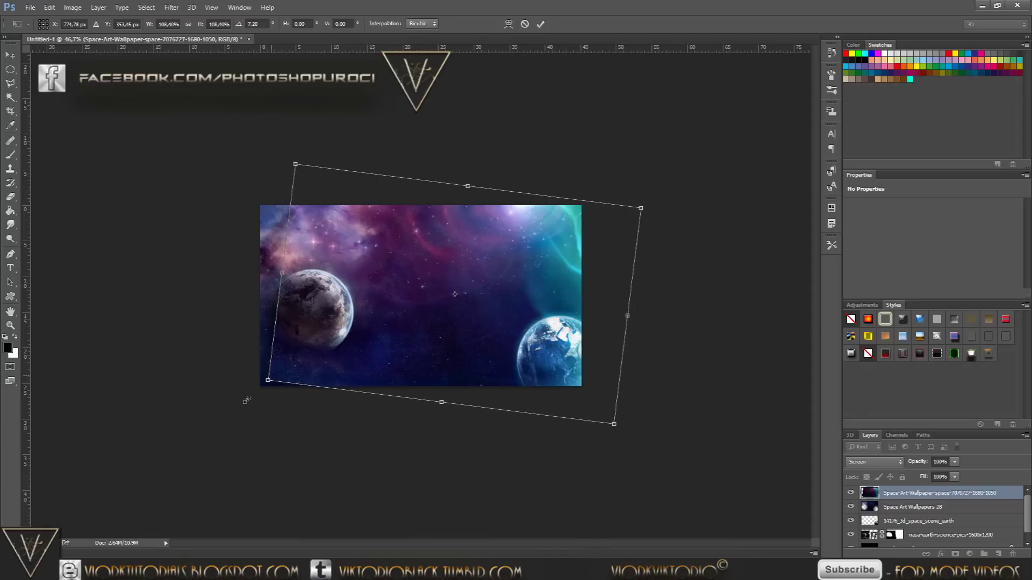
drag(270, 374, 230, 403)
drag(487, 258, 488, 264)
drag(649, 226, 675, 216)
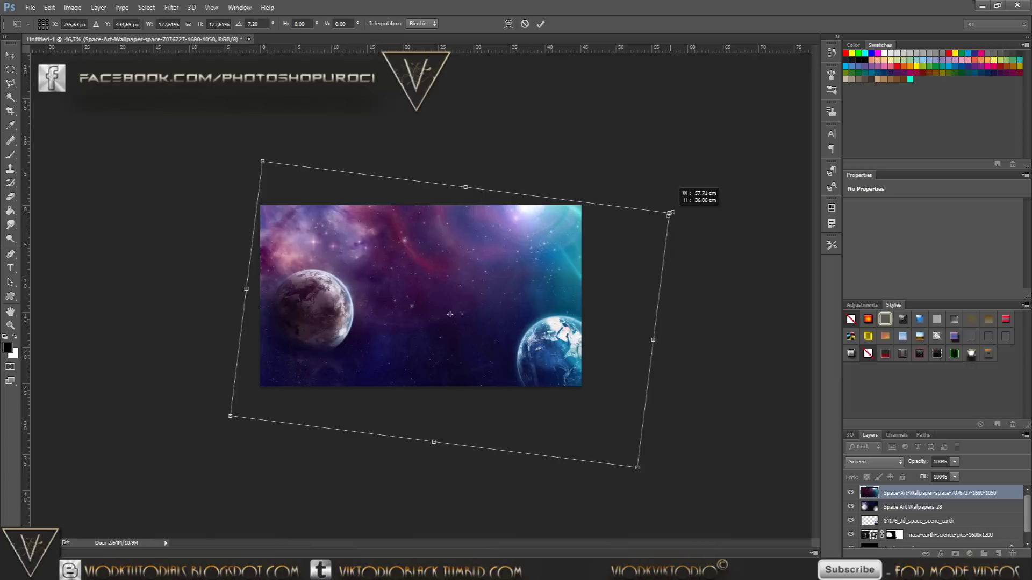
drag(548, 250, 550, 263)
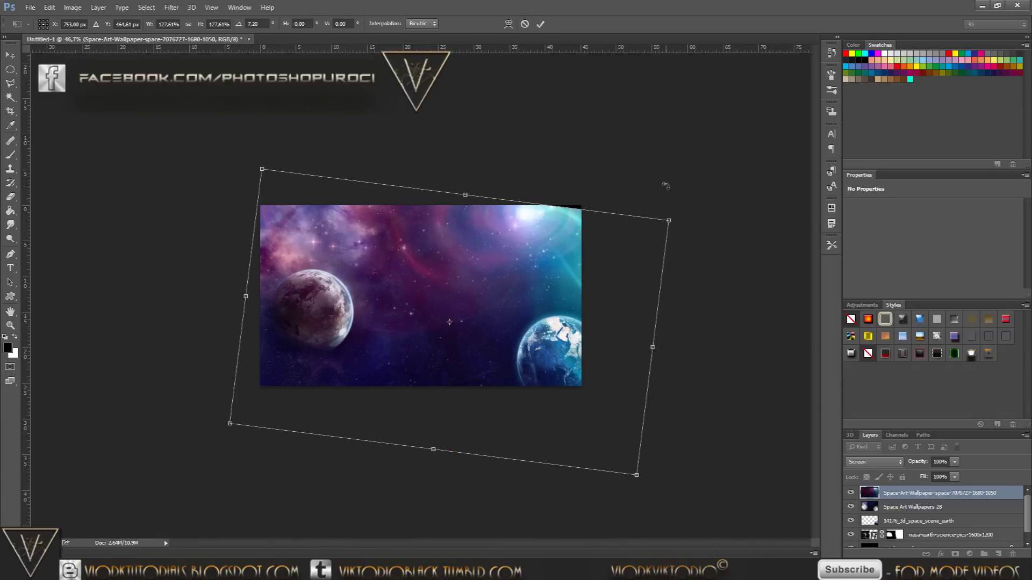
drag(669, 222, 680, 216)
drag(564, 251, 567, 250)
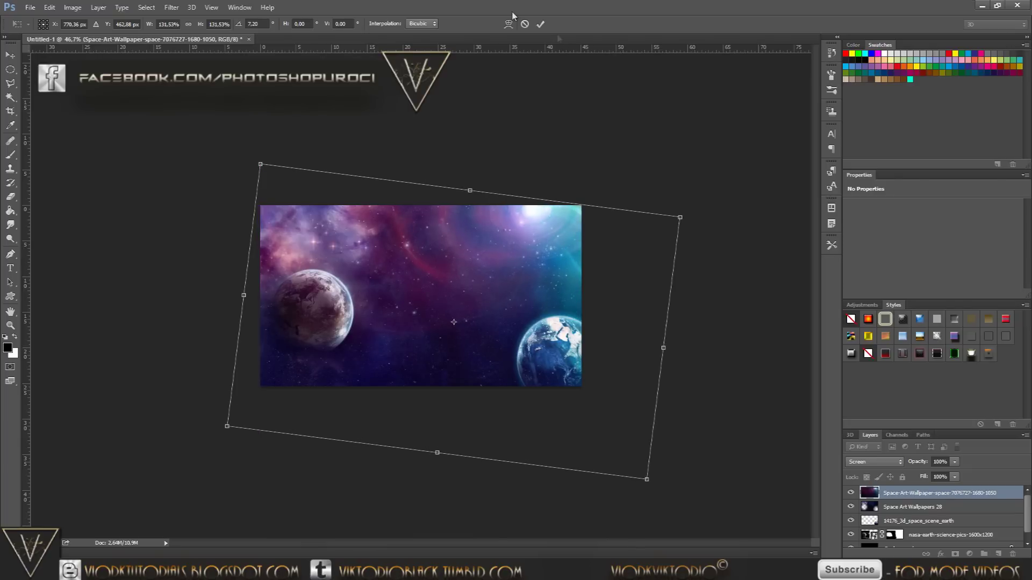
click(541, 25)
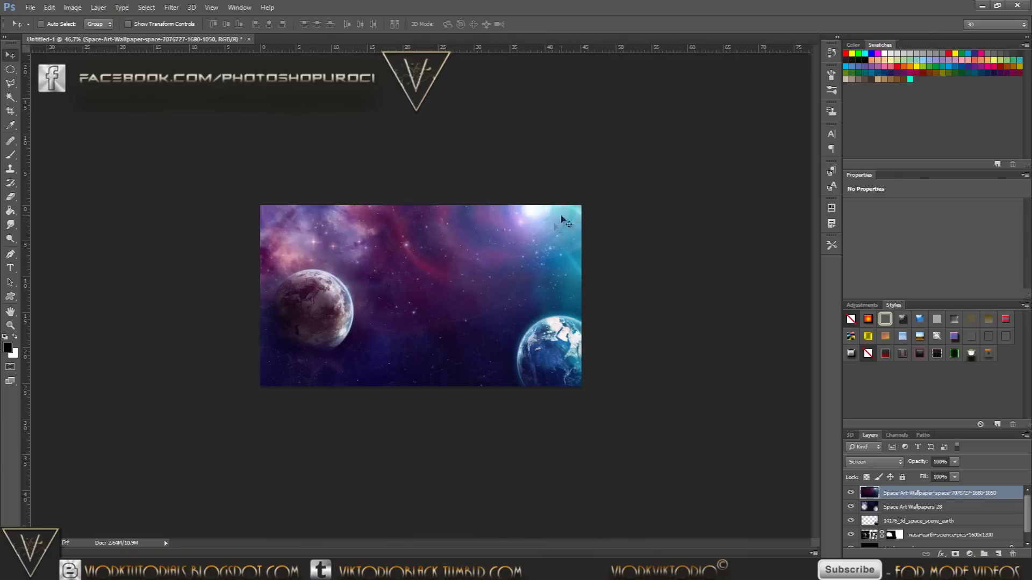
Step: Zoom the canvas to 82% and drag Lens Flare 03 from Explorer into the composite
scroll(442, 273, up, 1)
scroll(441, 273, up, 1)
scroll(441, 273, up, 1)
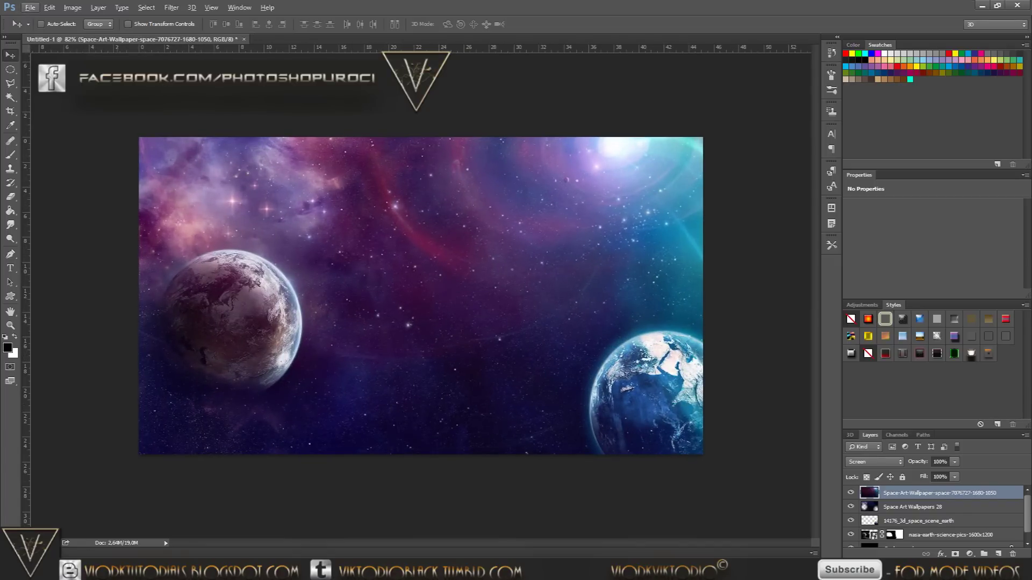
key(alt+Tab)
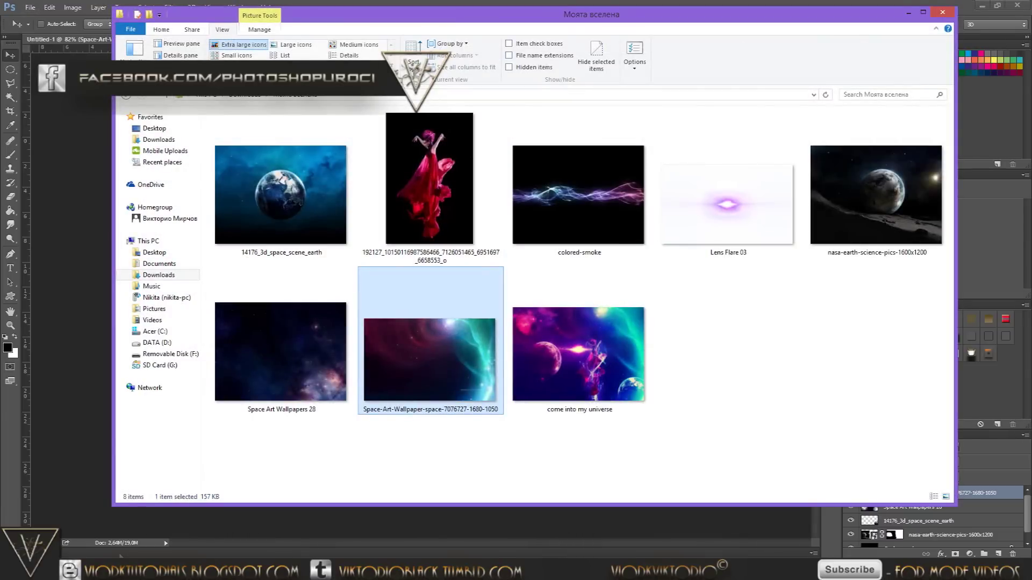
mouse_move(734, 217)
mouse_down()
mouse_move(465, 527)
mouse_move(449, 520)
mouse_up()
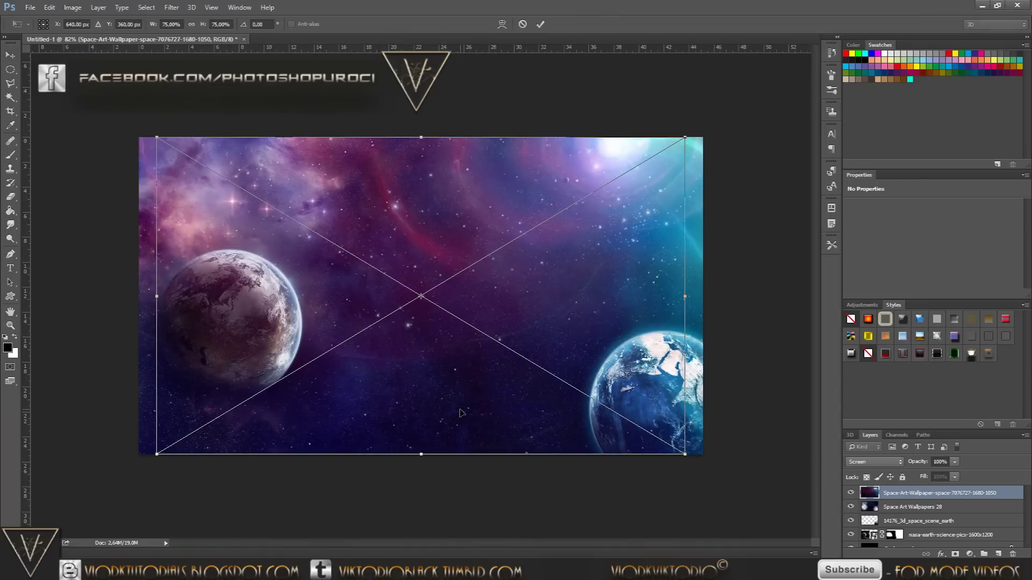
Step: Commit the placed Lens Flare 03 and stack its layer just above Background
drag(472, 299, 477, 299)
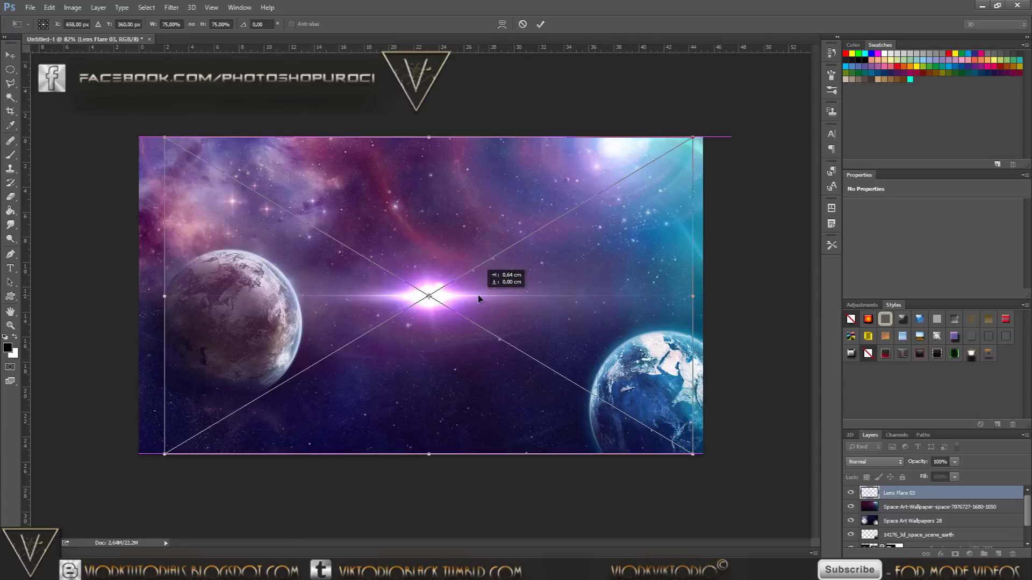
click(539, 24)
scroll(938, 518, down, 1)
scroll(938, 518, up, 1)
drag(927, 496, 923, 532)
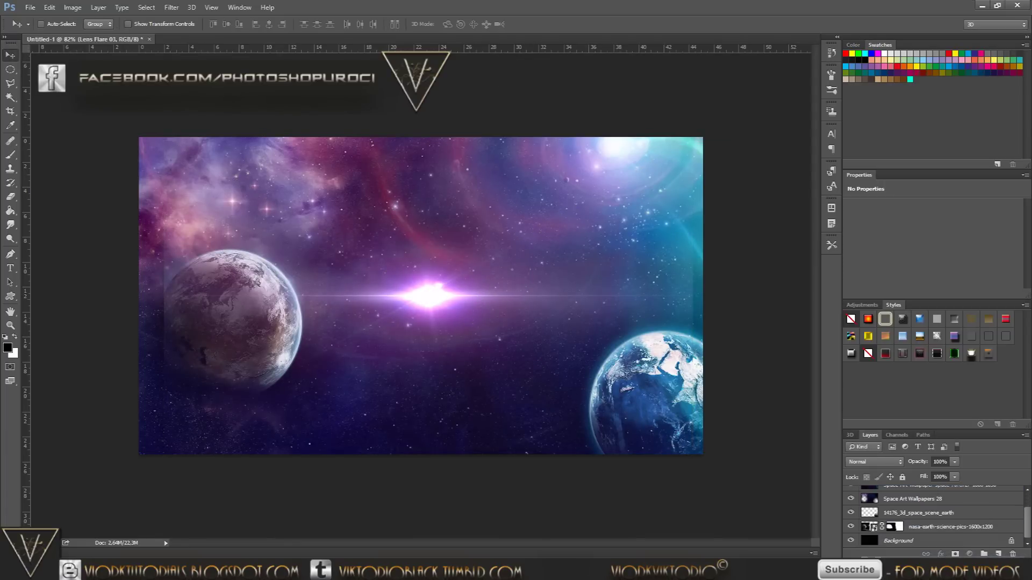
drag(923, 533, 884, 541)
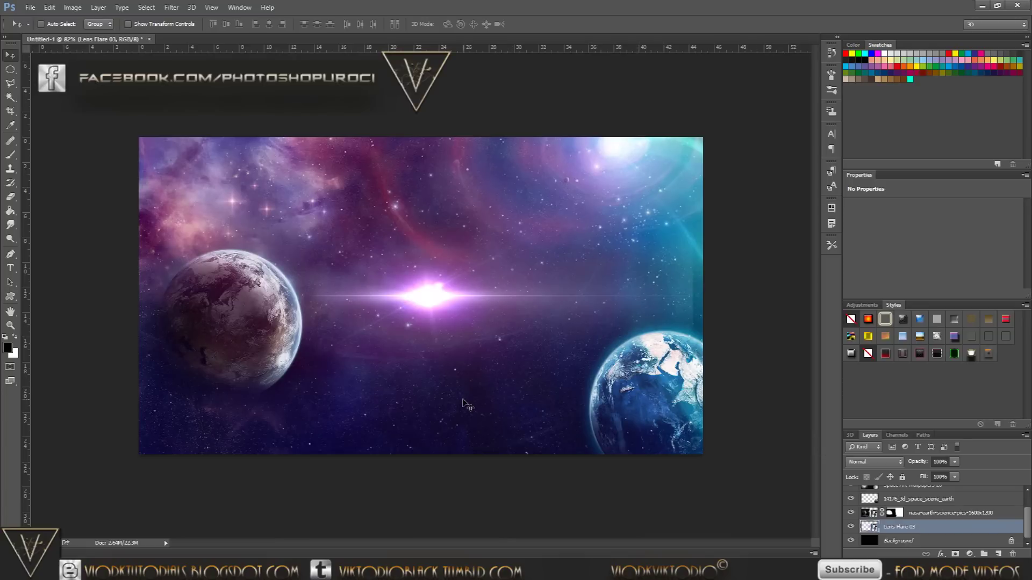
Step: Scale the lens flare to about 81%, nudge it up-left, and drag in the dancer photo
key(ctrl+t)
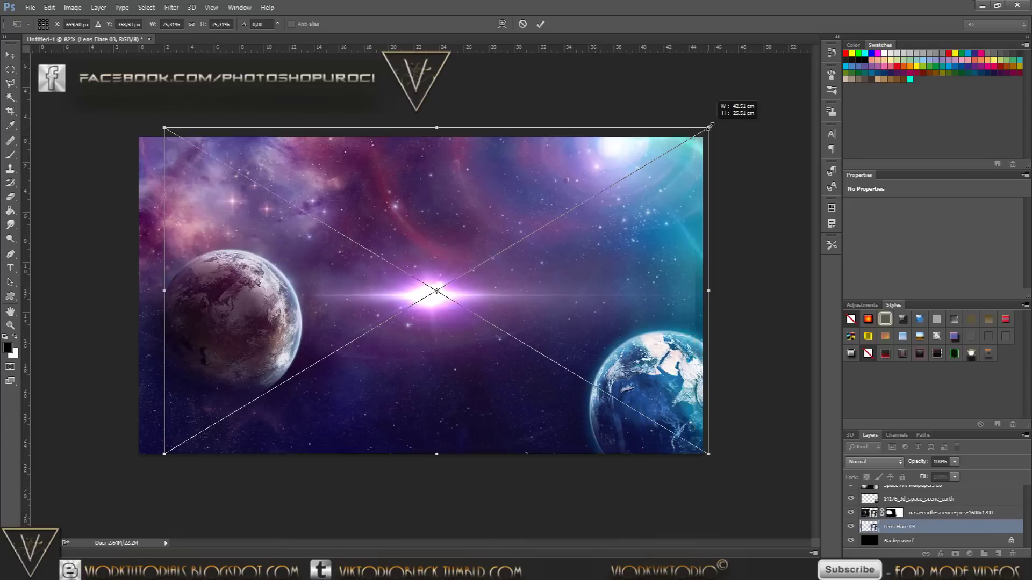
drag(693, 138, 710, 127)
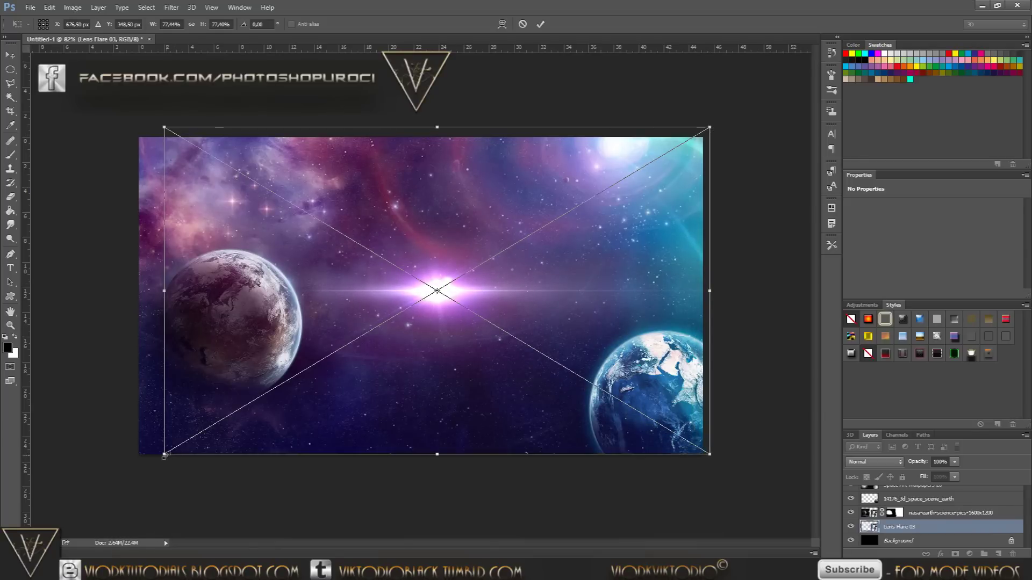
drag(164, 455, 136, 483)
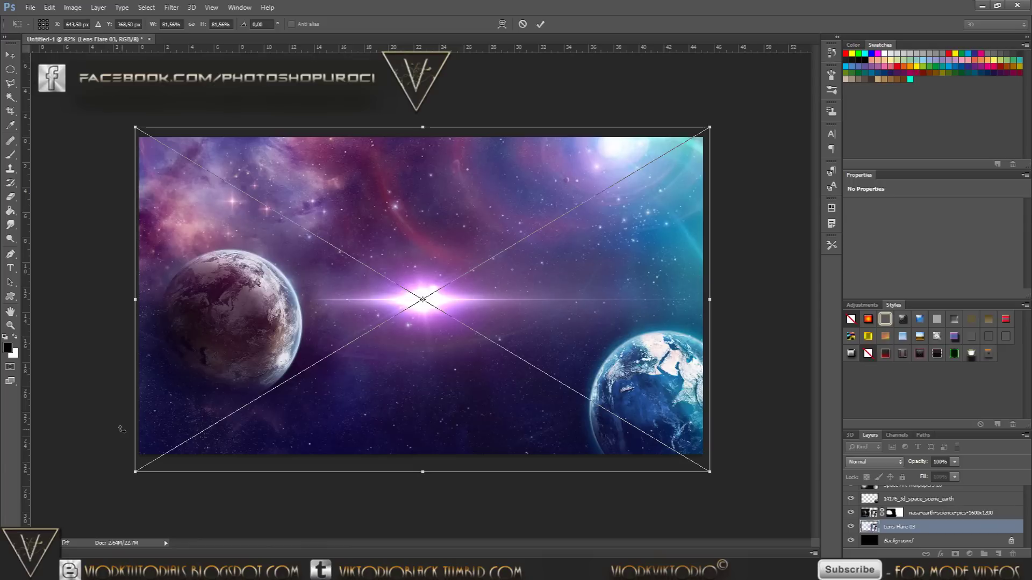
click(540, 24)
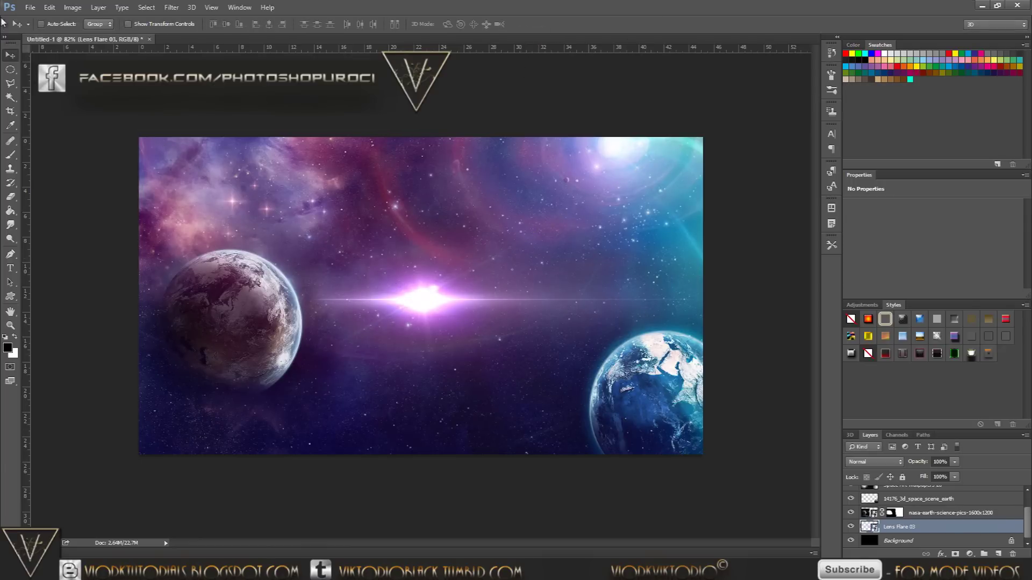
drag(432, 290, 429, 284)
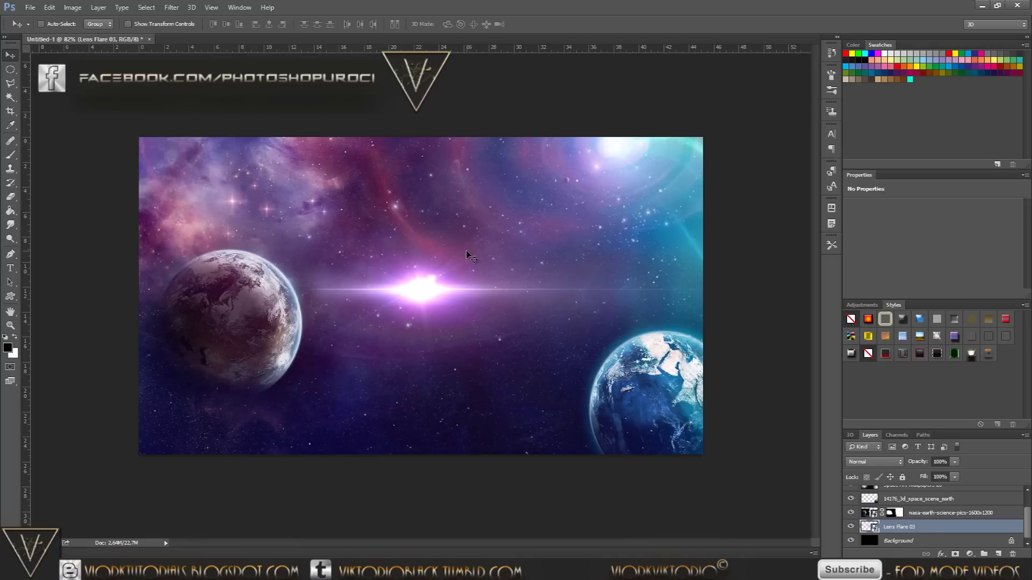
key(alt+Tab)
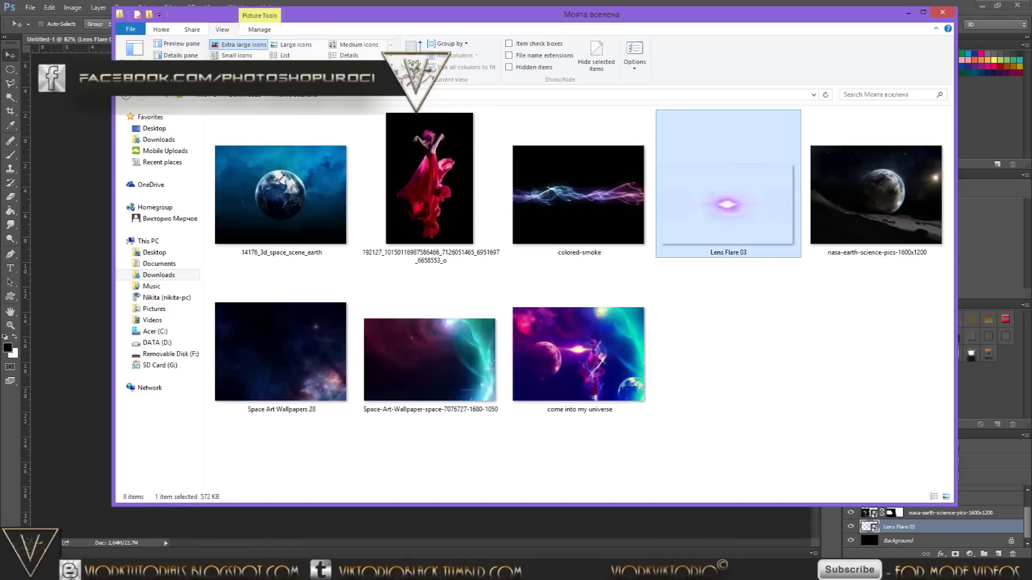
mouse_move(444, 134)
mouse_down()
mouse_move(123, 278)
mouse_move(86, 271)
mouse_up()
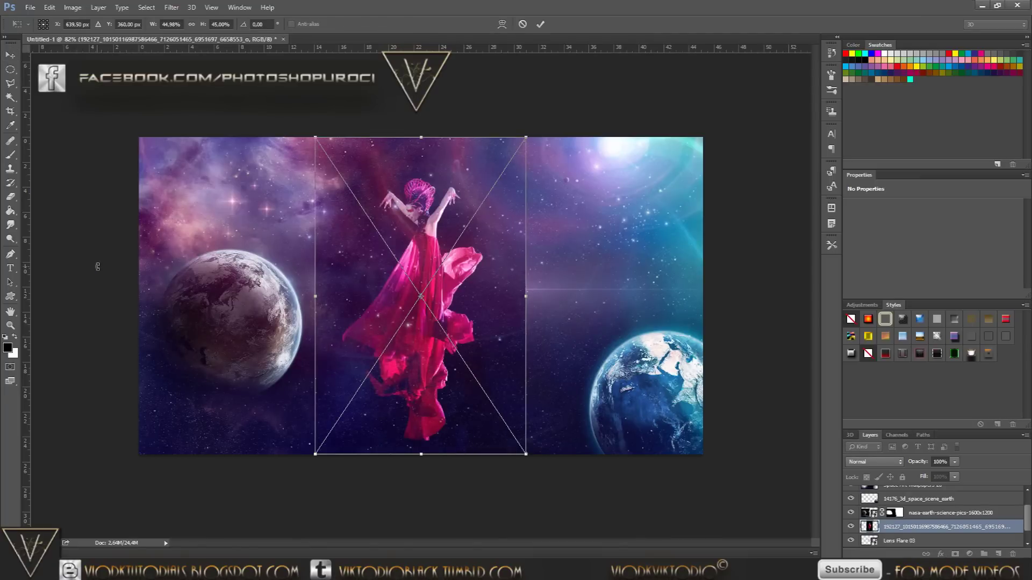
click(524, 25)
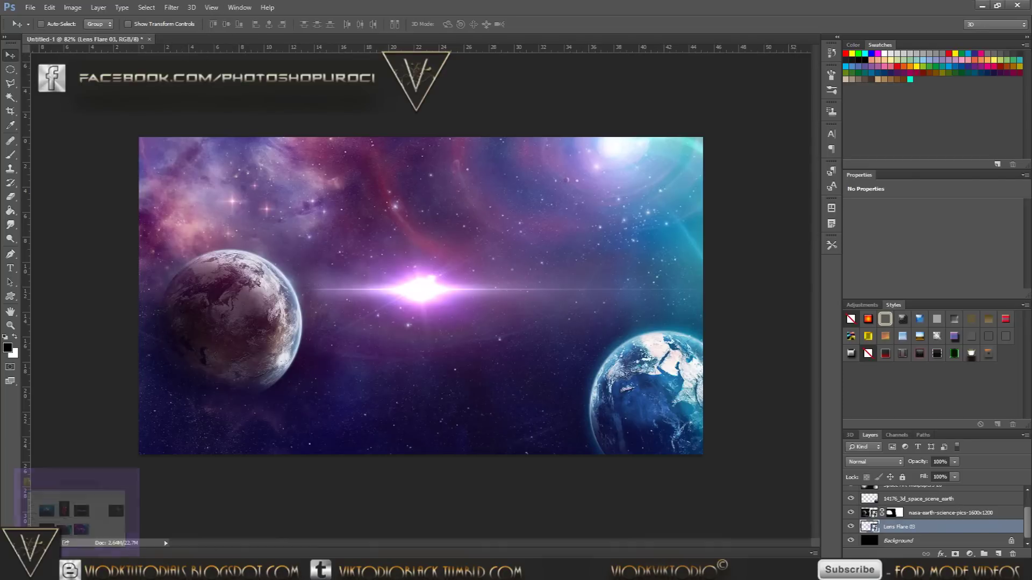
Step: Restore and move the Explorer window, then drop the dancer JPG onto Photoshop's options bar
click(76, 515)
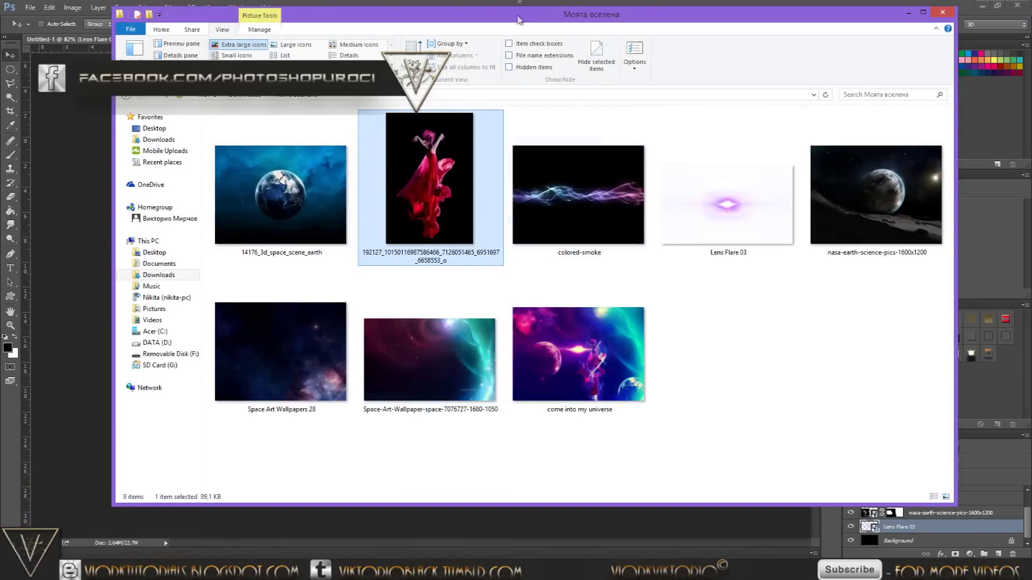
drag(516, 10, 543, 130)
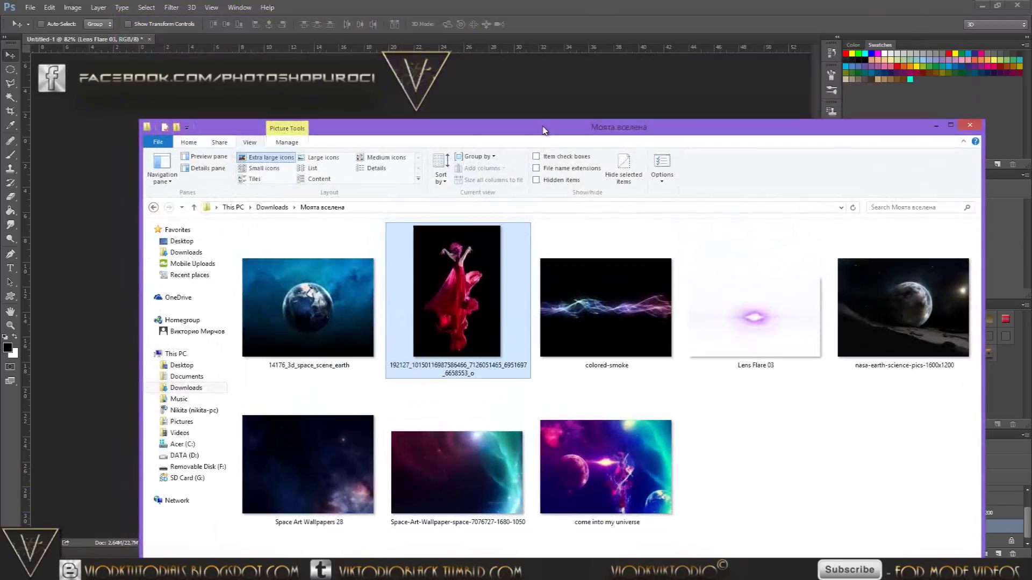
mouse_move(470, 285)
mouse_down()
mouse_move(338, 23)
mouse_move(460, 124)
mouse_up()
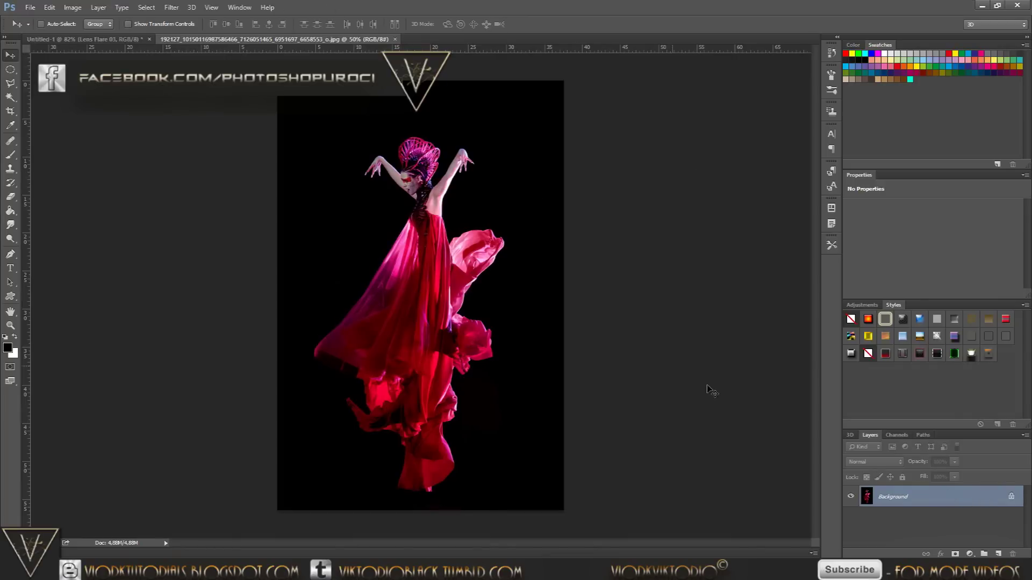
Step: Duplicate Background and select the black backdrop with Color Range at fuzziness 37
drag(929, 496, 998, 554)
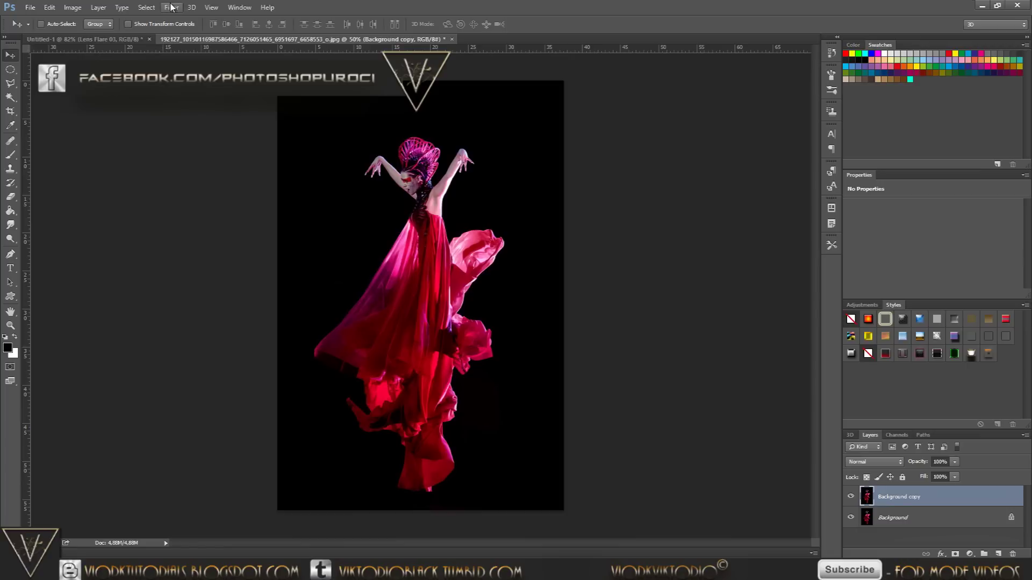
click(146, 7)
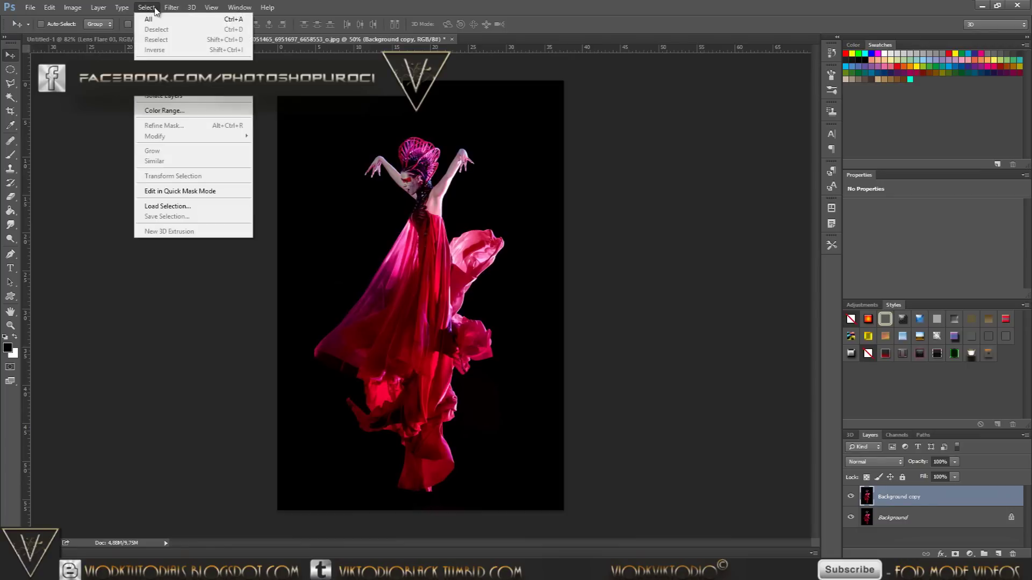
click(179, 111)
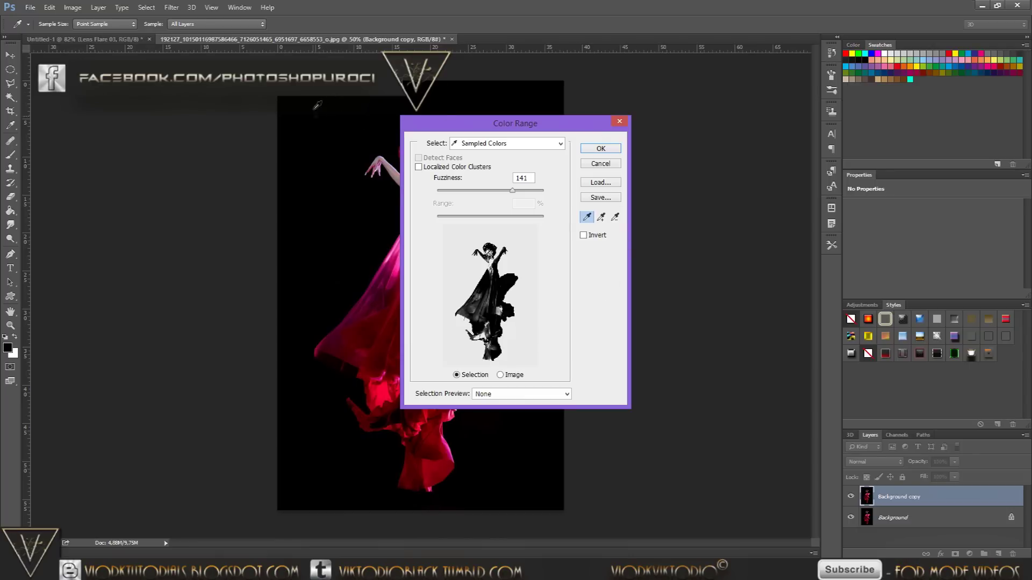
click(304, 109)
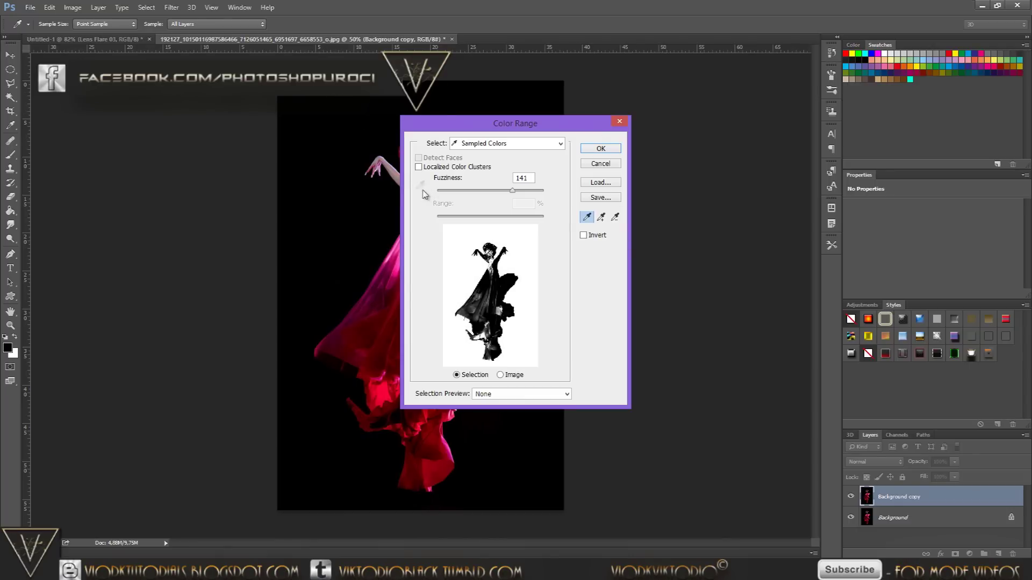
drag(512, 190, 453, 201)
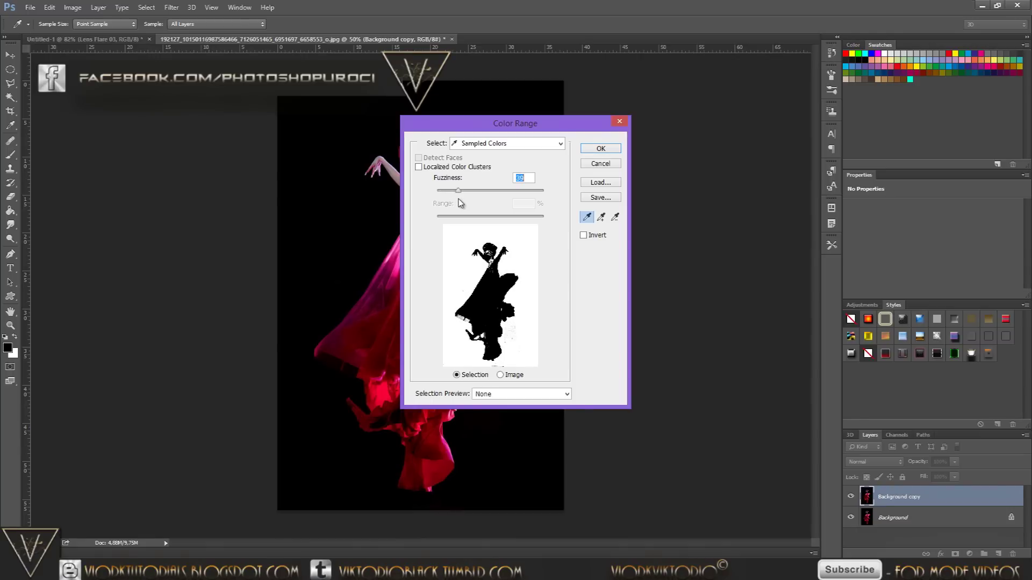
drag(460, 198, 457, 201)
click(601, 149)
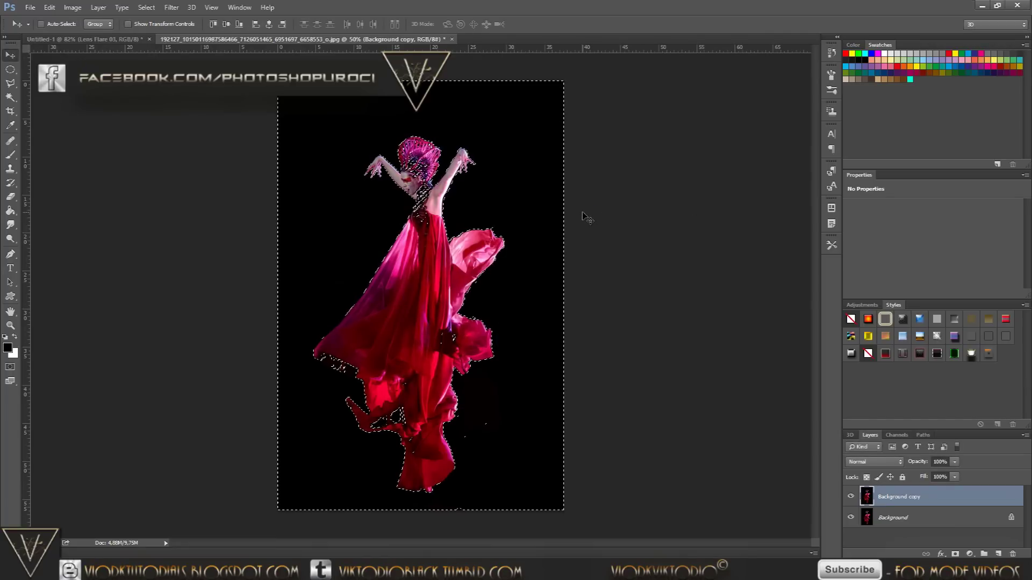
Step: With Quick Selection in subtract mode, remove the hair, neck and necklace from the selection
drag(10, 98, 38, 102)
click(41, 96)
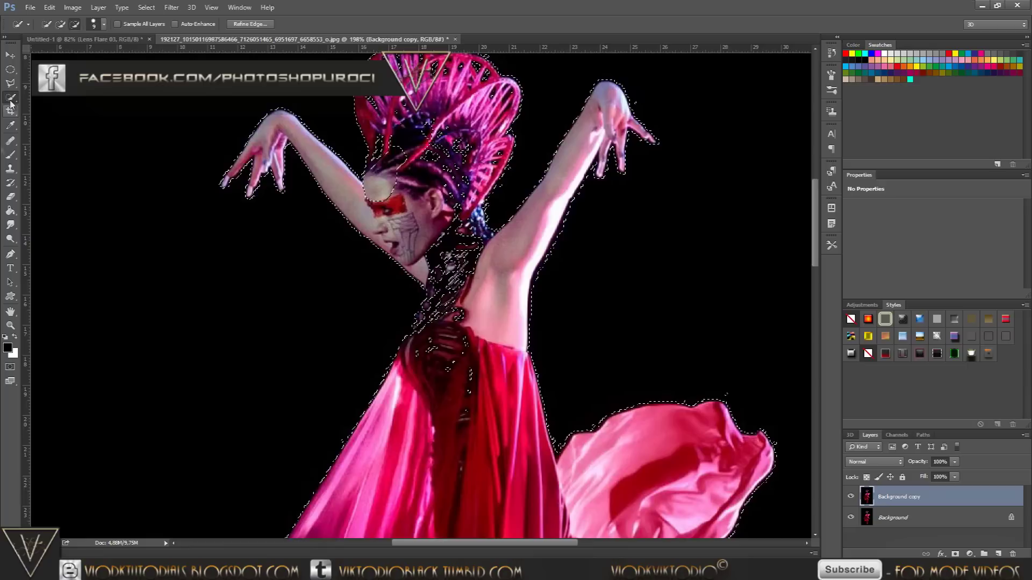
drag(11, 97, 61, 104)
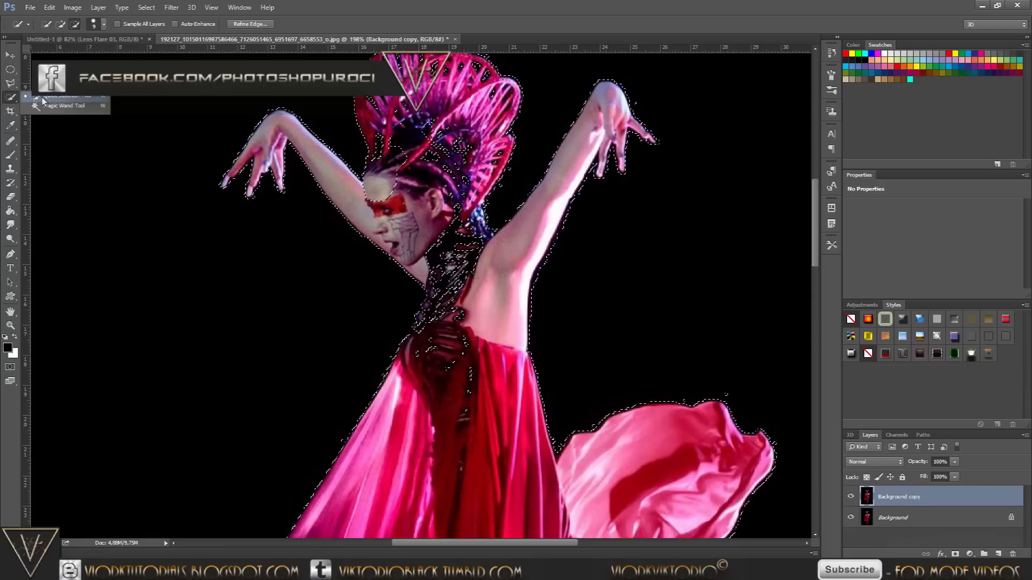
key(Escape)
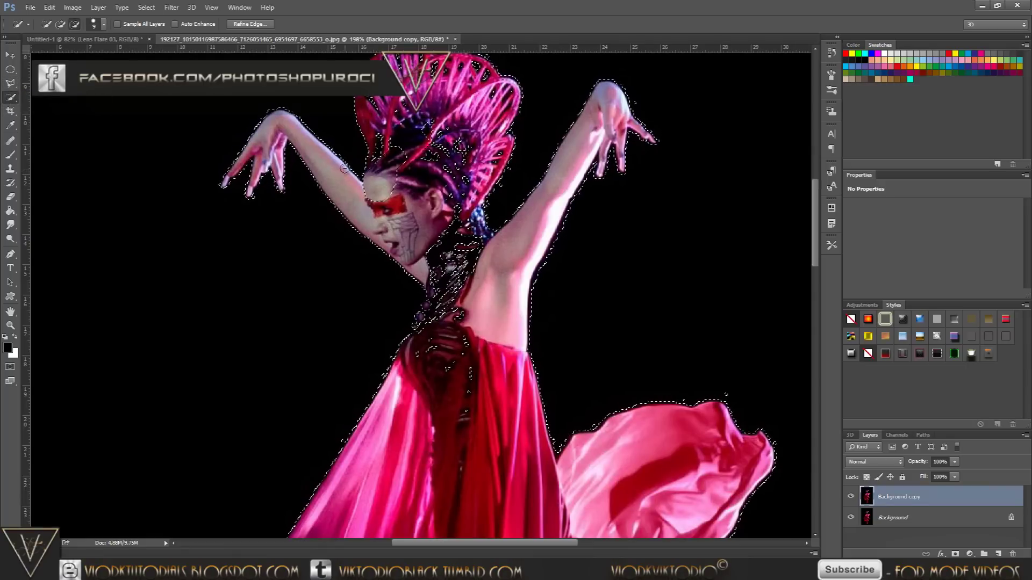
click(76, 24)
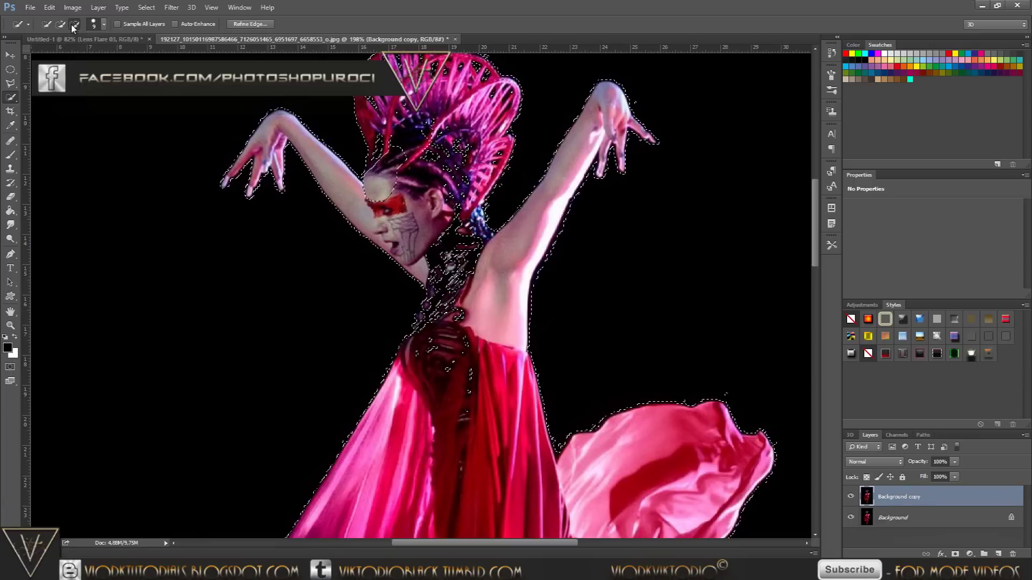
mouse_move(400, 144)
mouse_down()
mouse_move(378, 153)
mouse_move(435, 143)
mouse_move(456, 150)
mouse_up()
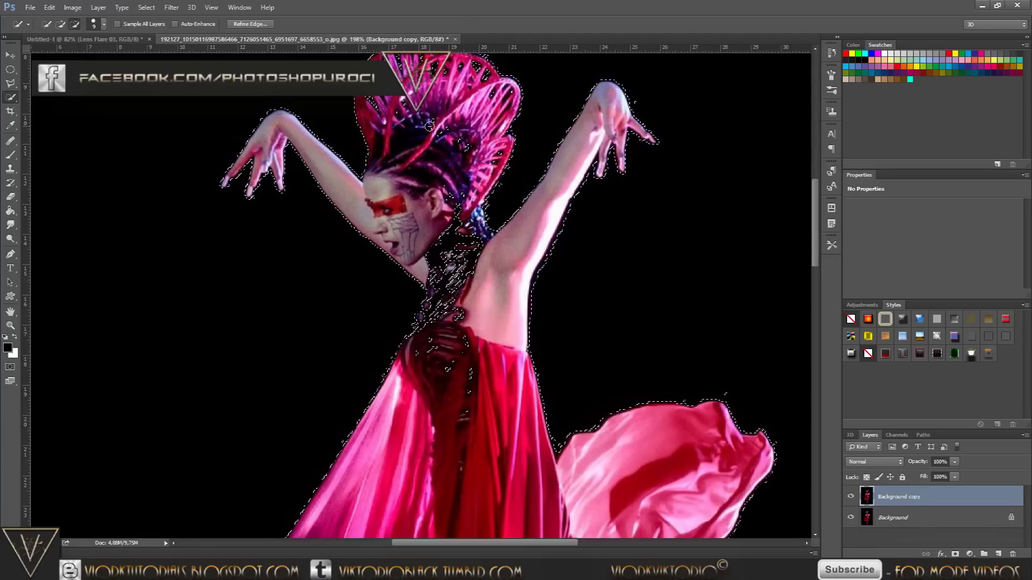
scroll(458, 178, down, 3)
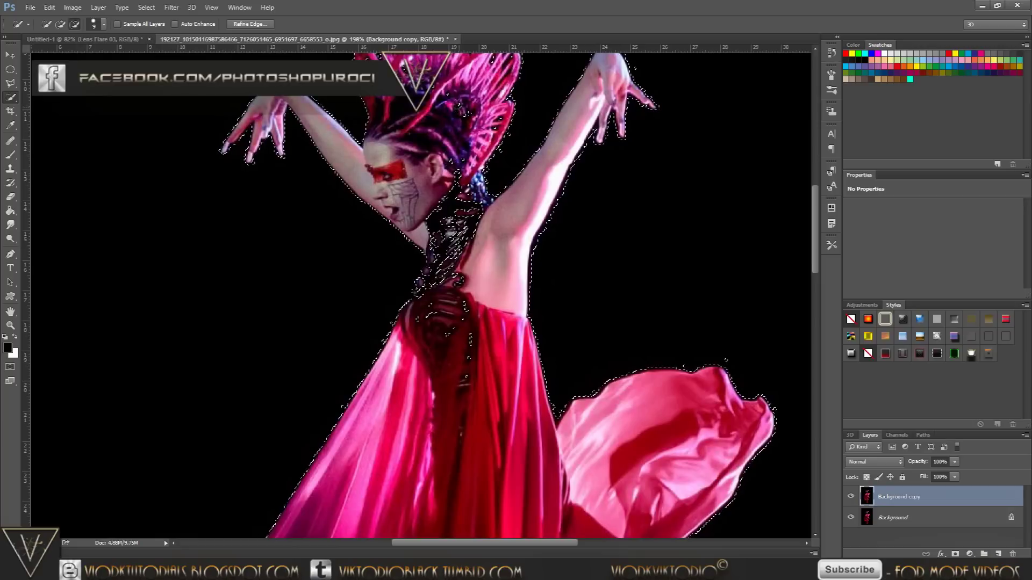
drag(467, 122, 458, 258)
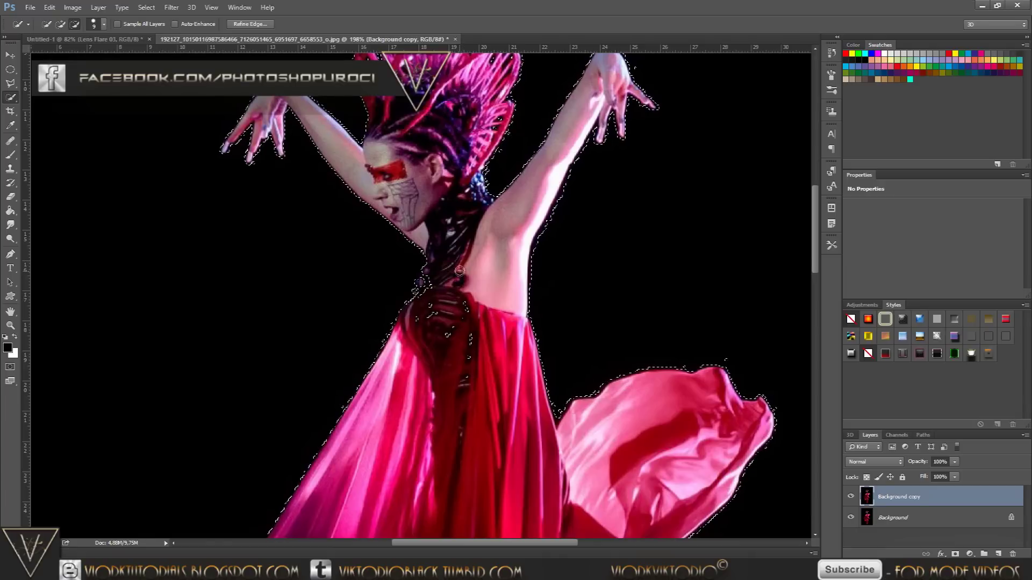
drag(455, 302, 451, 320)
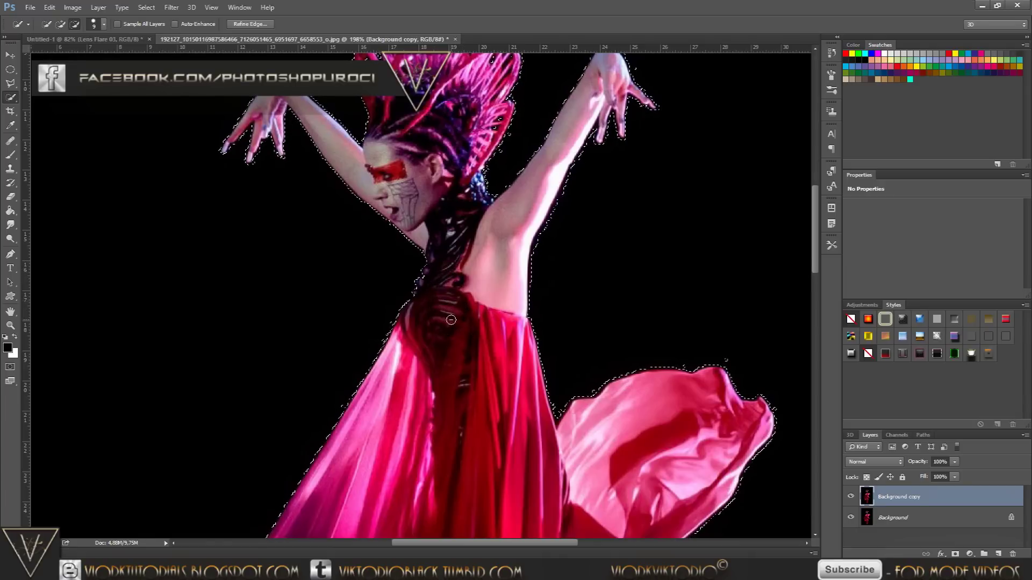
Step: Add the dark fabric and lower-left dress edges to the selection
scroll(451, 319, down, 3)
scroll(451, 319, down, 2)
scroll(451, 320, down, 4)
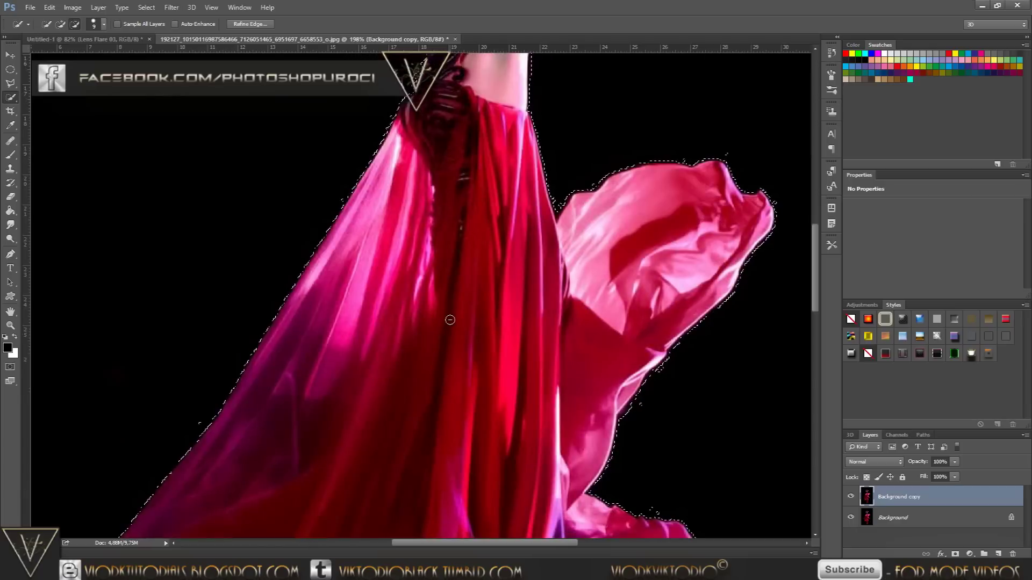
scroll(450, 320, down, 2)
scroll(449, 320, down, 3)
scroll(449, 319, down, 2)
scroll(449, 320, down, 2)
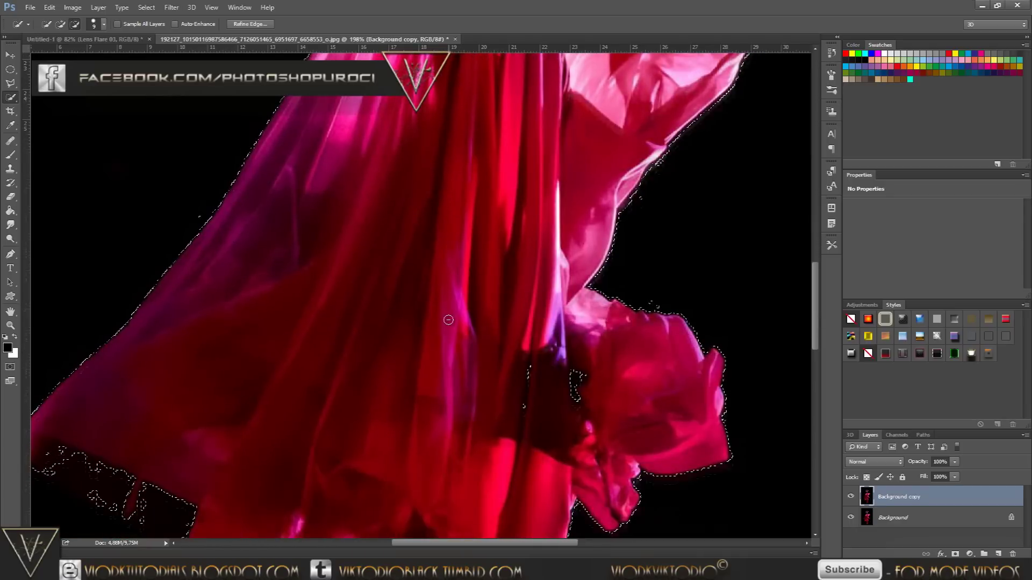
scroll(448, 319, down, 1)
scroll(449, 320, down, 2)
scroll(572, 299, down, 1)
scroll(570, 279, down, 1)
drag(566, 257, 560, 292)
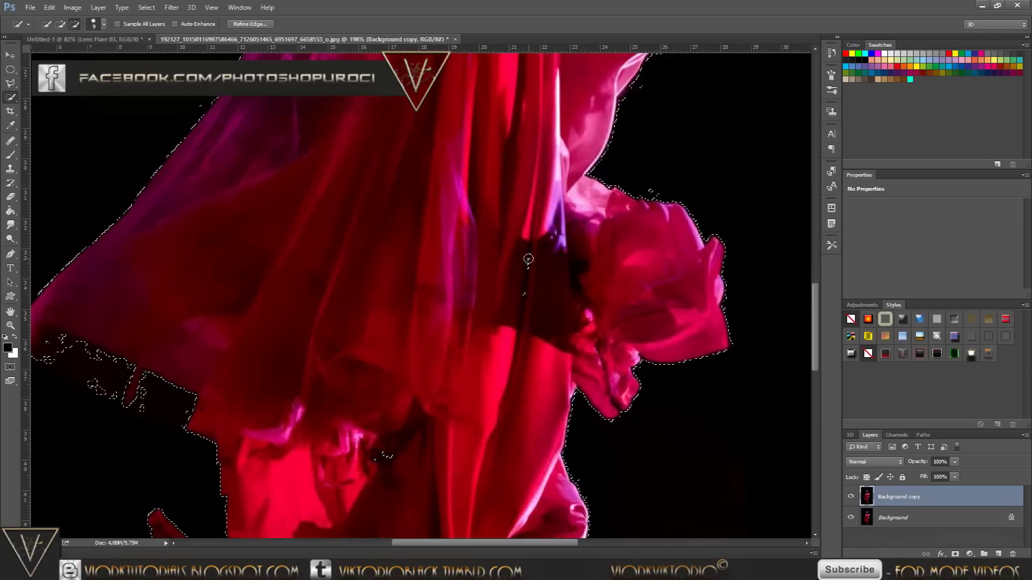
mouse_move(83, 343)
mouse_down()
mouse_move(198, 402)
mouse_move(56, 345)
mouse_move(130, 378)
mouse_up()
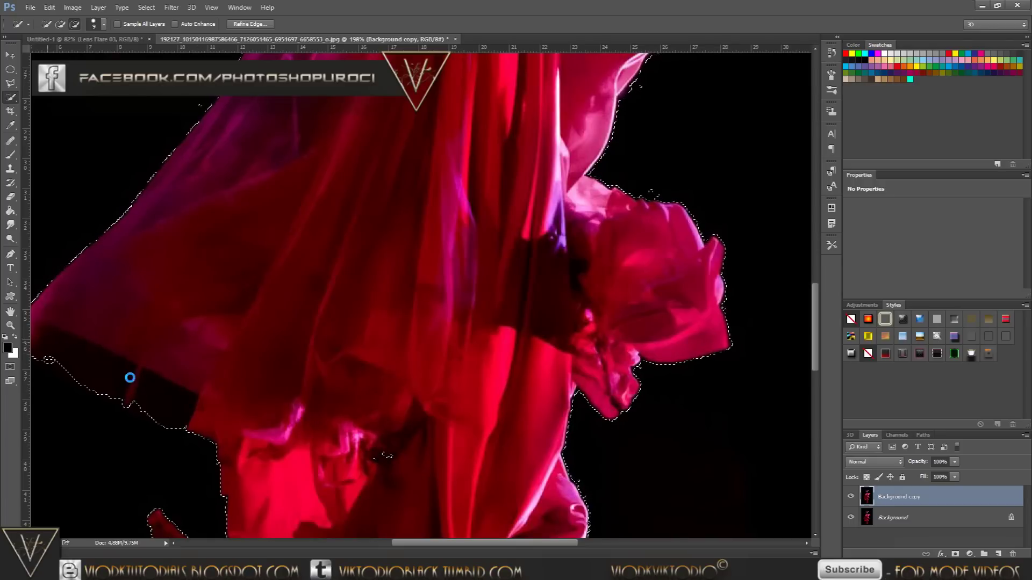
drag(61, 356, 41, 350)
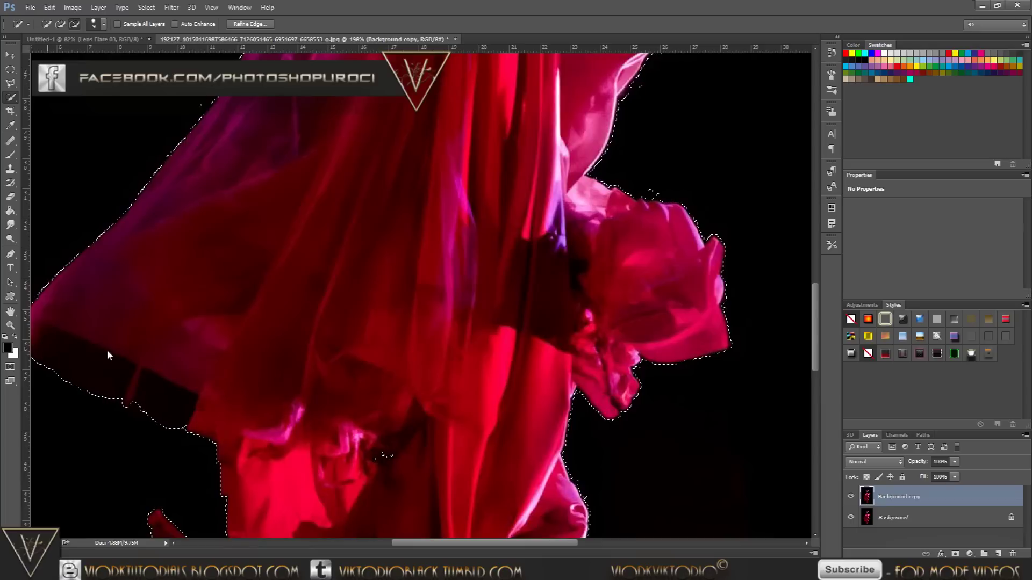
Step: Tidy the lower dress outline and switch the Quick Selection back to Add to selection
scroll(111, 347, down, 1)
scroll(111, 348, down, 2)
scroll(110, 348, down, 2)
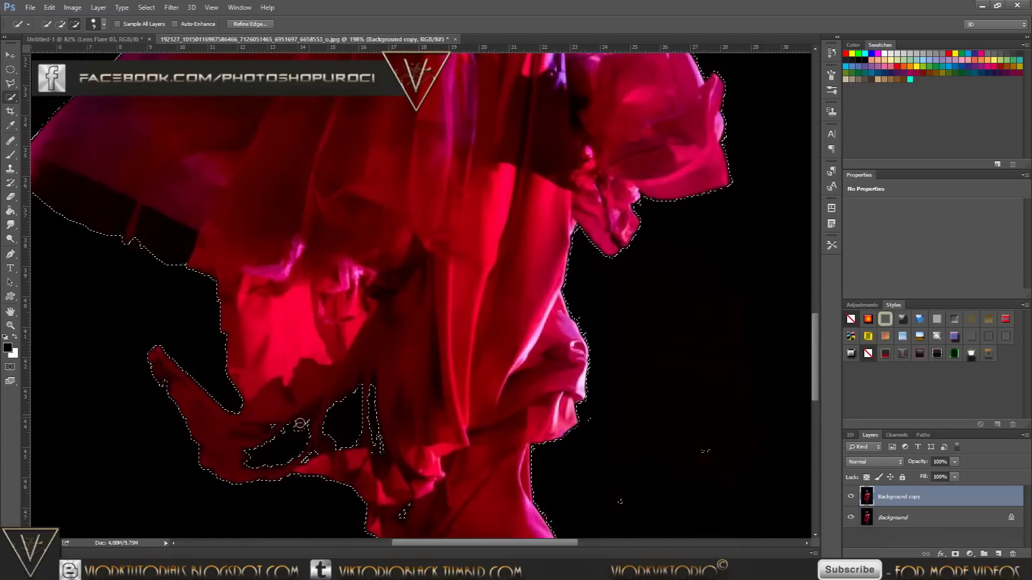
drag(250, 451, 338, 435)
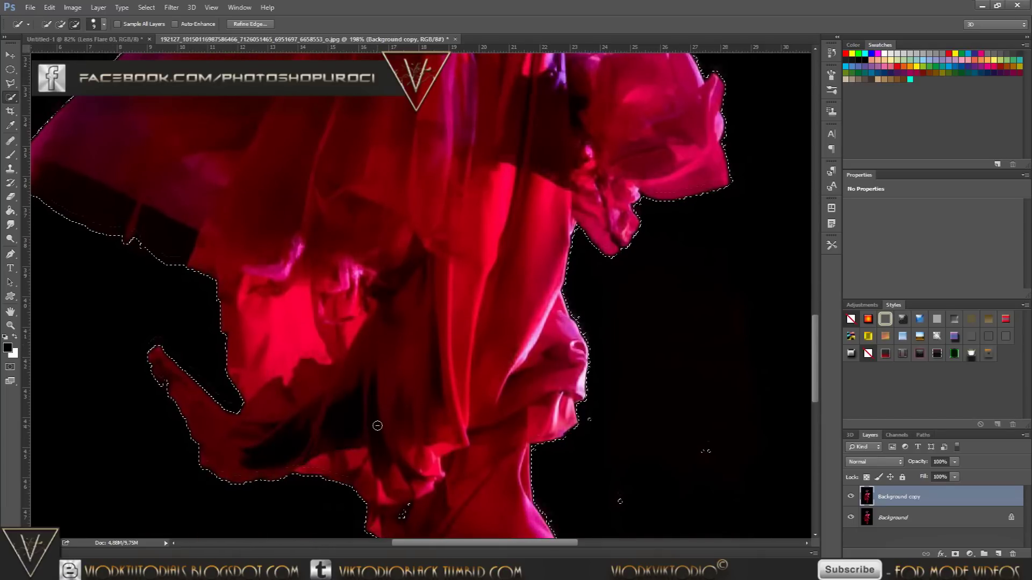
scroll(377, 423, down, 2)
scroll(377, 423, down, 2)
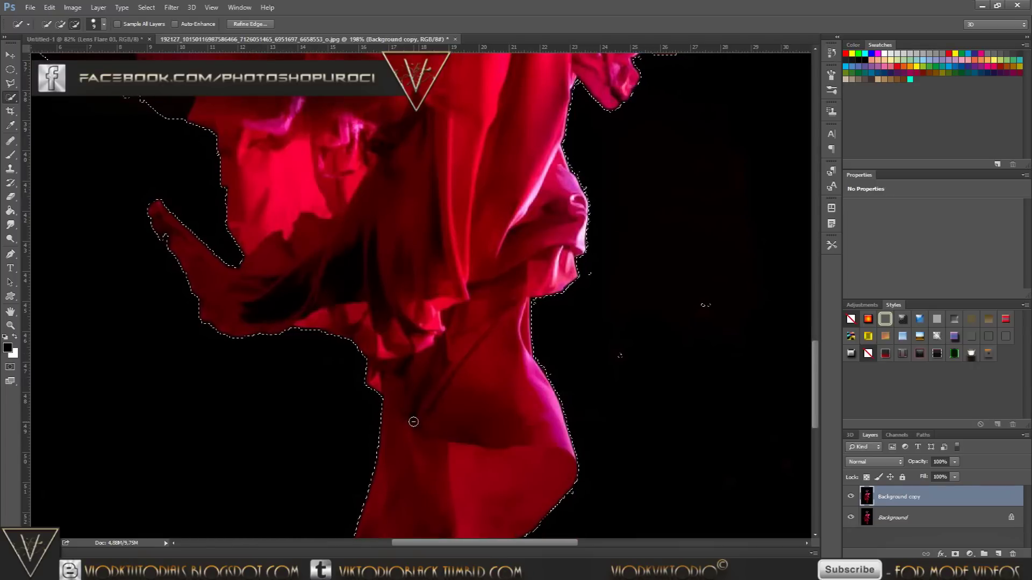
key(alt)
click(60, 24)
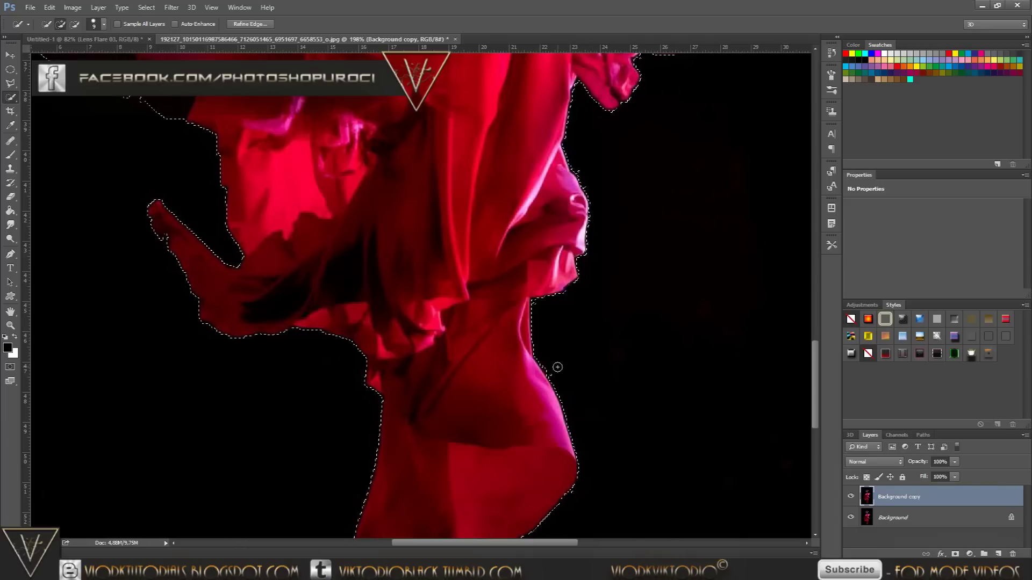
scroll(565, 368, down, 3)
scroll(565, 368, down, 3)
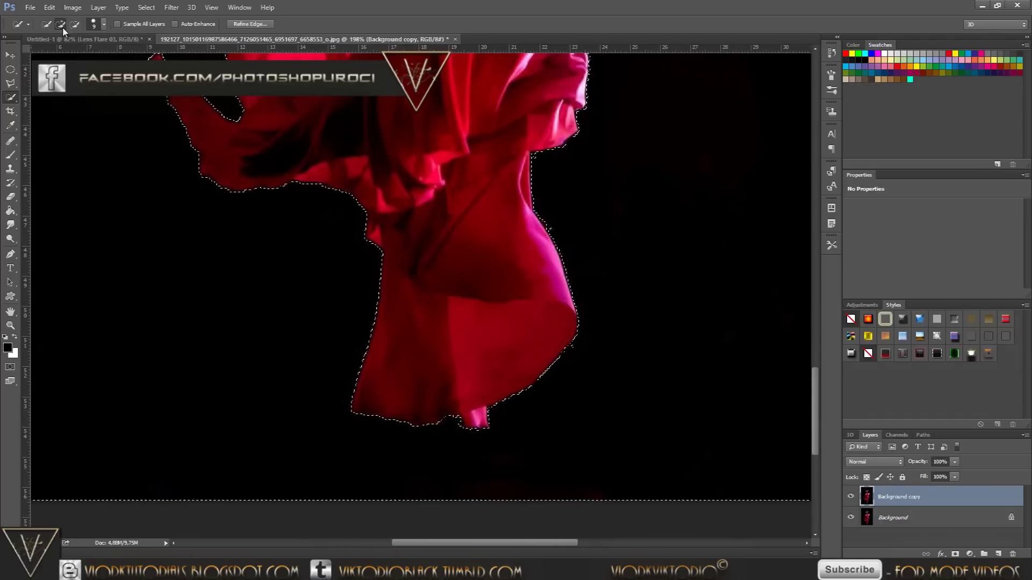
click(256, 27)
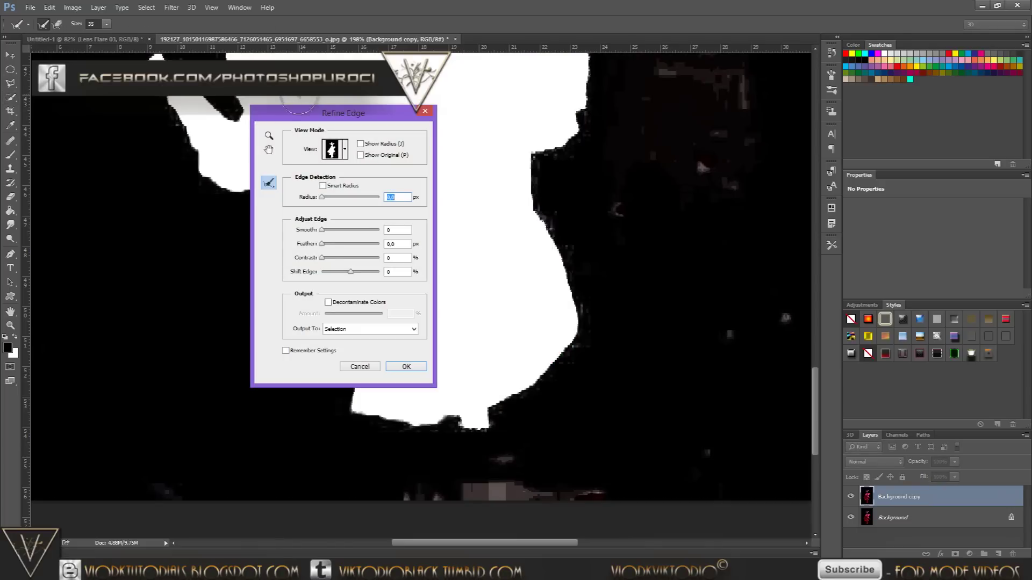
Step: In Refine Edge, set Smart Radius to 3.5 px and preview in Overlay view
drag(300, 117, 608, 136)
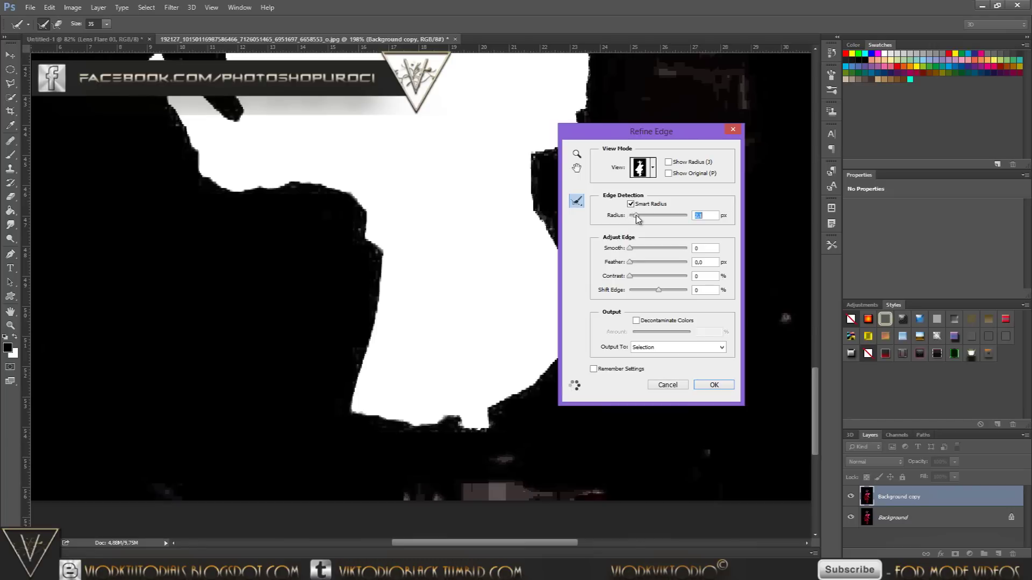
drag(814, 379, 815, 269)
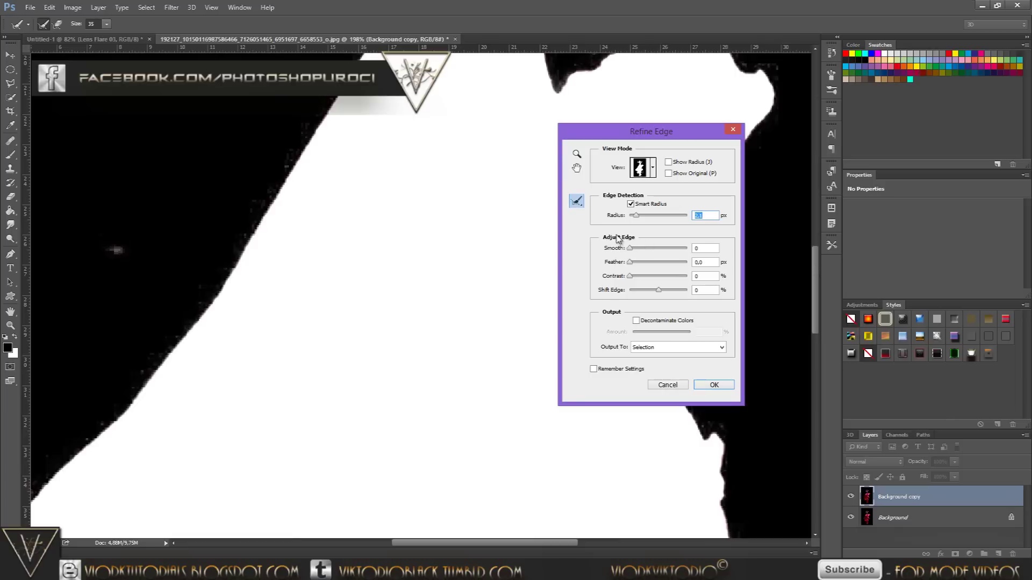
click(640, 214)
click(653, 170)
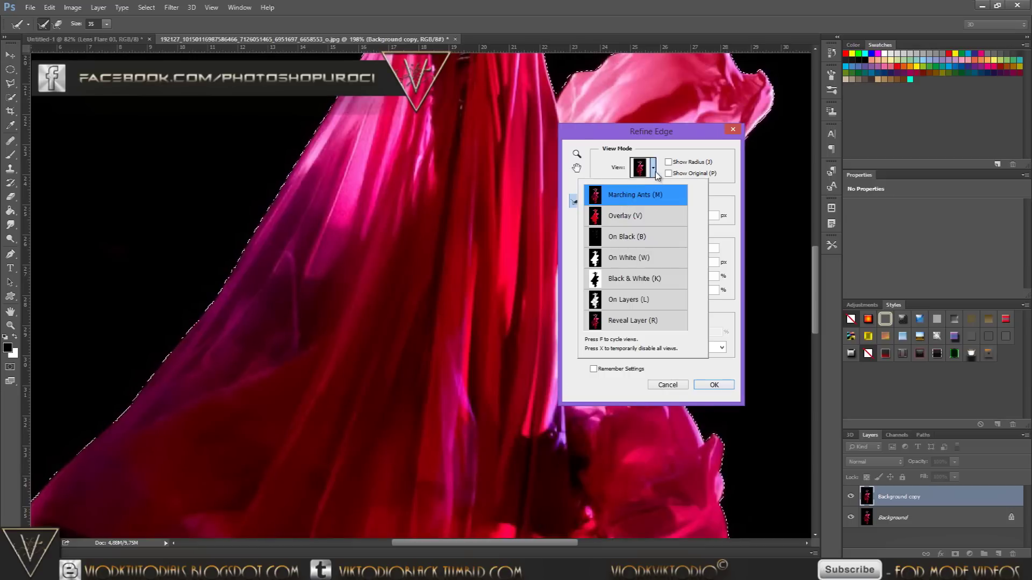
click(653, 183)
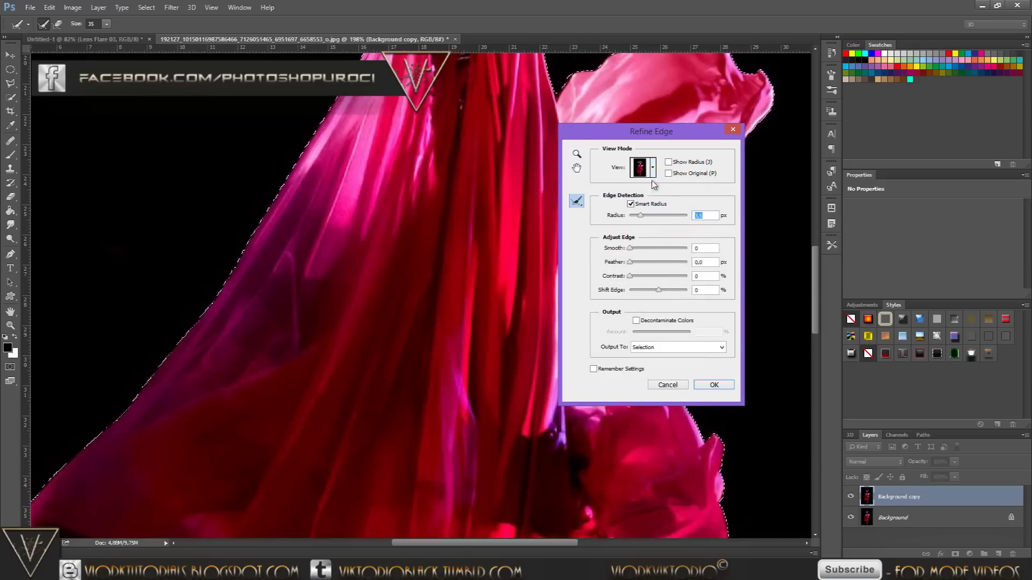
click(653, 169)
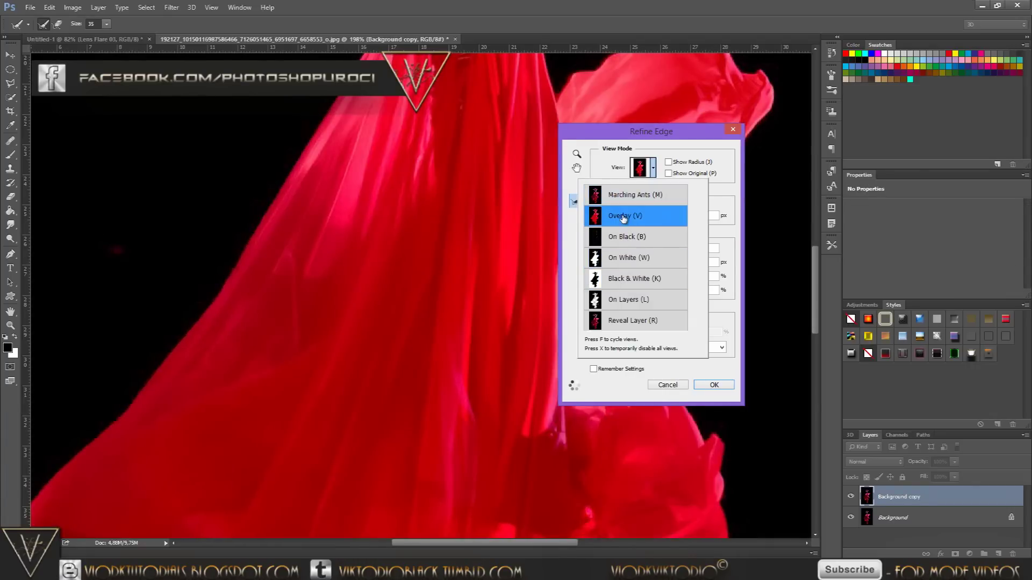
Step: Set Smooth to 6 and apply the refined edge
scroll(464, 221, down, 1)
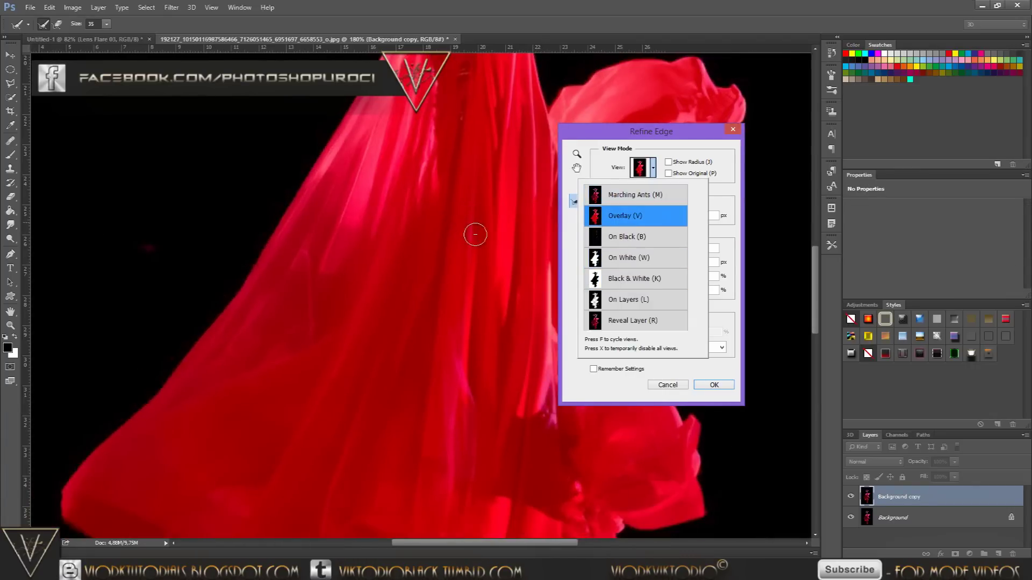
scroll(467, 225, down, 1)
scroll(463, 222, down, 1)
scroll(464, 223, down, 1)
scroll(464, 222, down, 1)
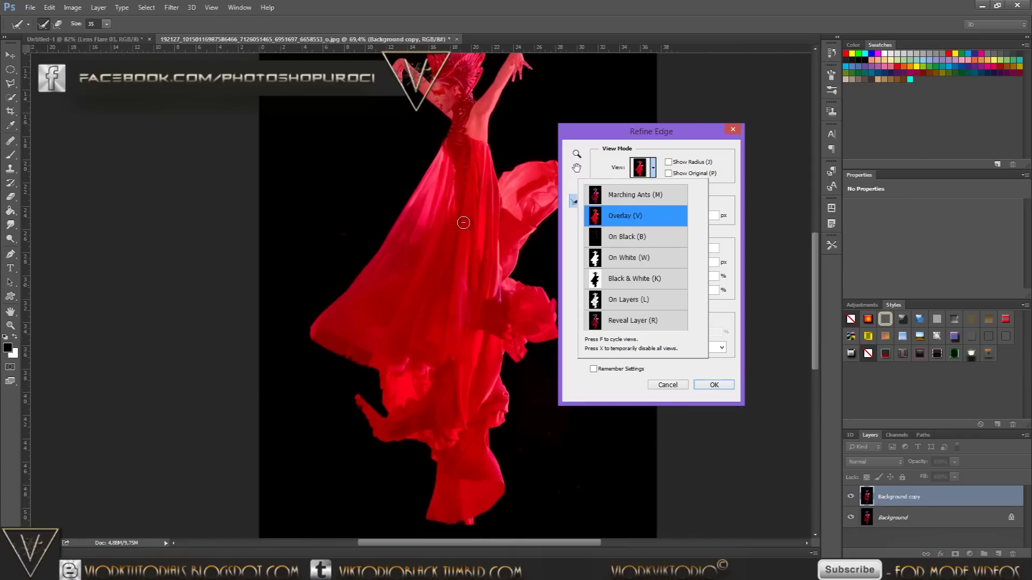
scroll(463, 223, down, 1)
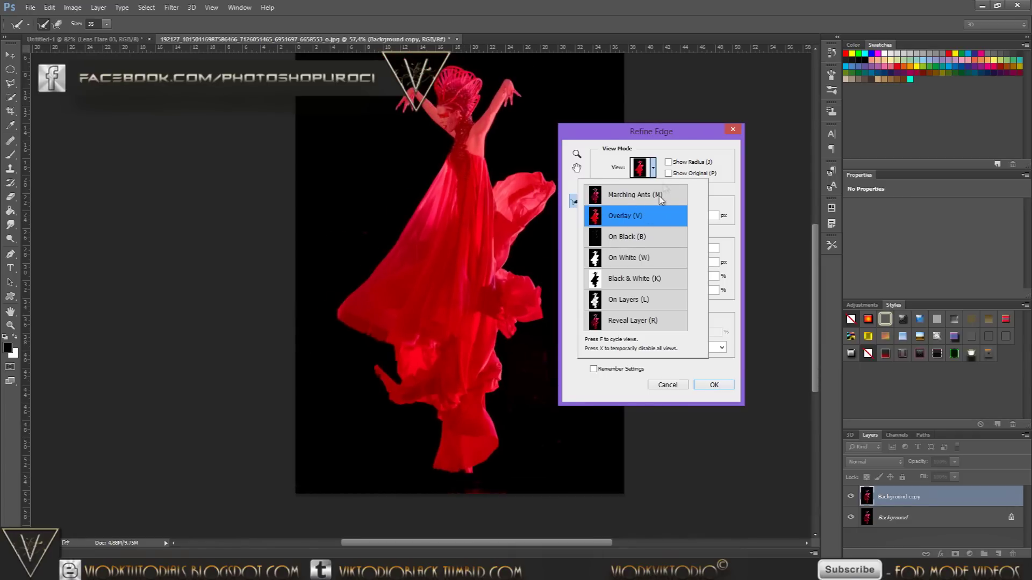
click(663, 156)
click(631, 248)
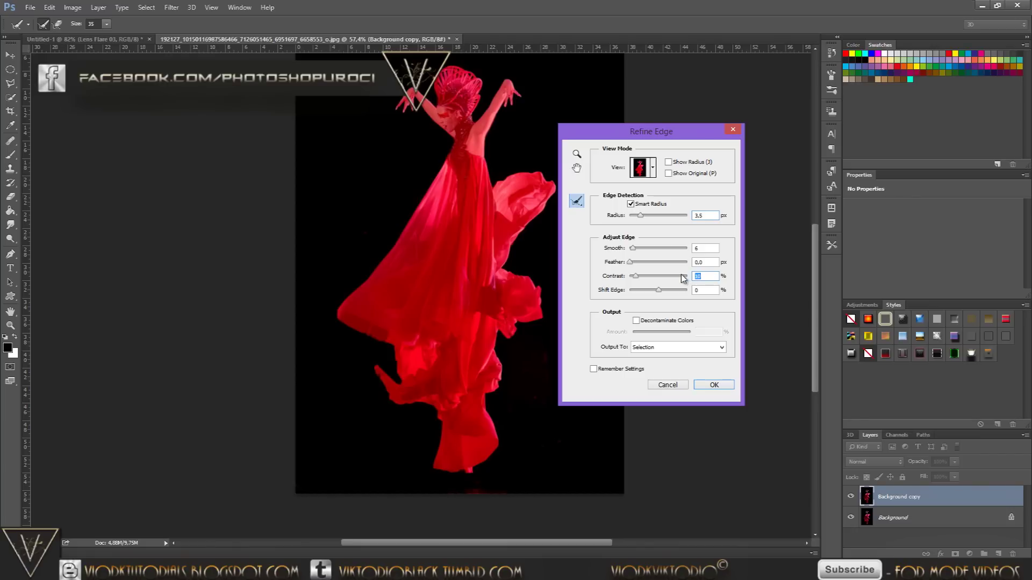
click(709, 385)
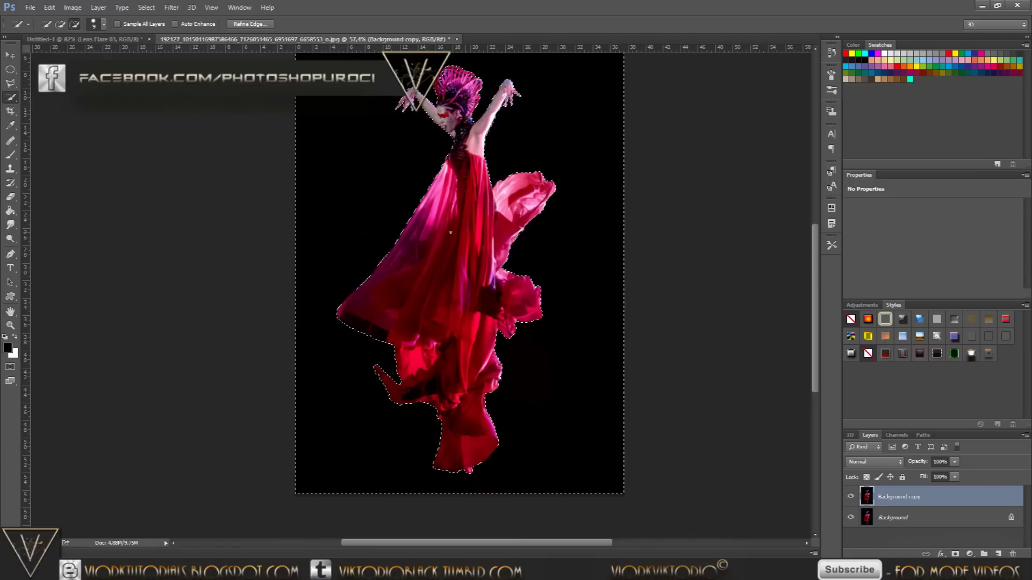
Step: Invert the selection and drag the dancer onto the Untitled-1 composite as Layer 1
right_click(452, 234)
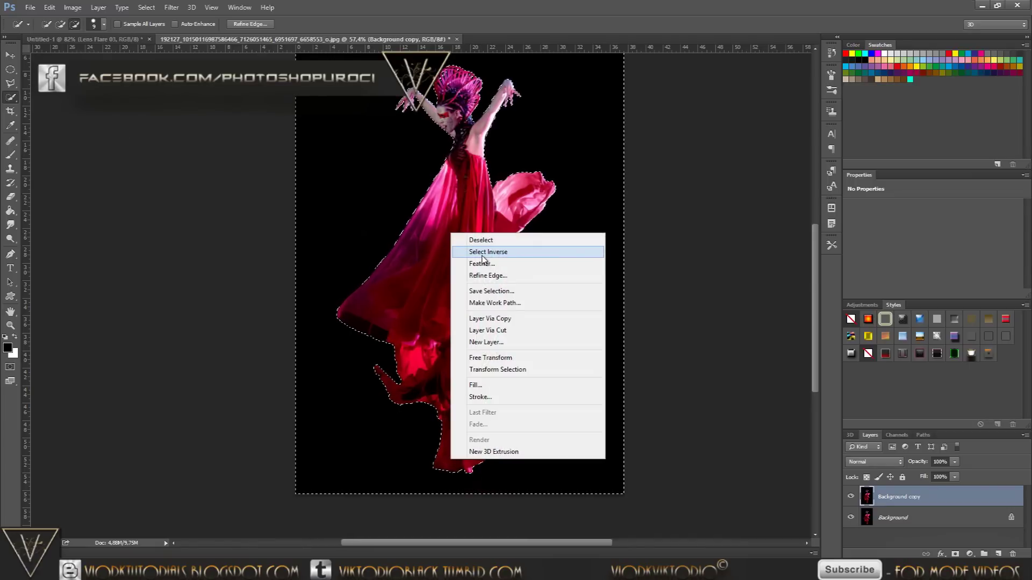
click(482, 255)
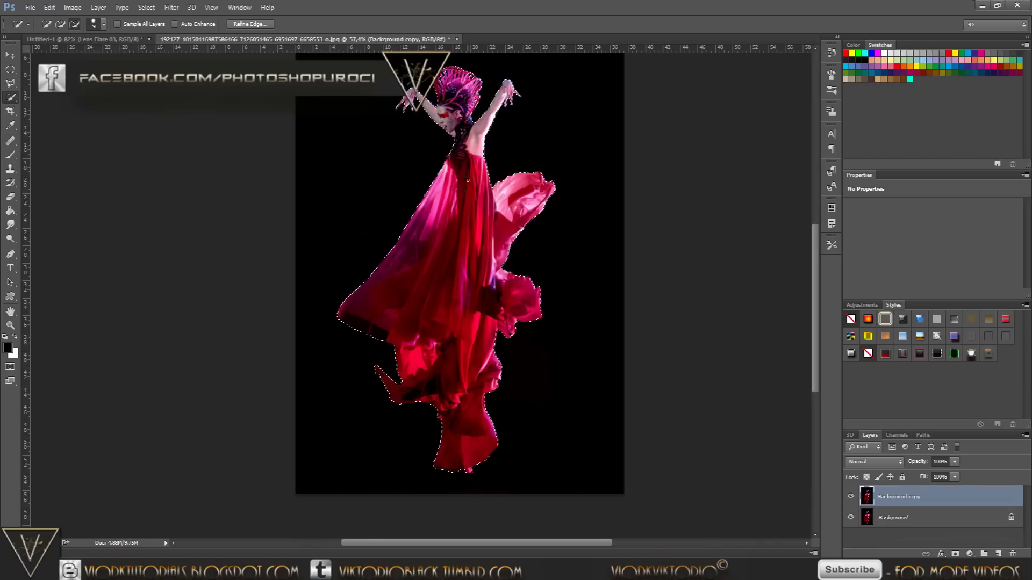
scroll(468, 180, up, 2)
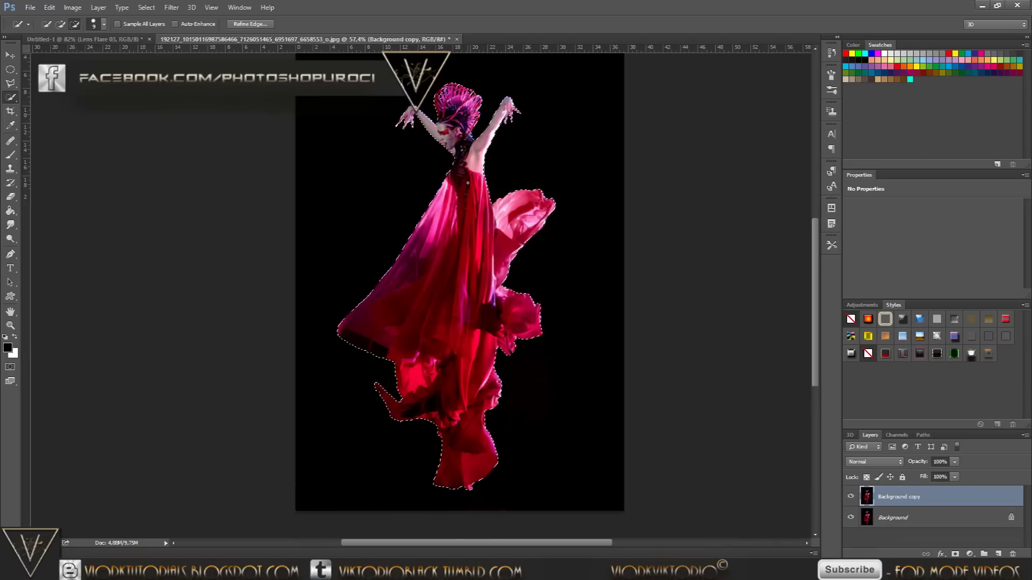
click(12, 58)
mouse_move(449, 267)
mouse_down()
mouse_move(324, 173)
mouse_move(513, 349)
mouse_up()
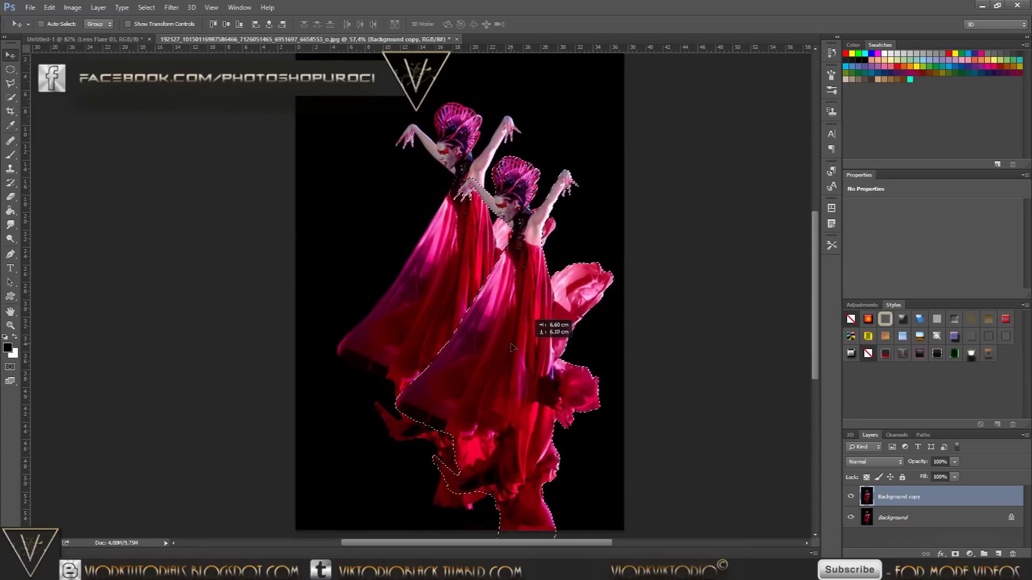
drag(514, 349, 117, 34)
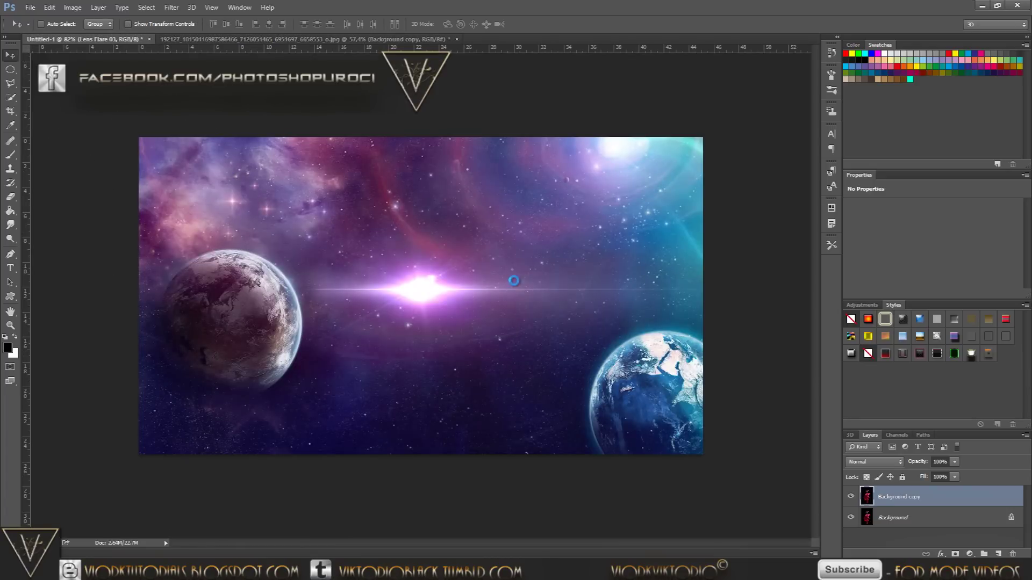
drag(115, 37, 691, 285)
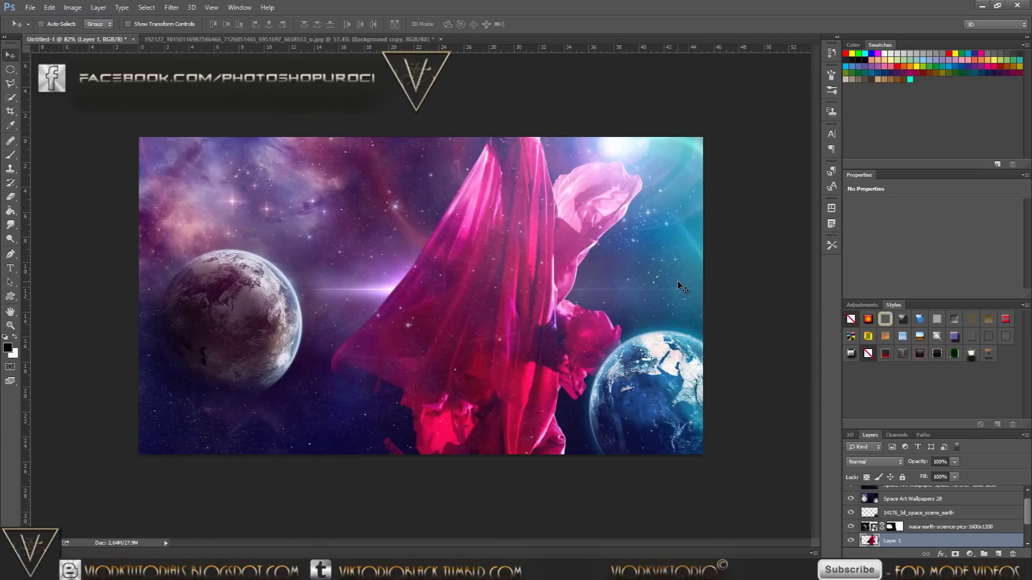
Step: Scale the dancer layer to about 53% and position her between the two planets
key(ctrl+t)
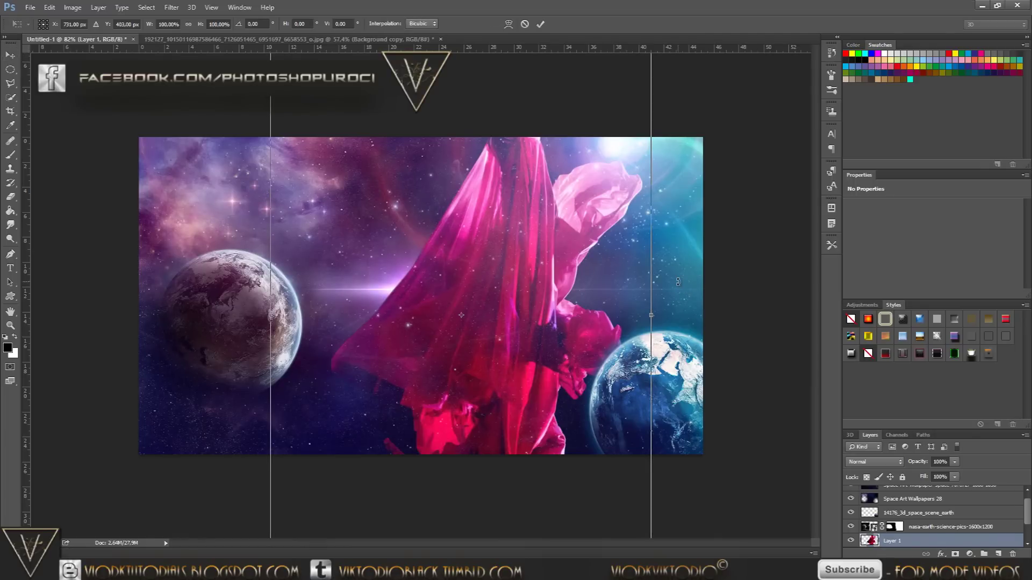
key(ctrl+minus)
key(ctrl+minus)
key(ctrl+minus)
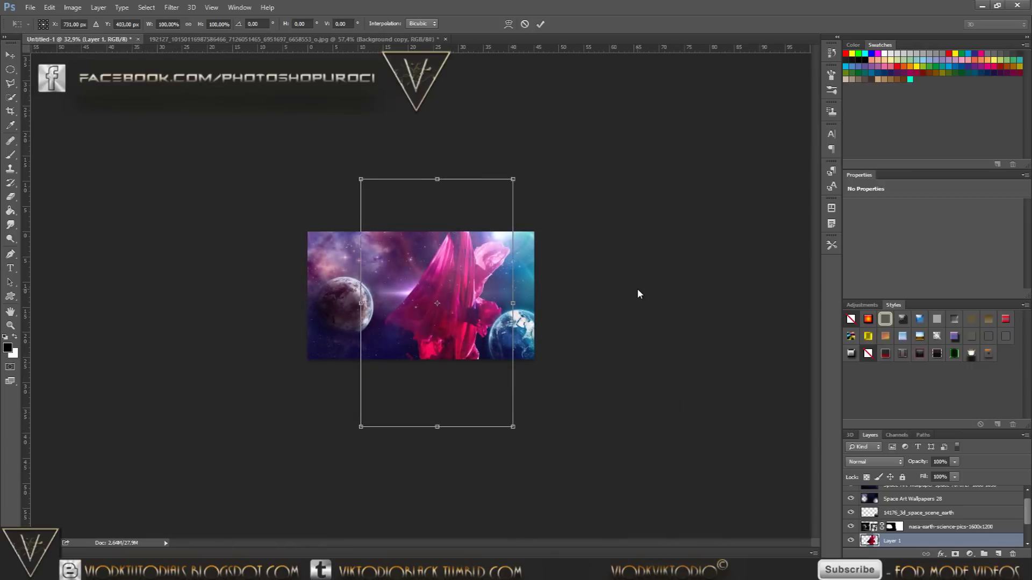
drag(514, 176, 448, 285)
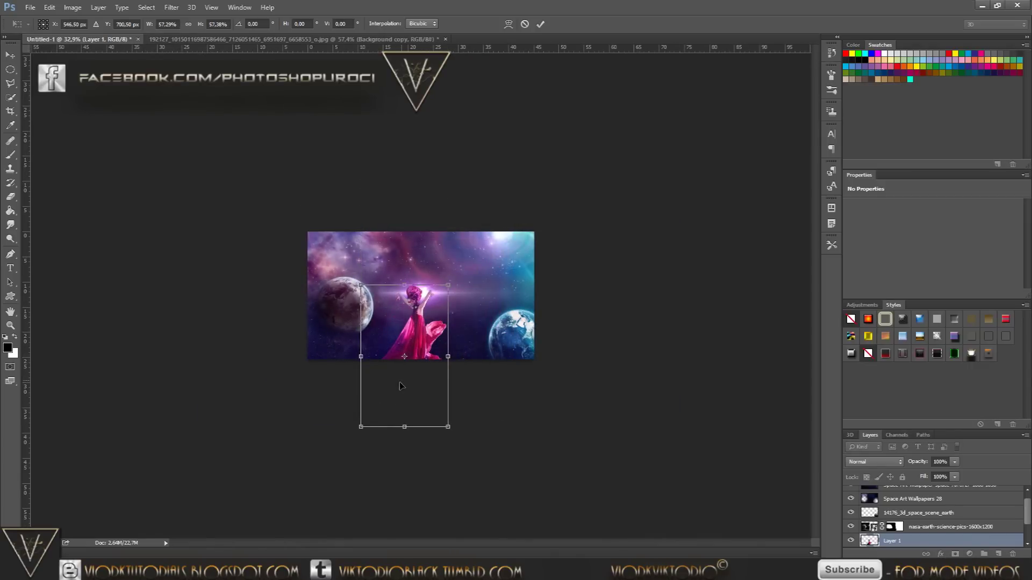
drag(355, 433, 361, 424)
mouse_move(440, 357)
mouse_down()
mouse_move(456, 322)
mouse_move(465, 330)
mouse_up()
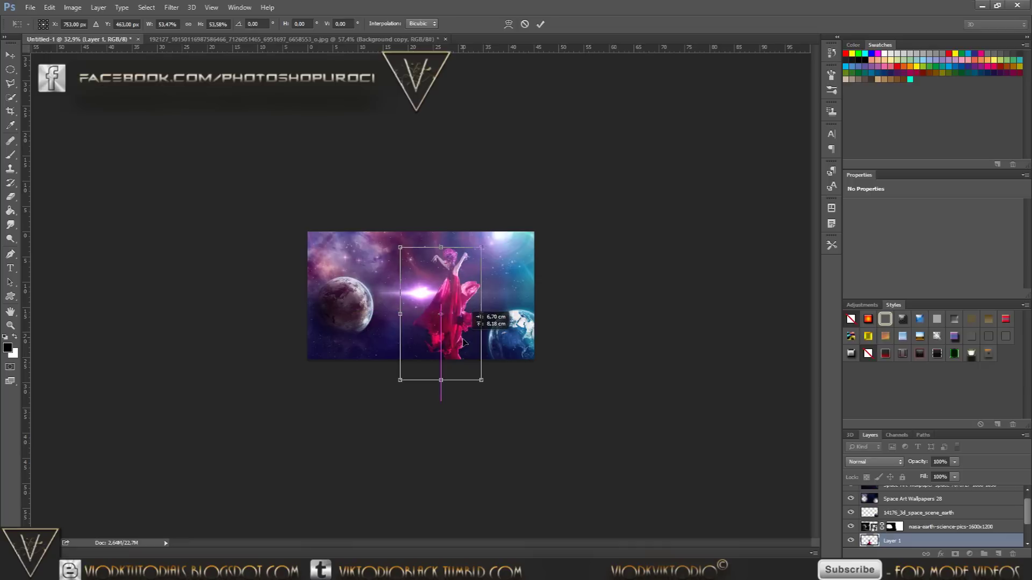
drag(464, 330, 465, 340)
mouse_move(400, 381)
mouse_down()
mouse_move(429, 334)
mouse_move(453, 347)
mouse_up()
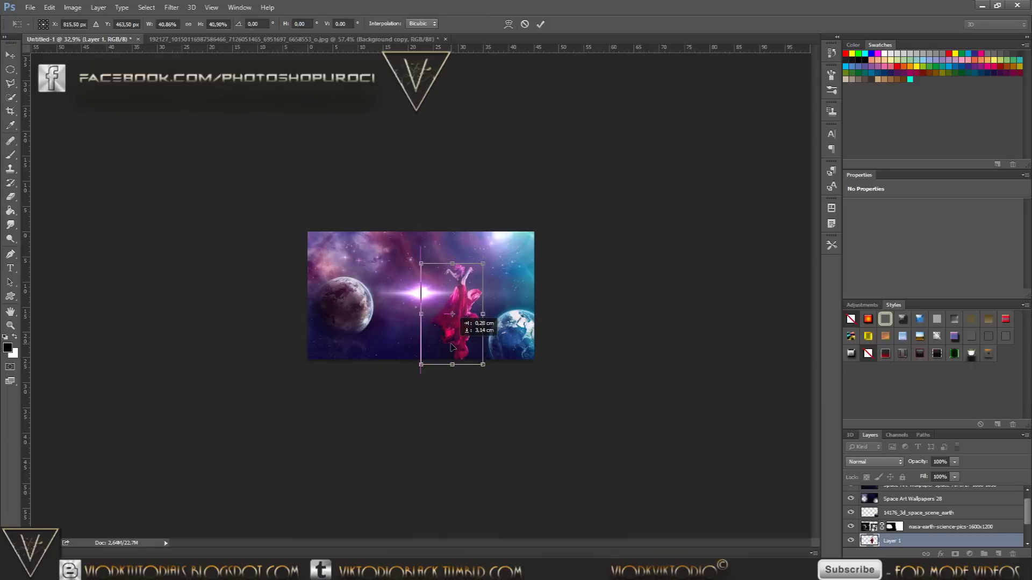
click(541, 24)
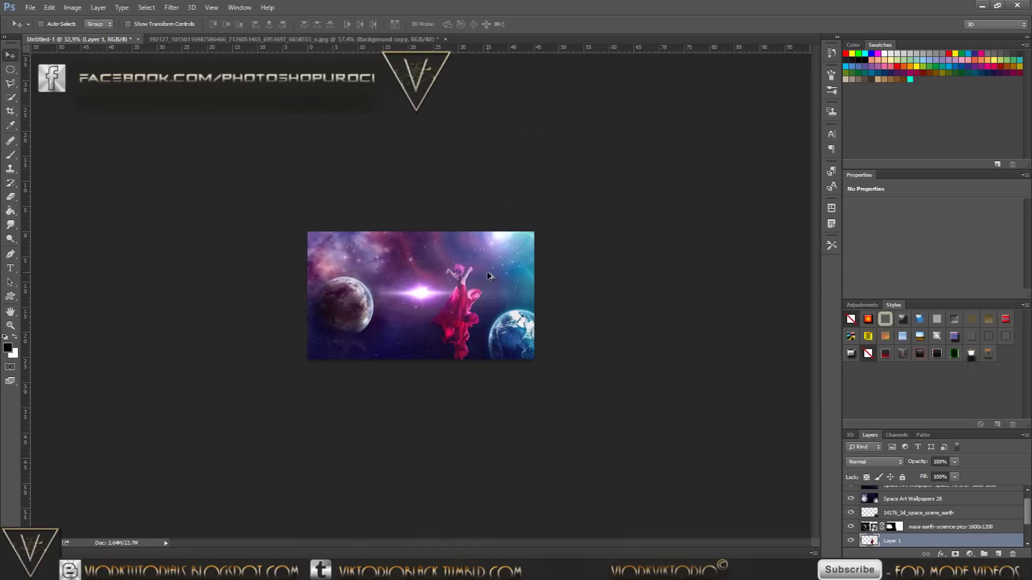
Step: Bring Layer 1 to the top of the layer stack so the dancer appears in front
scroll(486, 274, up, 3)
scroll(485, 278, up, 2)
scroll(485, 277, up, 2)
scroll(485, 278, down, 1)
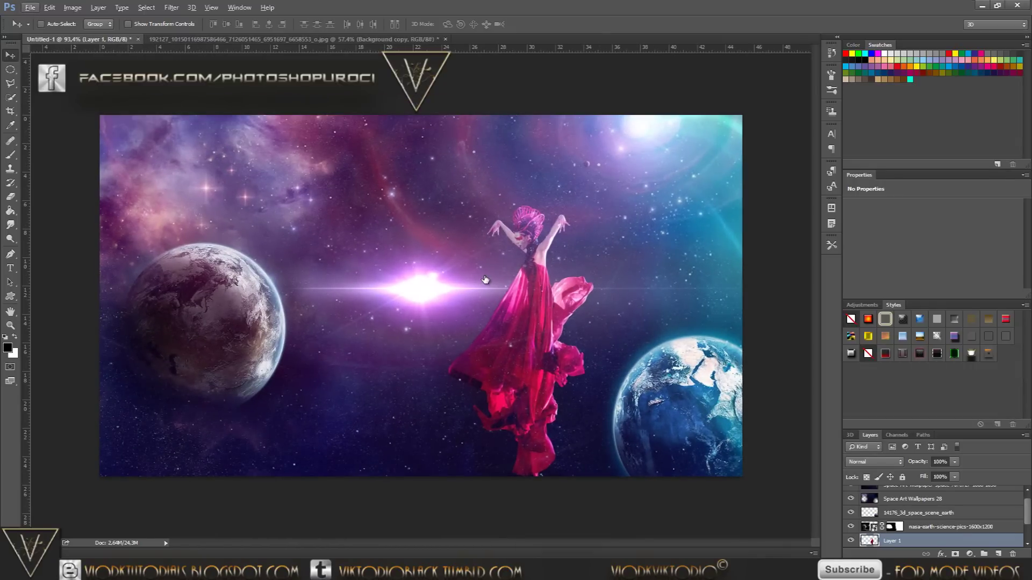
key(ctrl+bracketright)
key(ctrl+bracketright)
key(ctrl+bracketright)
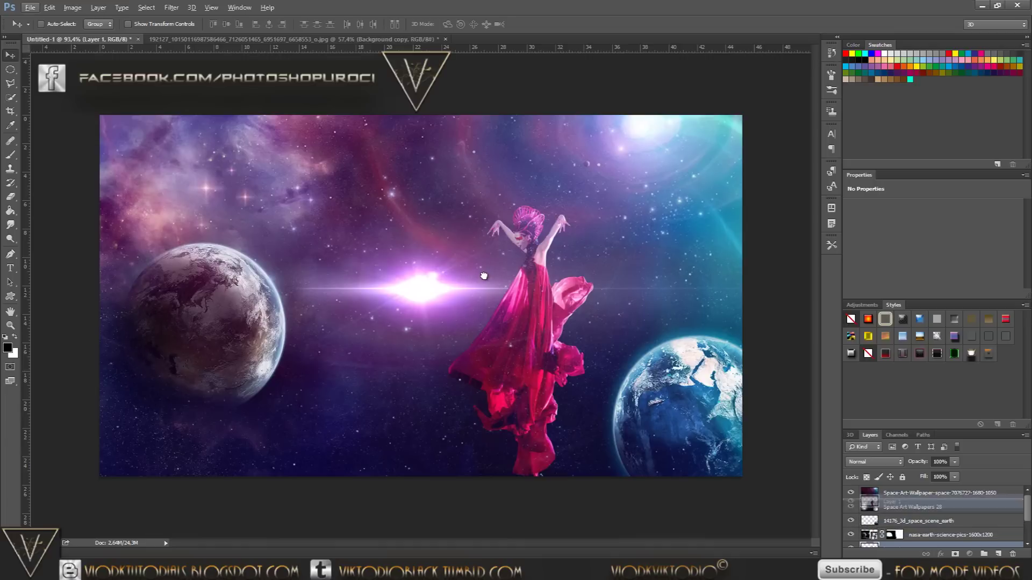
key(ctrl+bracketright)
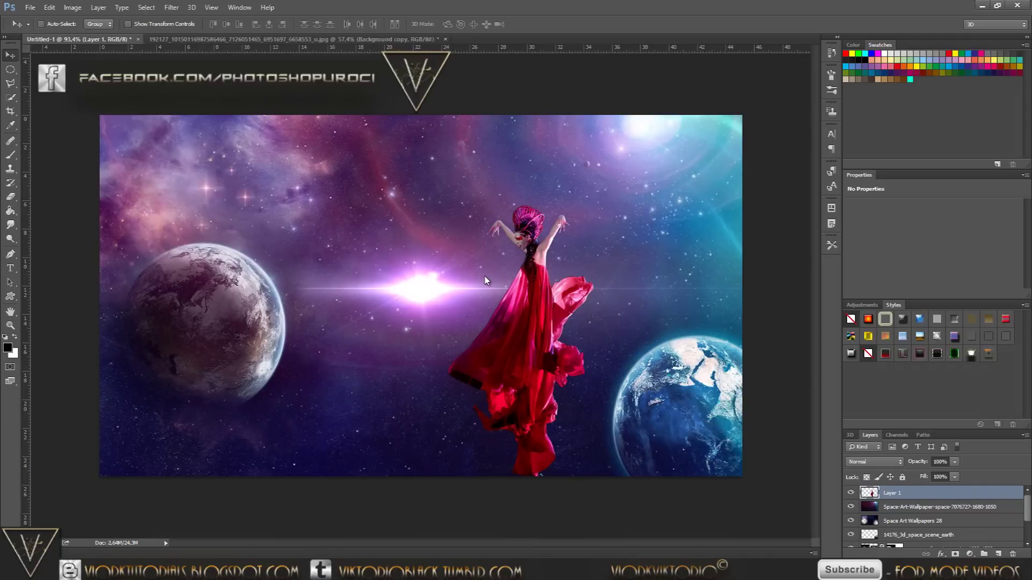
key(alt+Tab)
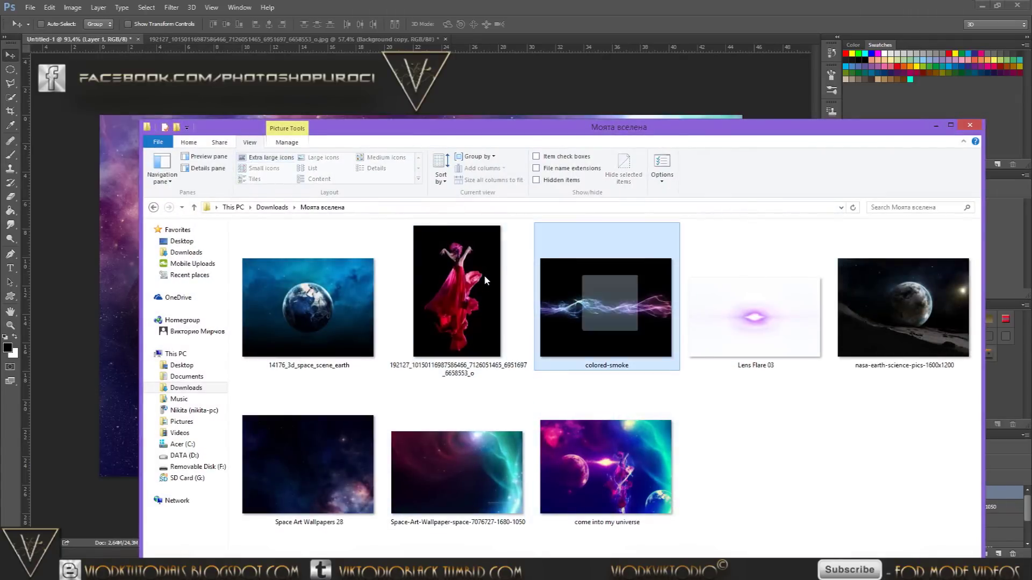
Step: Rotate the colored smoke to -90°, move it onto the dancer, and enlarge it to about 158%
key(alt+Tab)
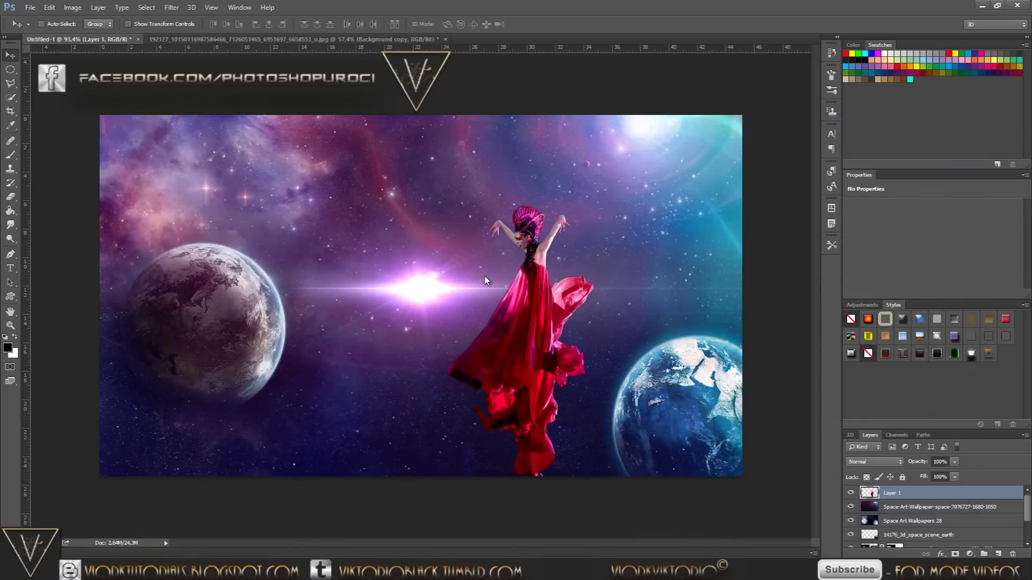
drag(485, 276, 485, 275)
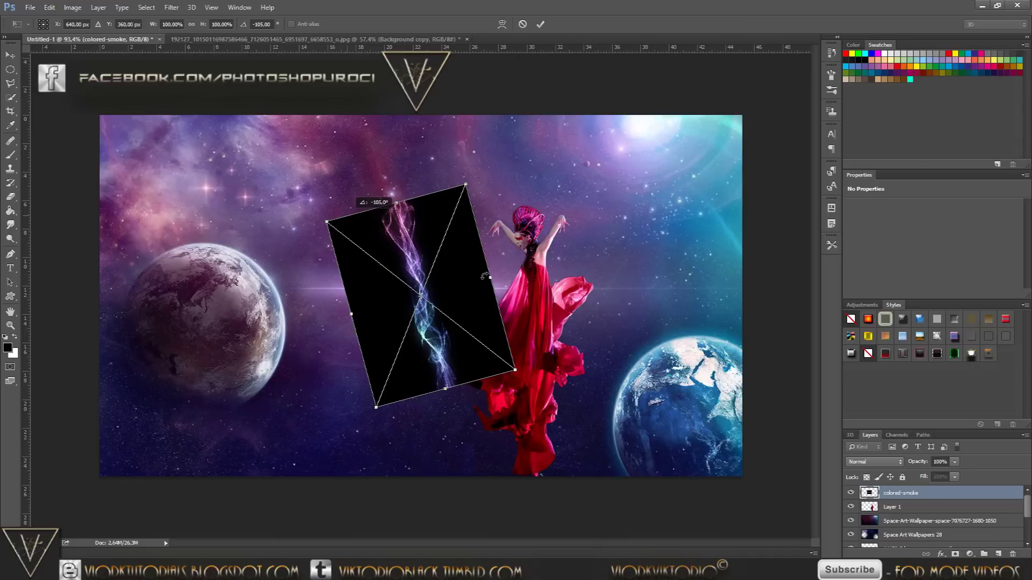
drag(484, 276, 485, 278)
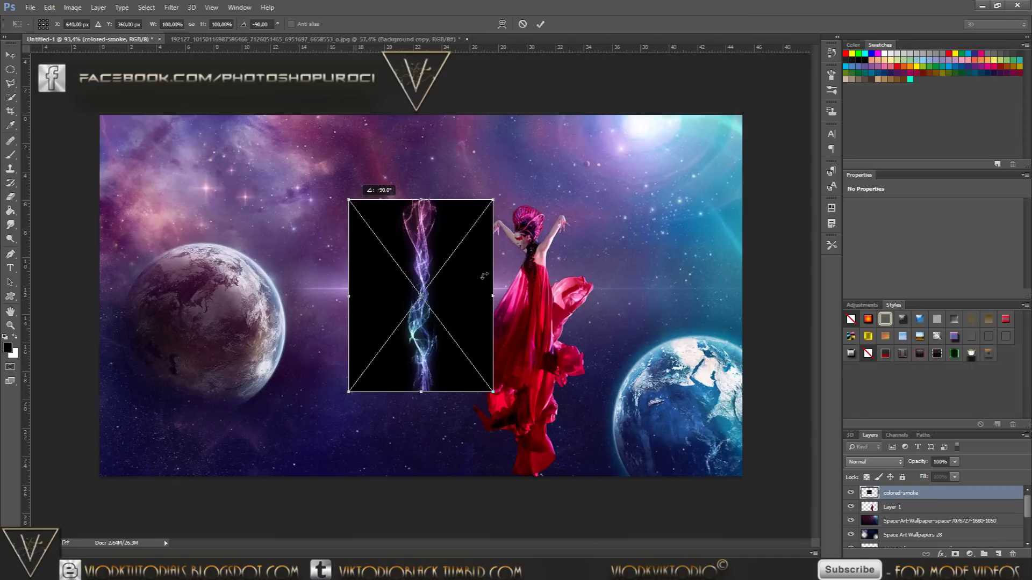
drag(414, 227, 485, 276)
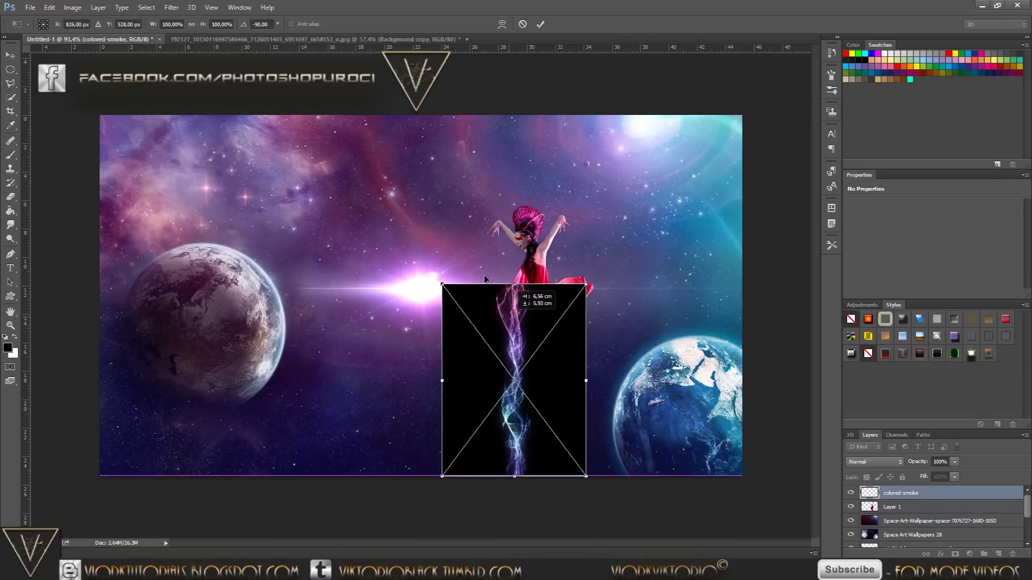
drag(586, 284, 648, 201)
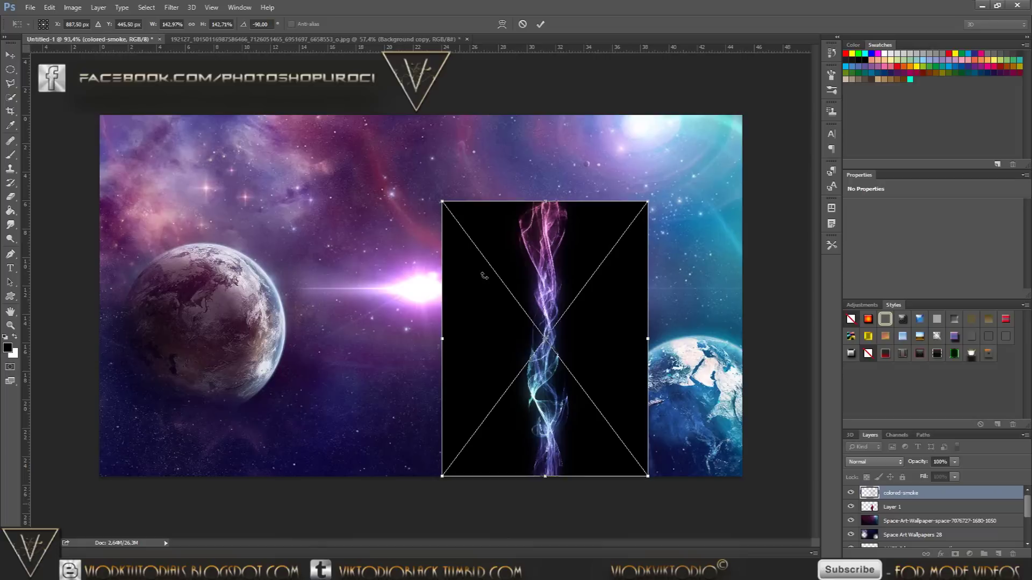
drag(441, 477, 420, 506)
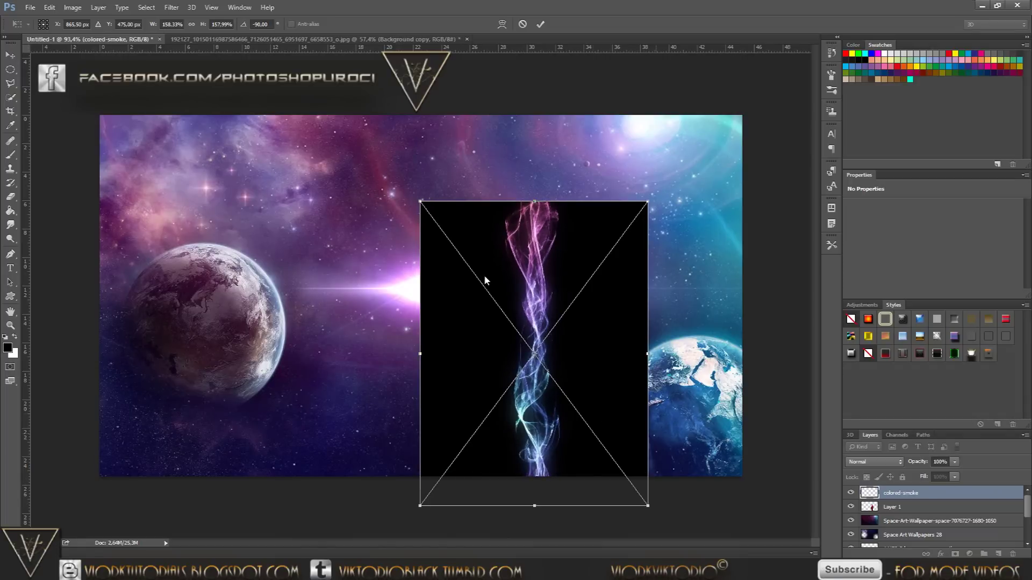
Step: Set the colored-smoke layer's blend mode to Screen
click(875, 462)
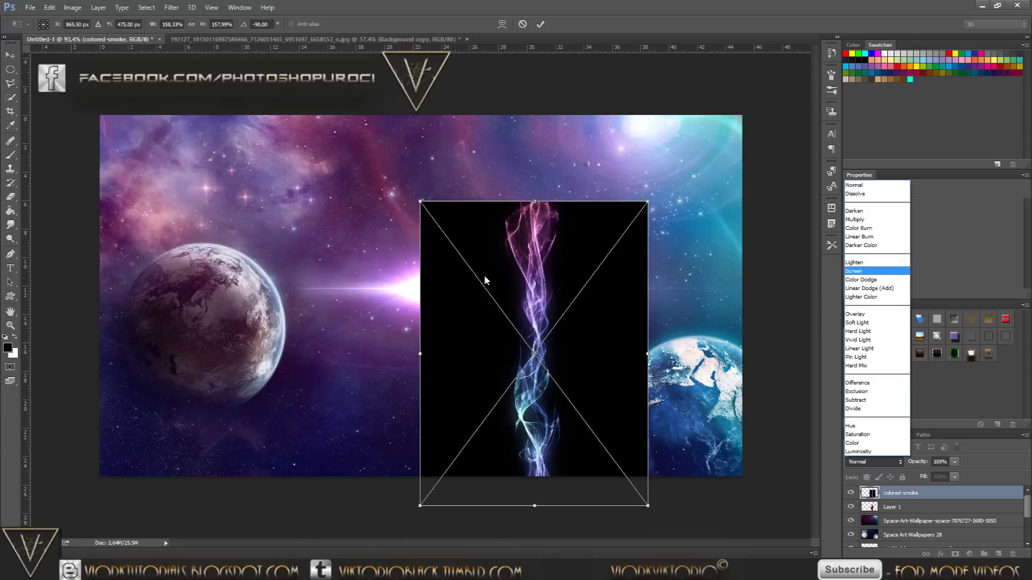
key(Return)
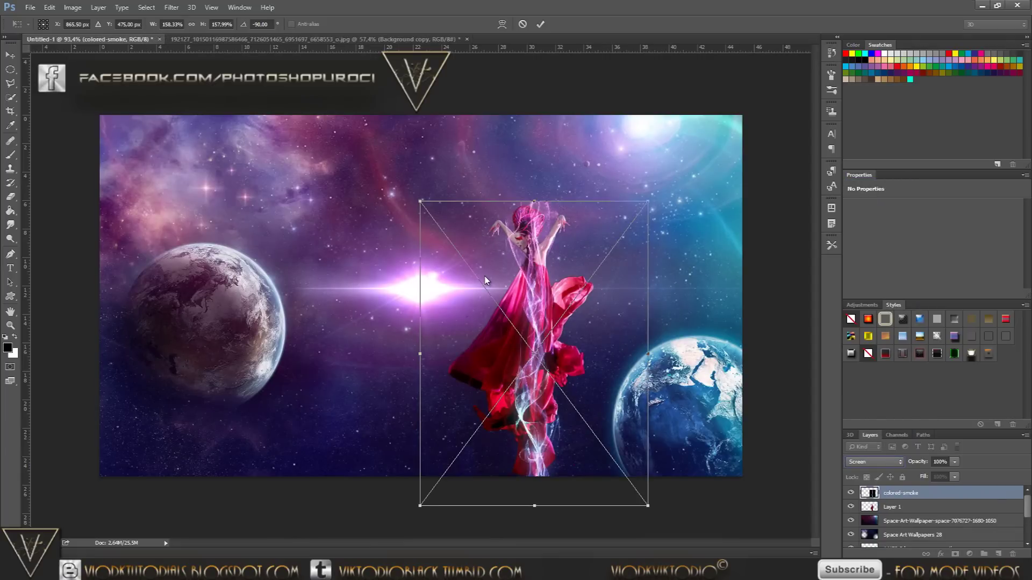
key(Up)
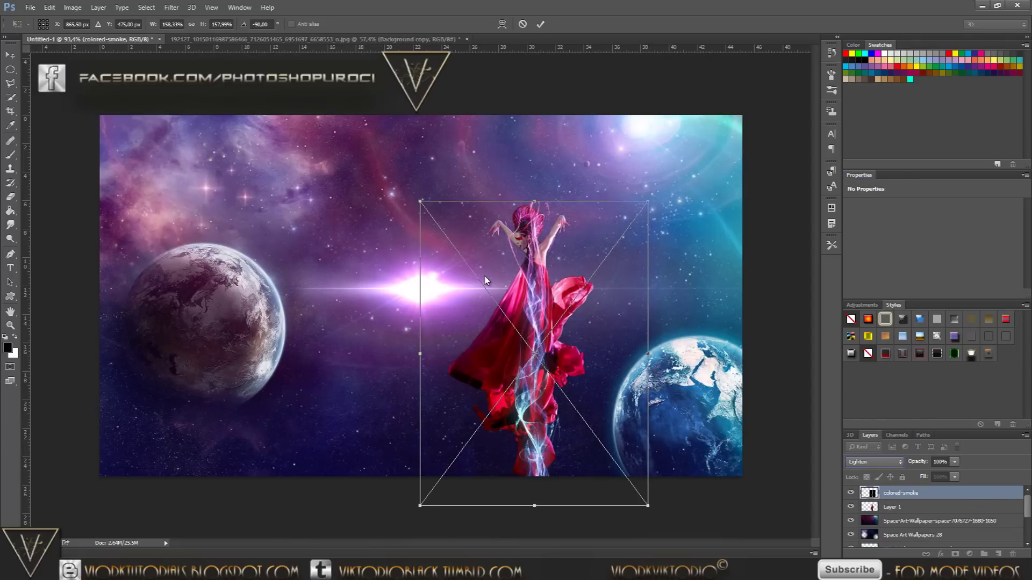
key(Up)
key(Down)
key(Down)
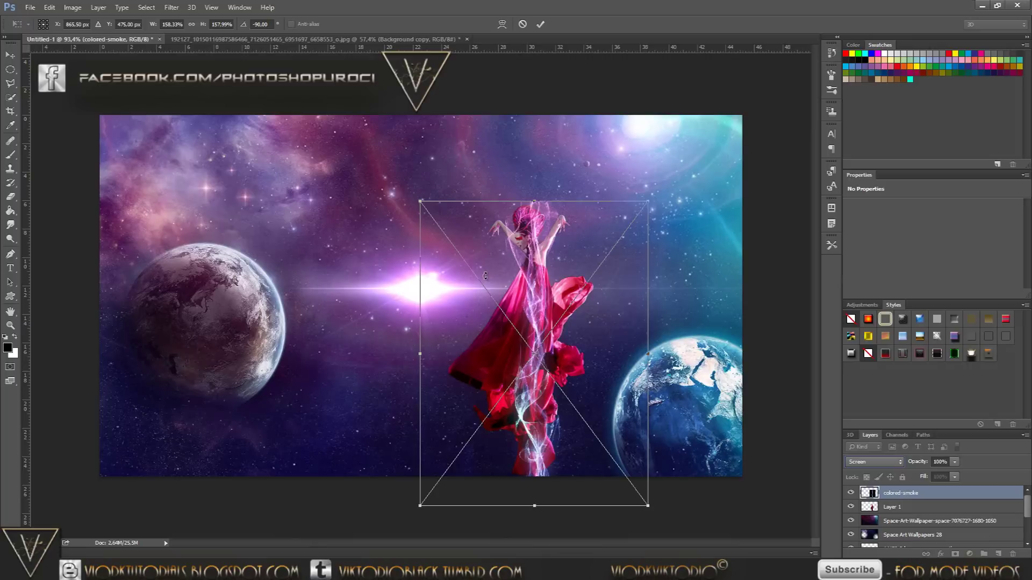
Step: Stretch the smoke wider on both sides and nudge it into place over the dress
drag(419, 354, 324, 354)
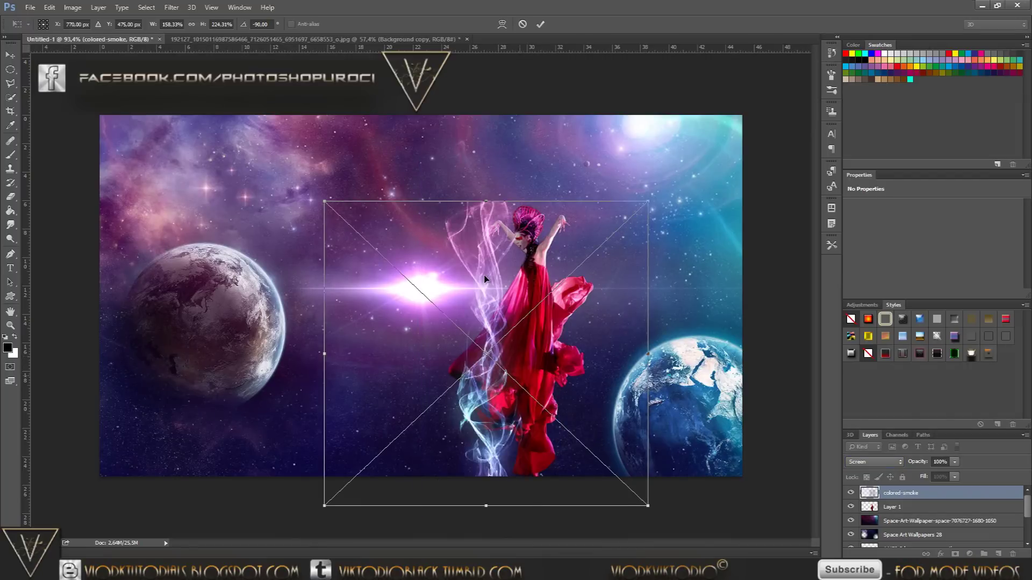
drag(647, 354, 697, 357)
drag(484, 275, 485, 279)
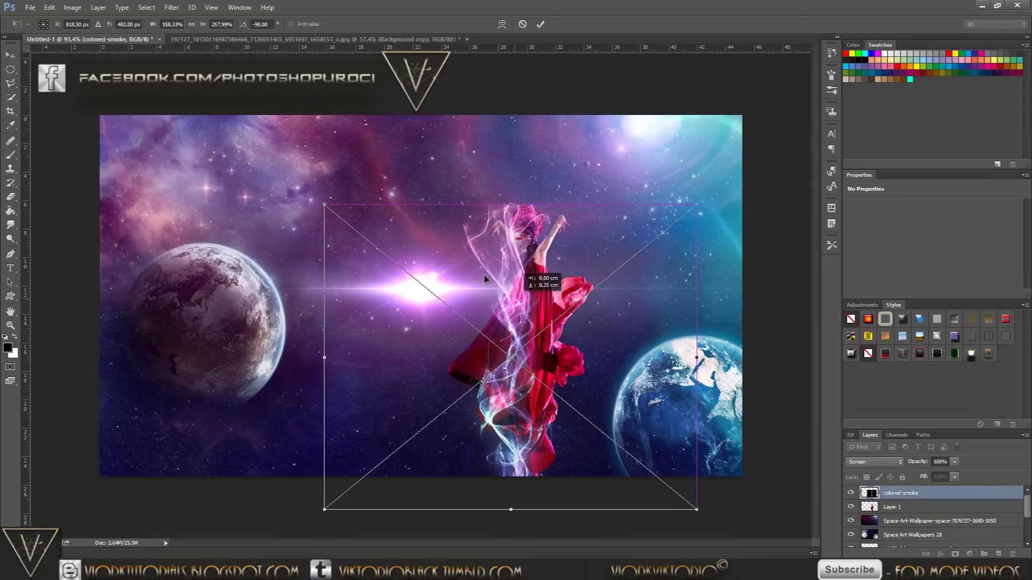
key(shift+Right)
key(shift+Right)
key(shift+Right)
key(shift+Right)
key(shift+Down)
key(Down)
key(Down)
key(Down)
key(Left)
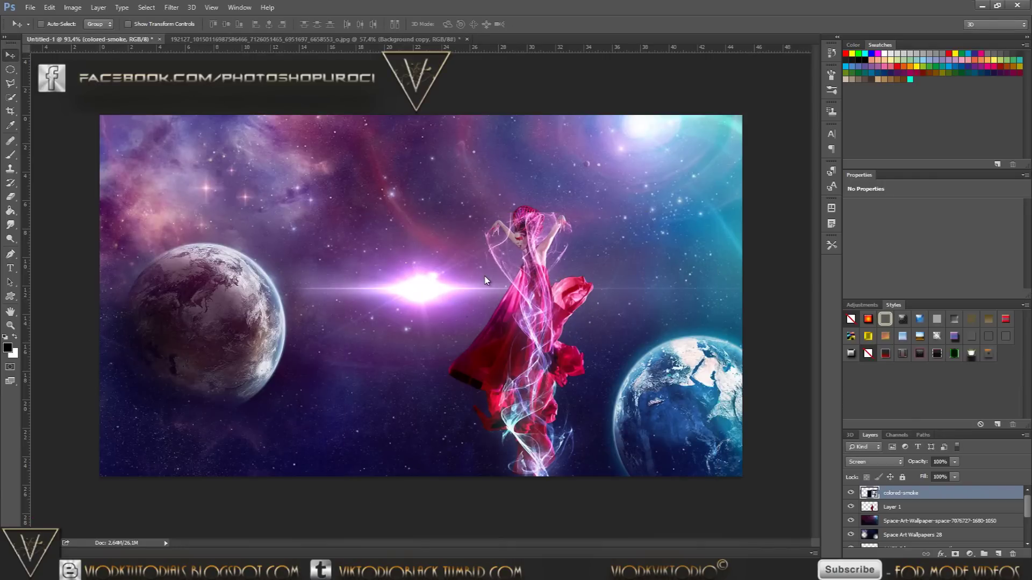
Step: Add a layer mask to colored-smoke and paint black over the head and arm with a 250 px brush
click(955, 554)
key(b)
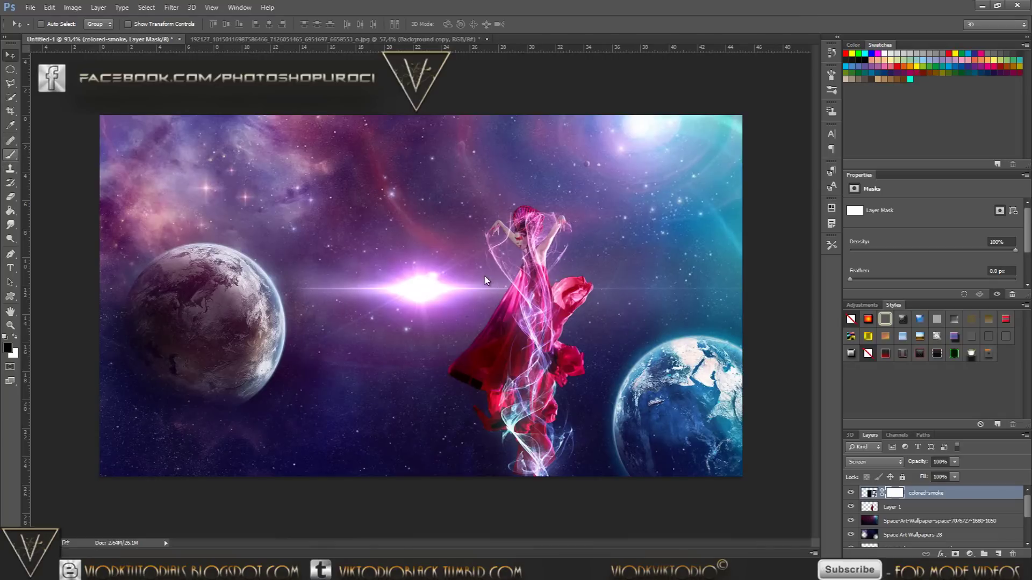
key(bracketright)
key(bracketright)
key(bracketright)
drag(524, 239, 546, 223)
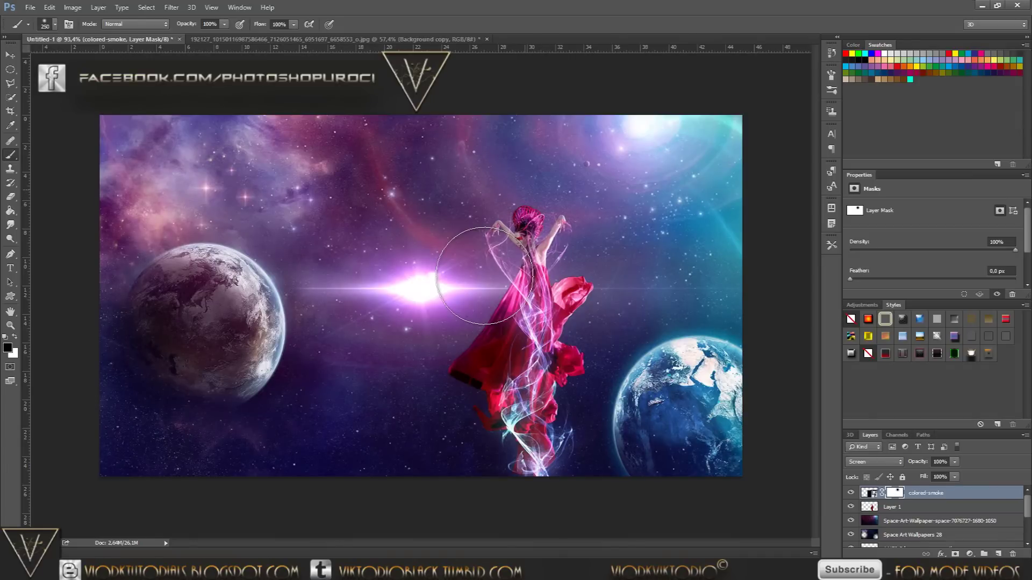
click(484, 276)
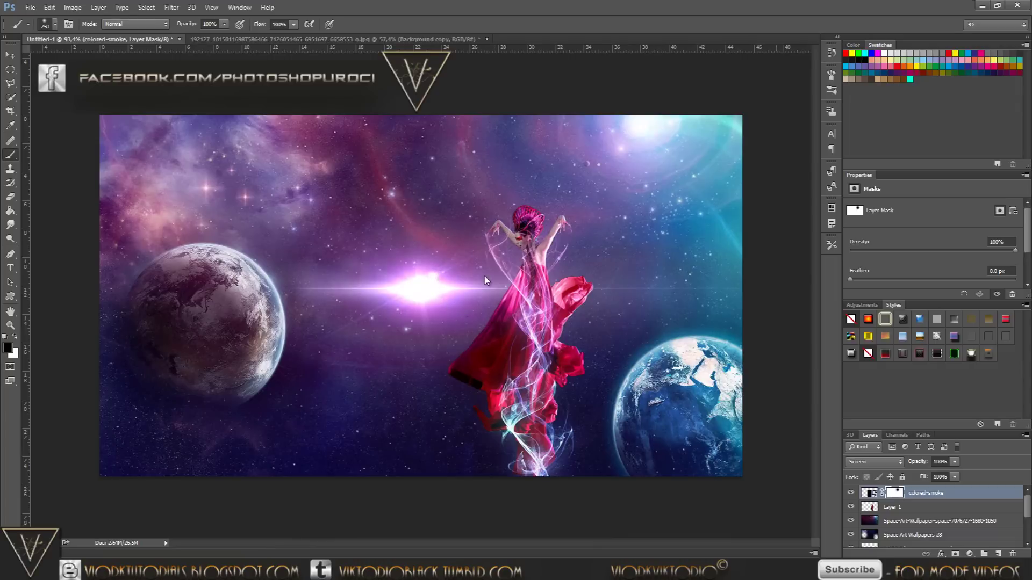
drag(925, 492, 893, 551)
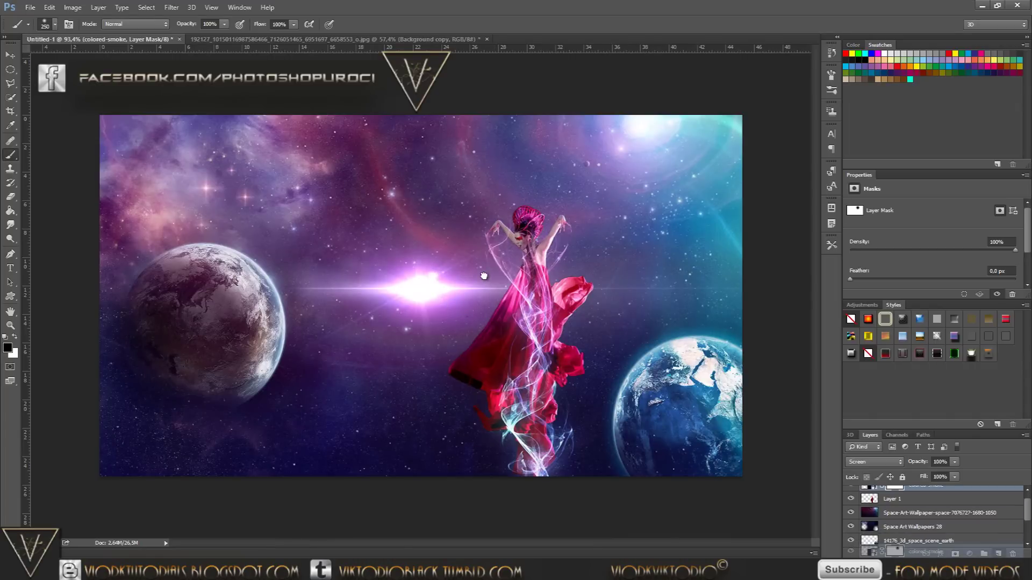
Step: Duplicate the smoke layer below the dancer, enlarge the copy to about 118%, and shift it down-right
drag(484, 276, 486, 279)
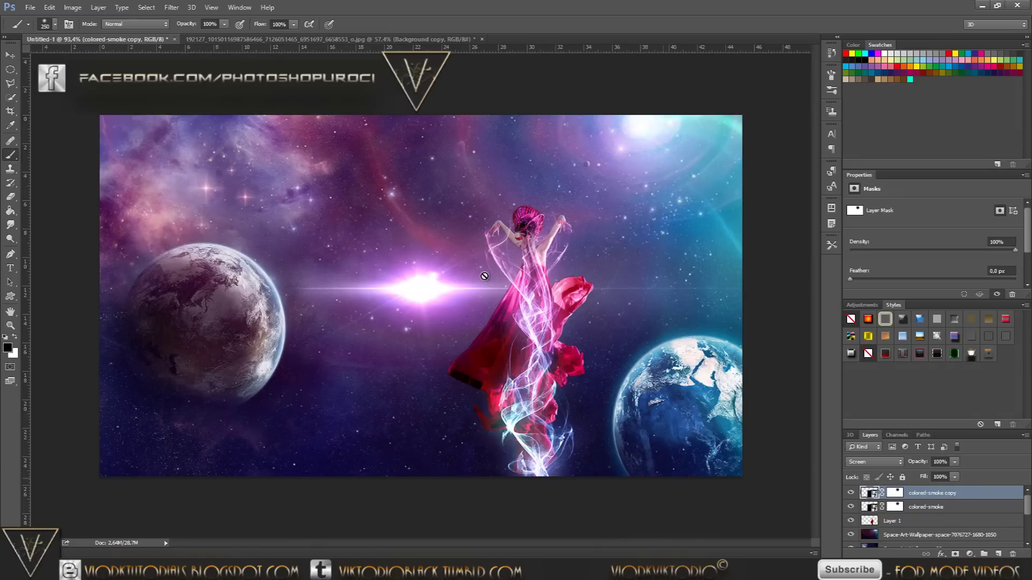
drag(485, 276, 484, 276)
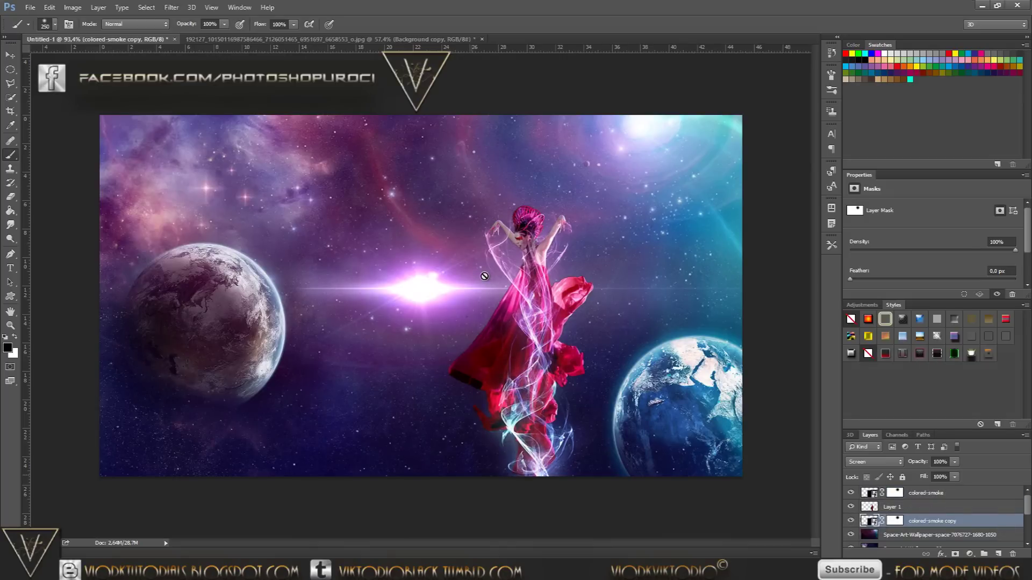
key(ctrl+t)
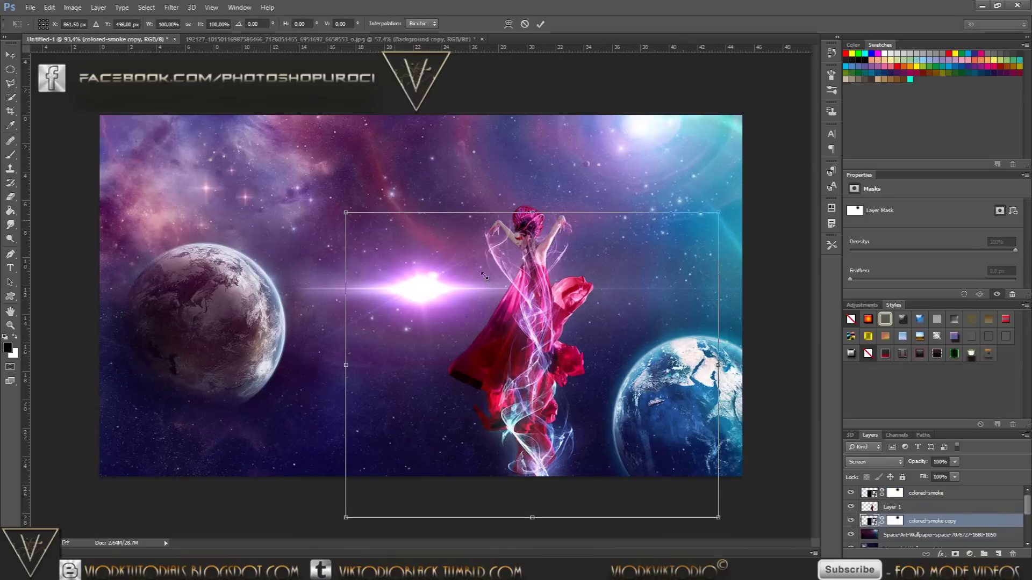
drag(346, 213, 277, 157)
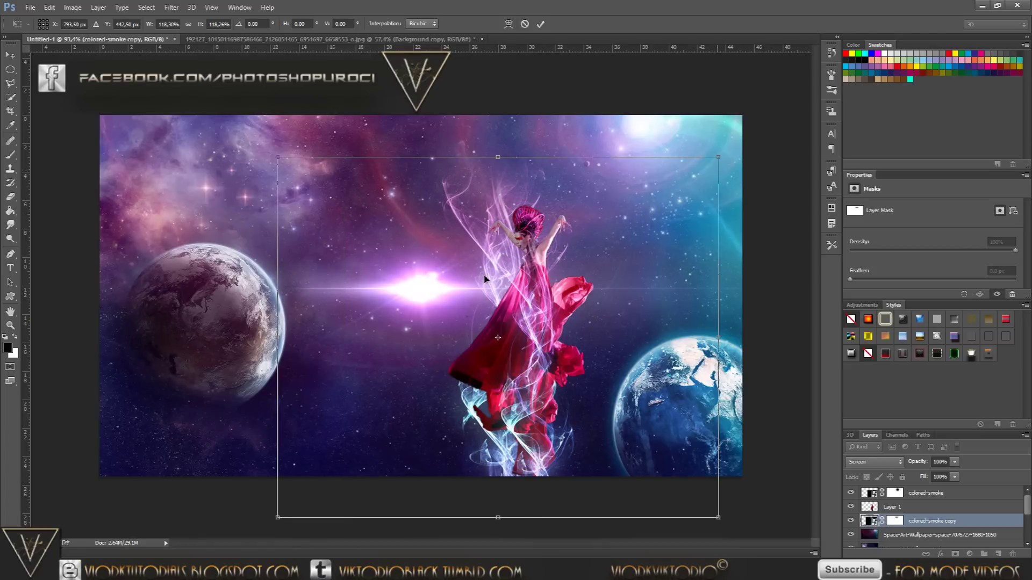
drag(632, 240, 643, 261)
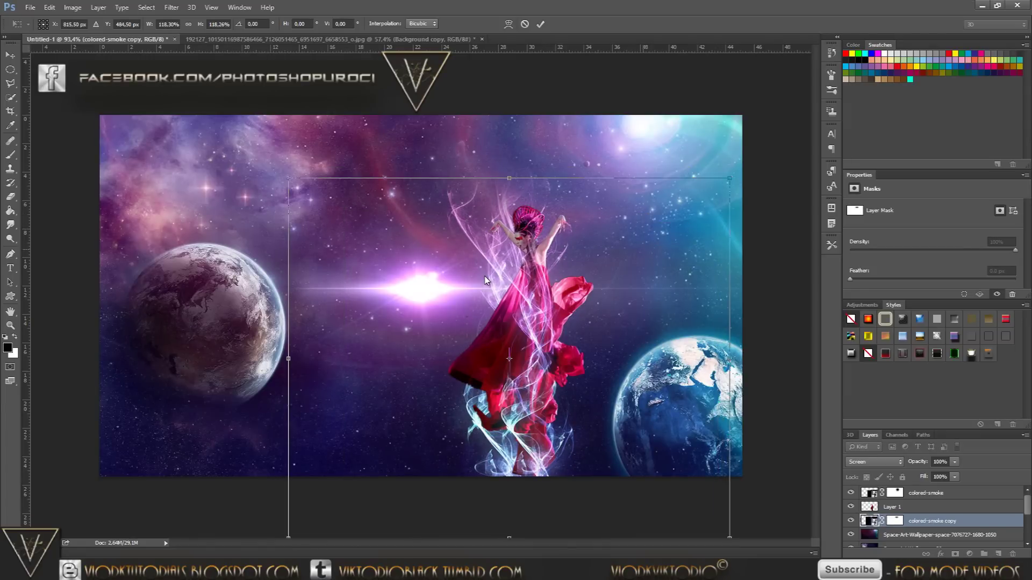
Step: Flip the smoke copy vertically, widen it to about 124%, and commit the transform
right_click(643, 261)
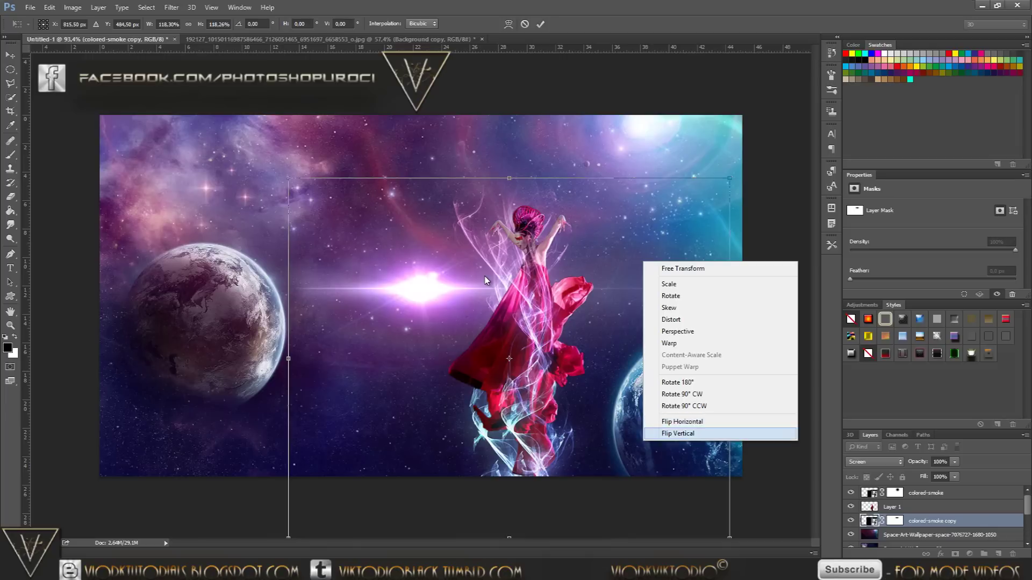
click(678, 433)
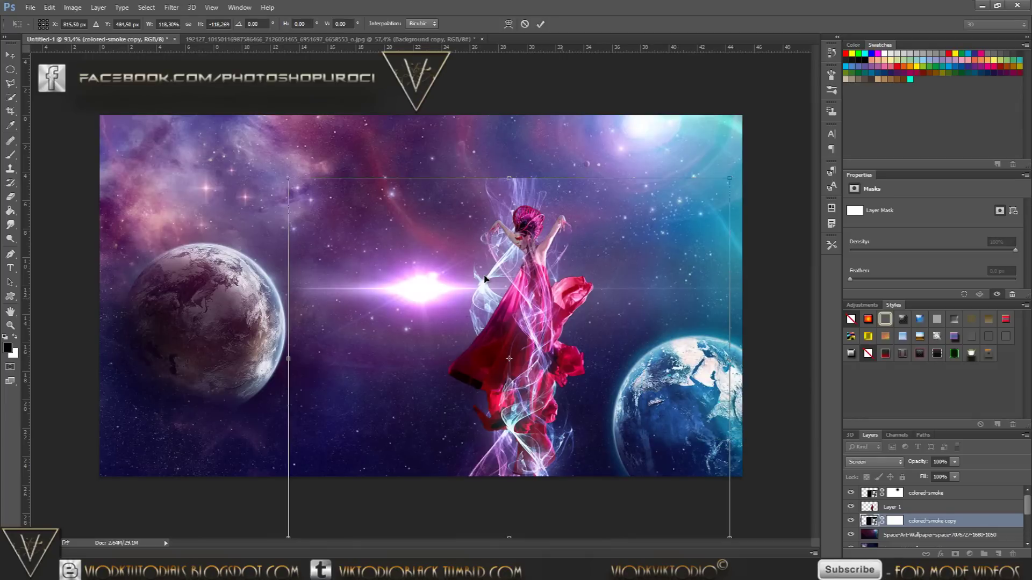
drag(484, 278, 498, 279)
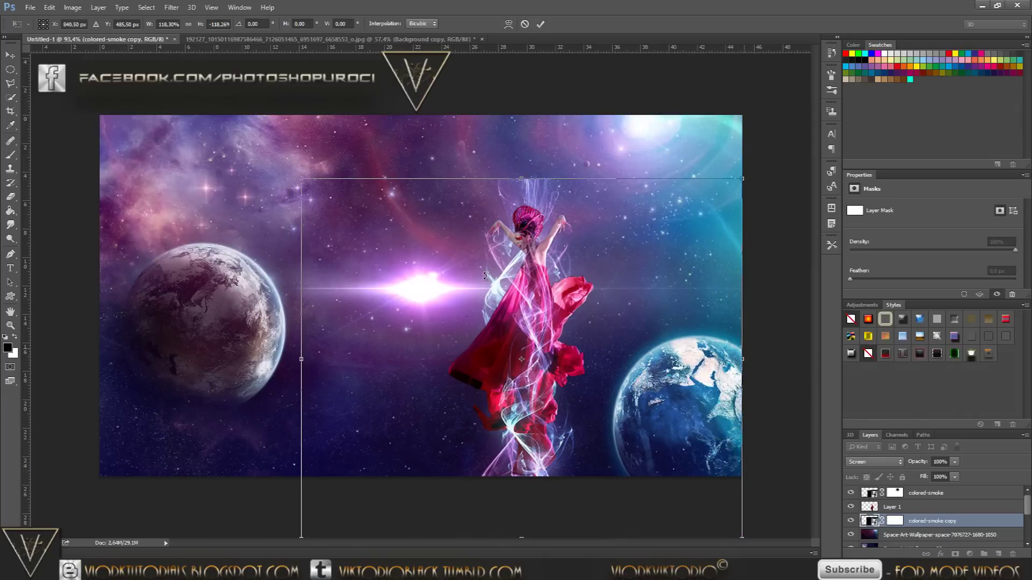
drag(742, 358, 765, 358)
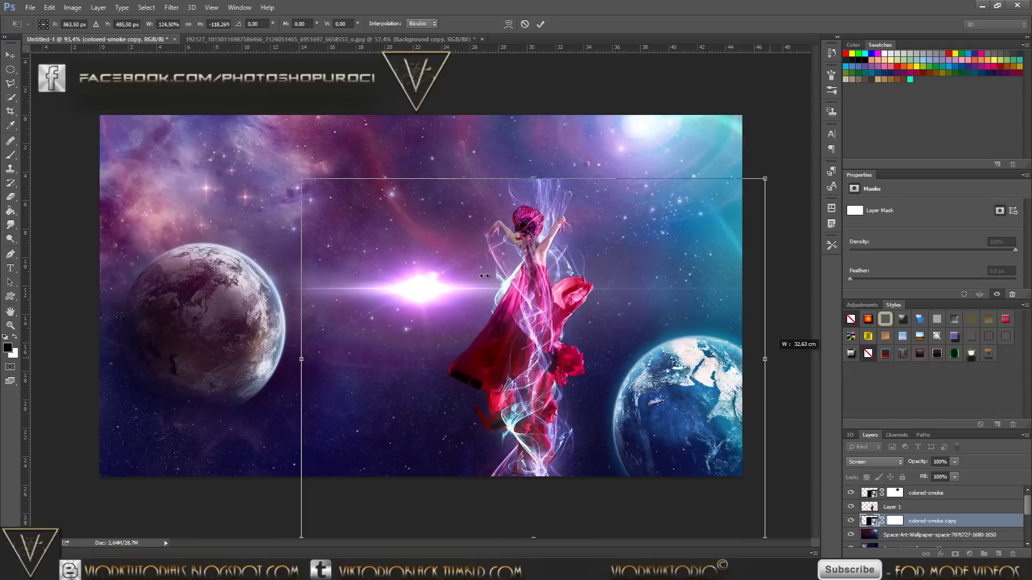
drag(301, 358, 293, 358)
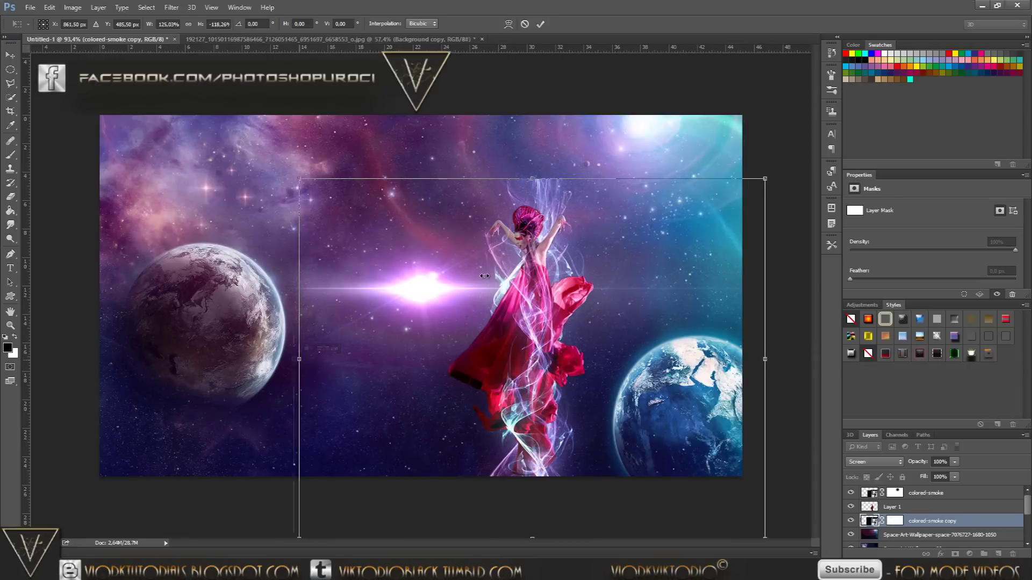
key(Return)
key(b)
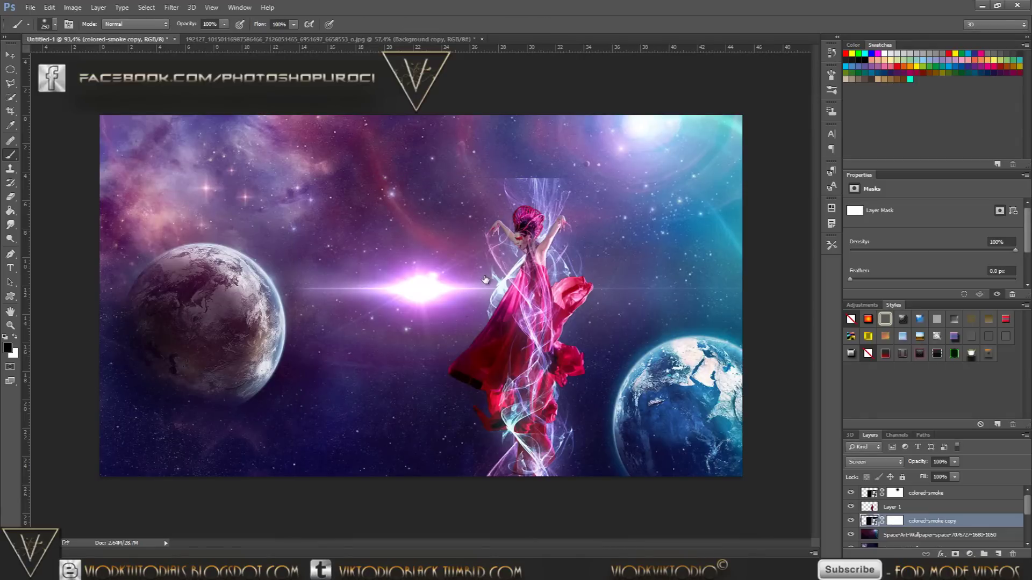
Step: Paint the smoke copy's mask black over the dancer's face and arms
key(ctrl+backslash)
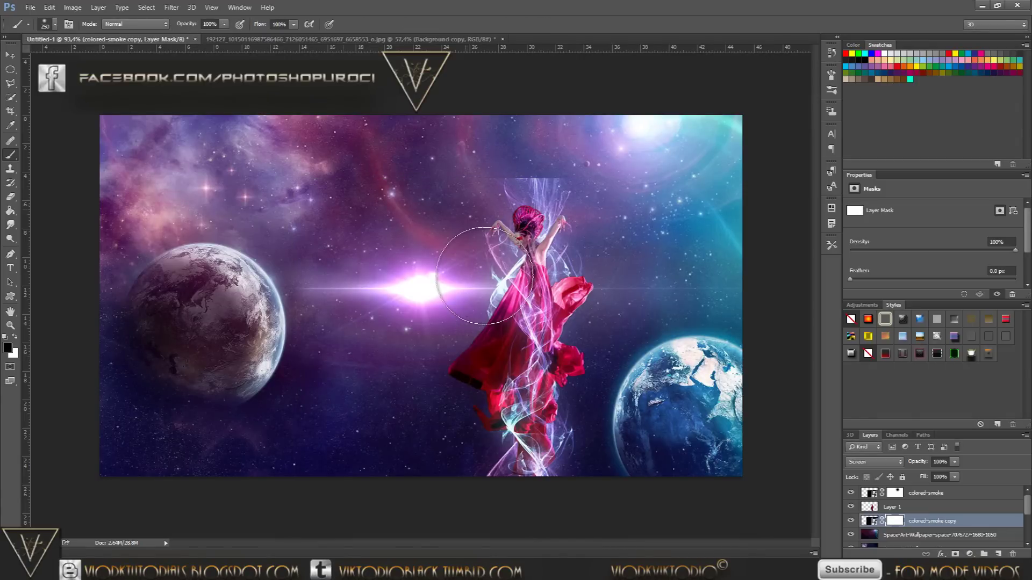
drag(484, 275, 485, 279)
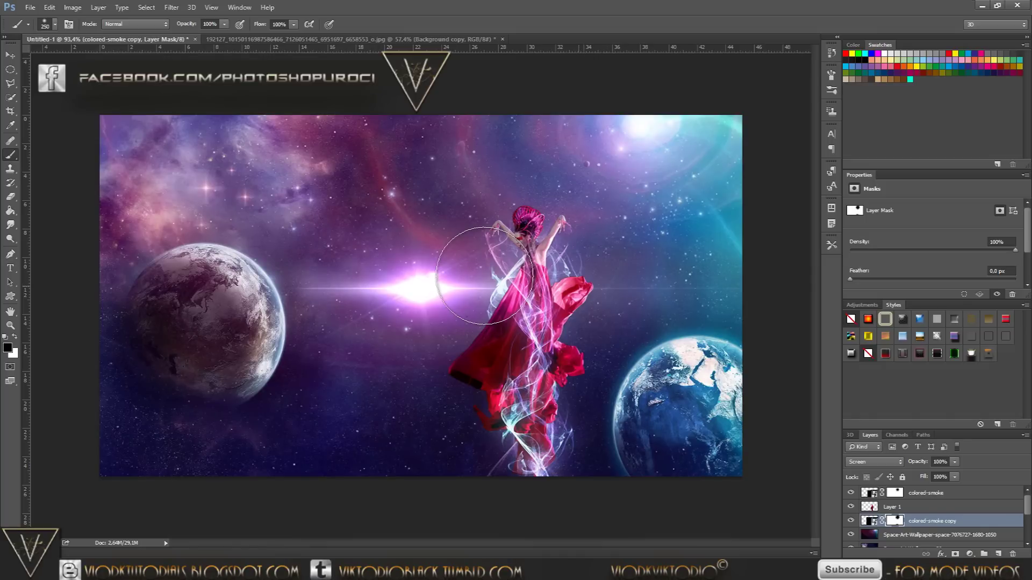
key(space)
key(alt+bracketright)
key(alt+bracketright)
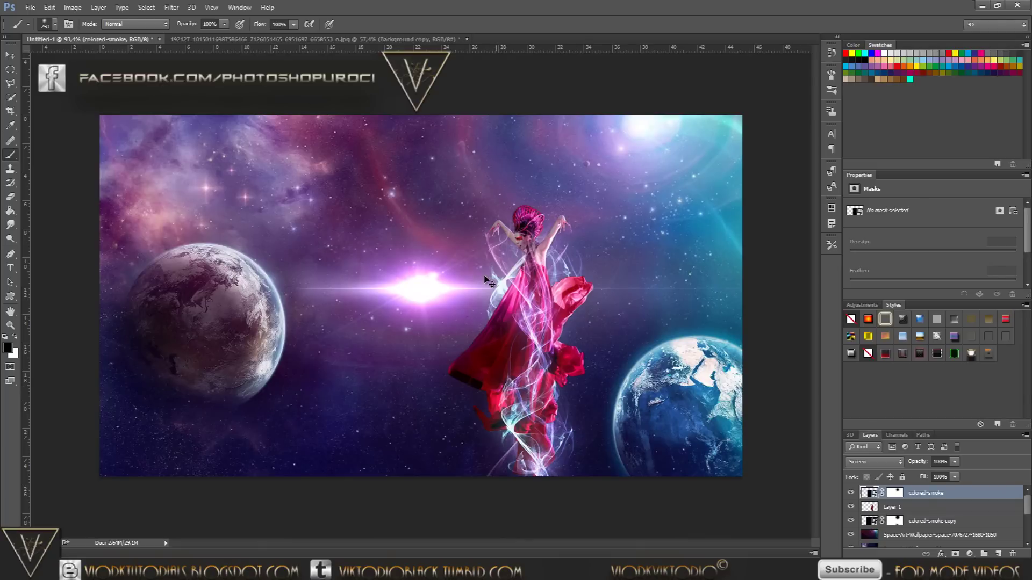
Step: Widen the colored-smoke layer to about 121% leftward and shift it right over the dancer
key(ctrl+t)
drag(343, 365, 268, 365)
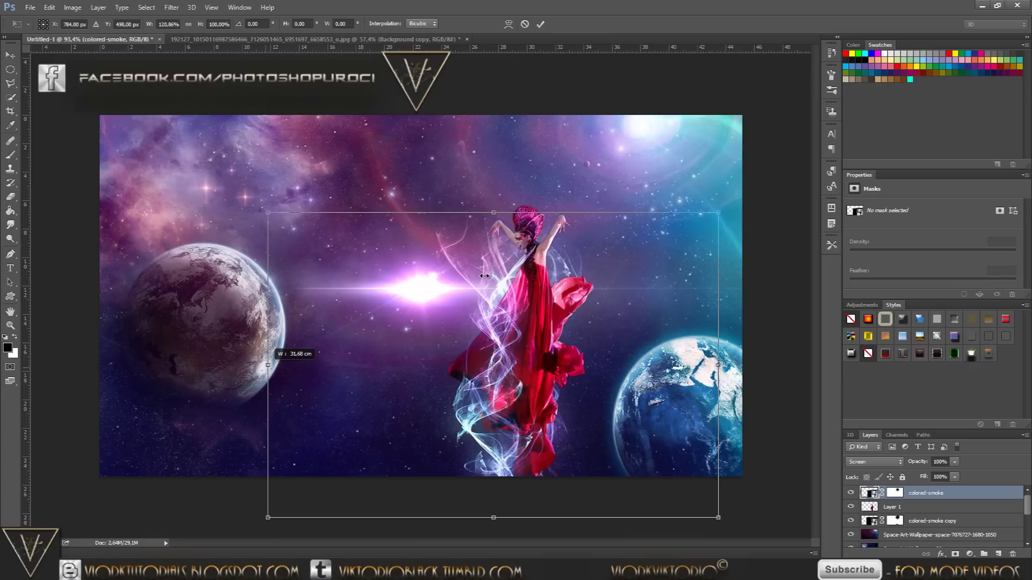
drag(484, 276, 484, 279)
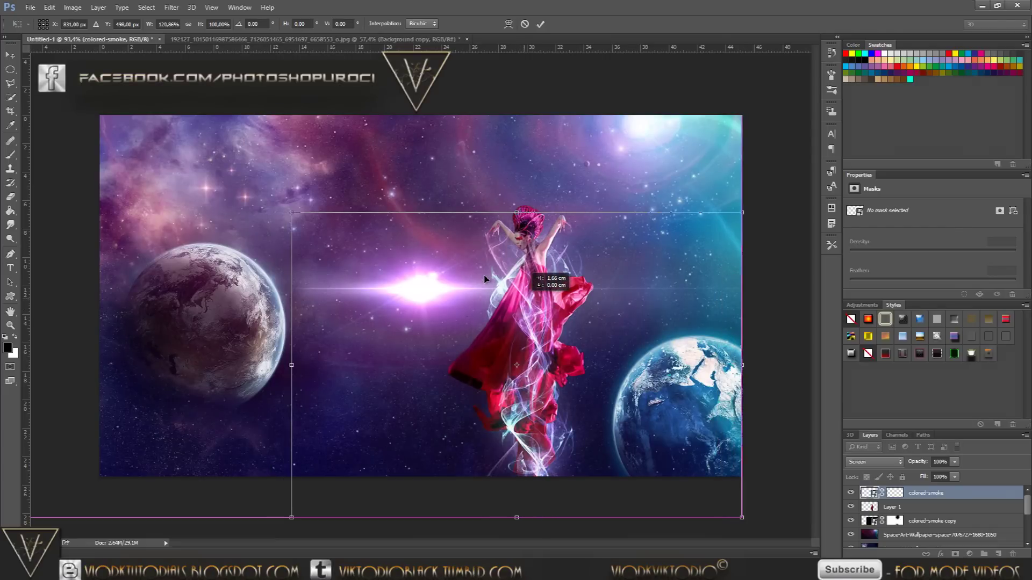
drag(484, 279, 485, 279)
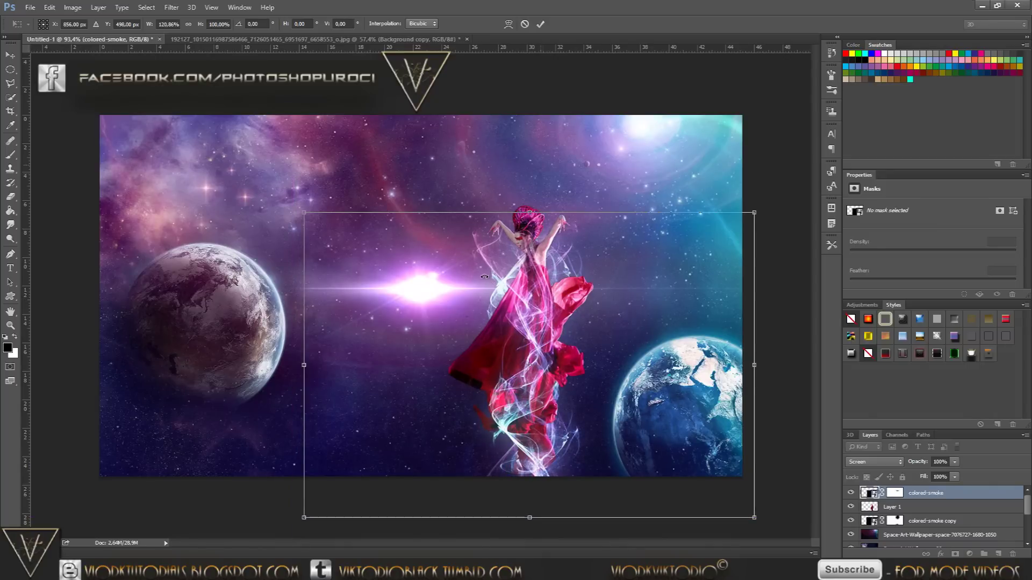
key(b)
key(Return)
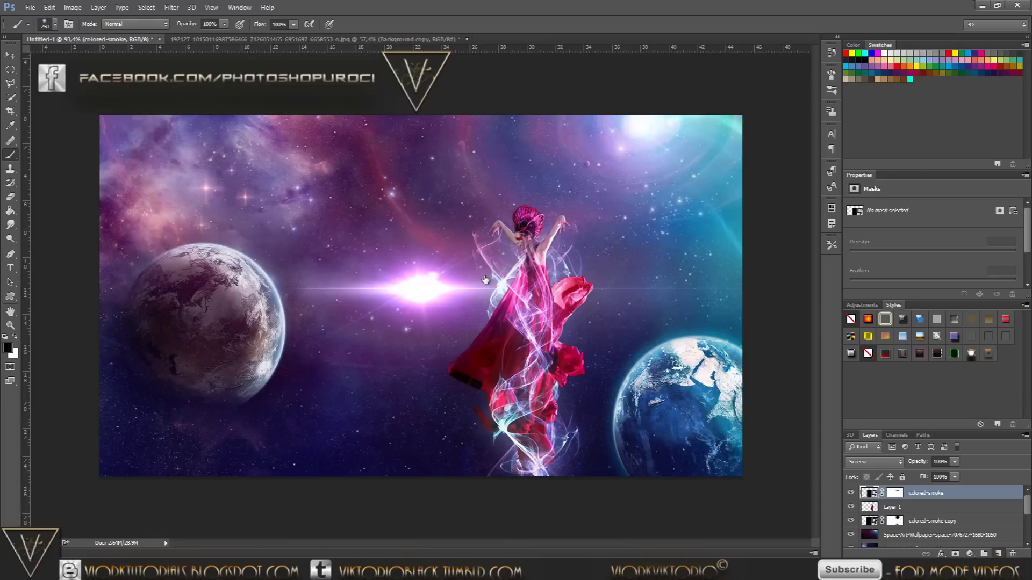
Step: Add Layer 2, fill it with 50% Gray, and set its opacity to 38%
click(998, 554)
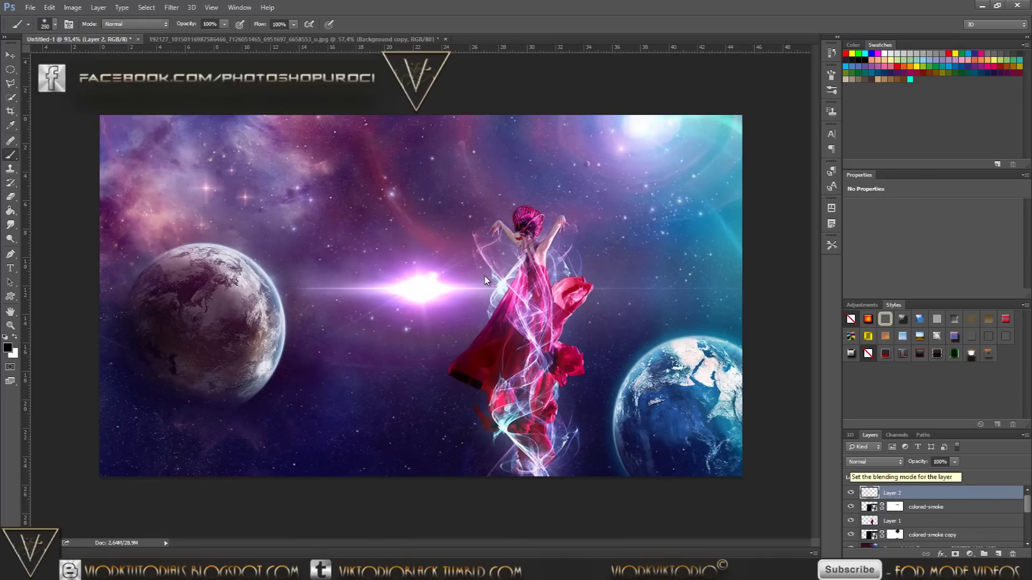
key(alt+e)
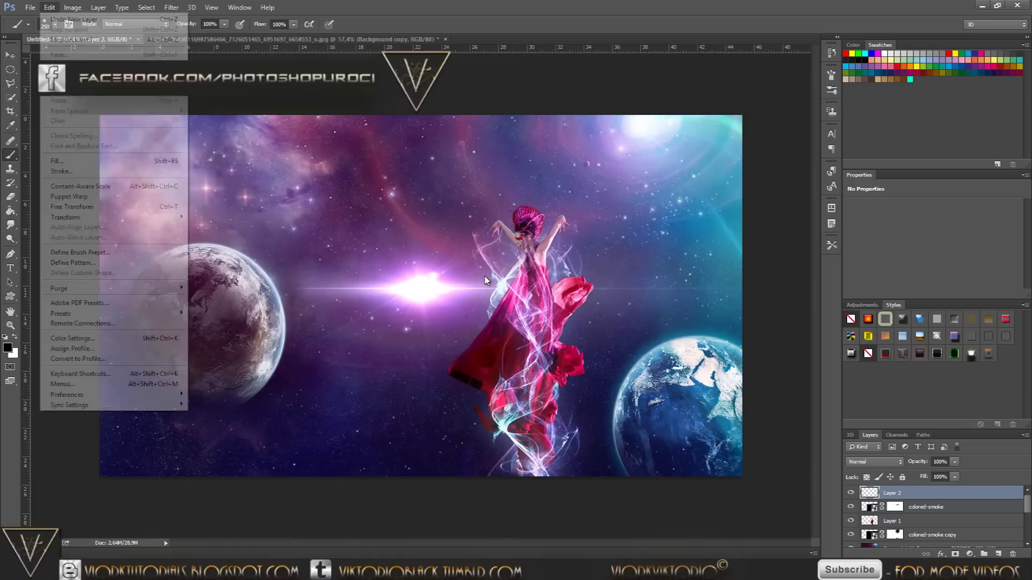
key(Down)
key(Down)
key(Down)
key(Return)
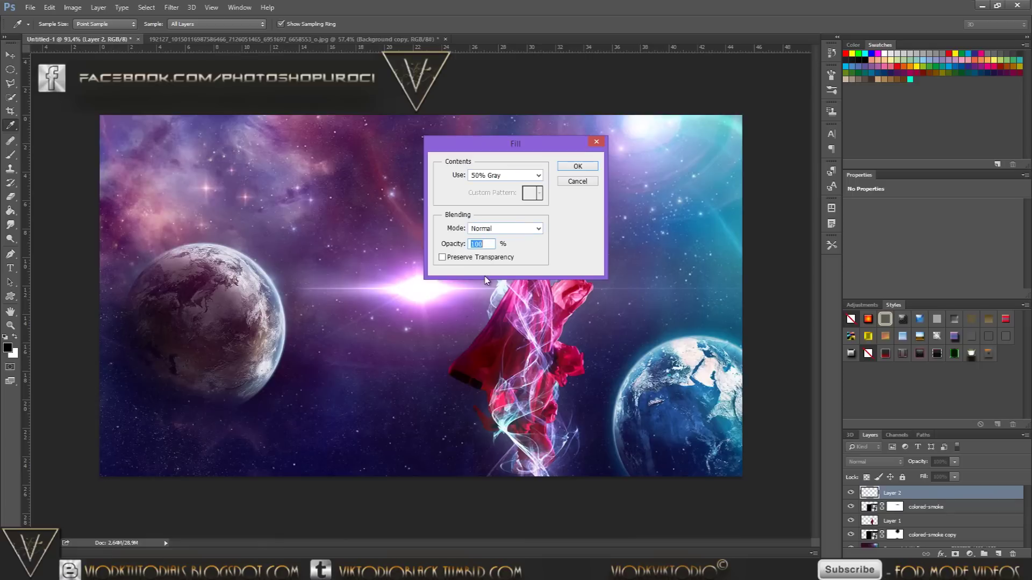
key(Escape)
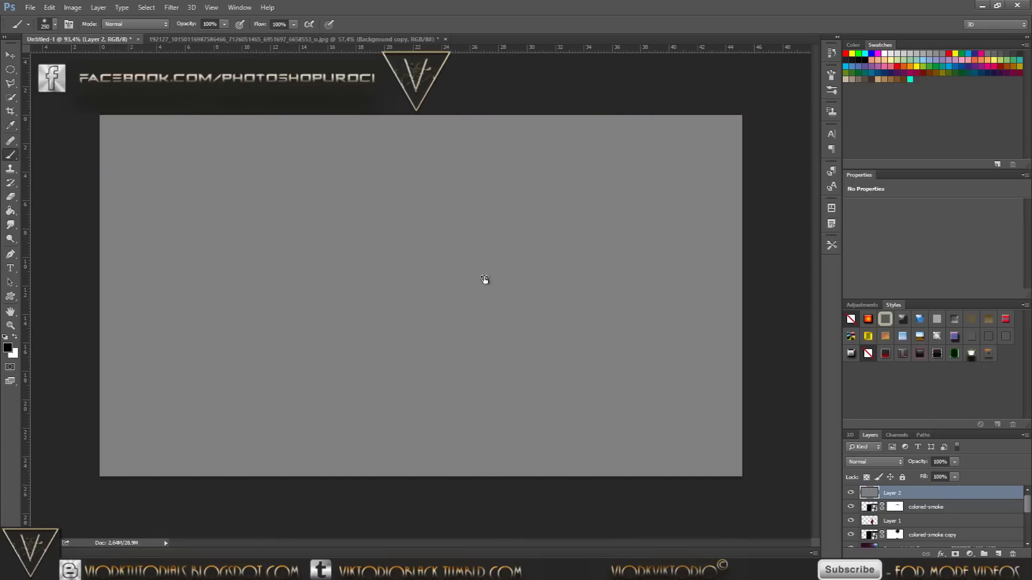
text(38)
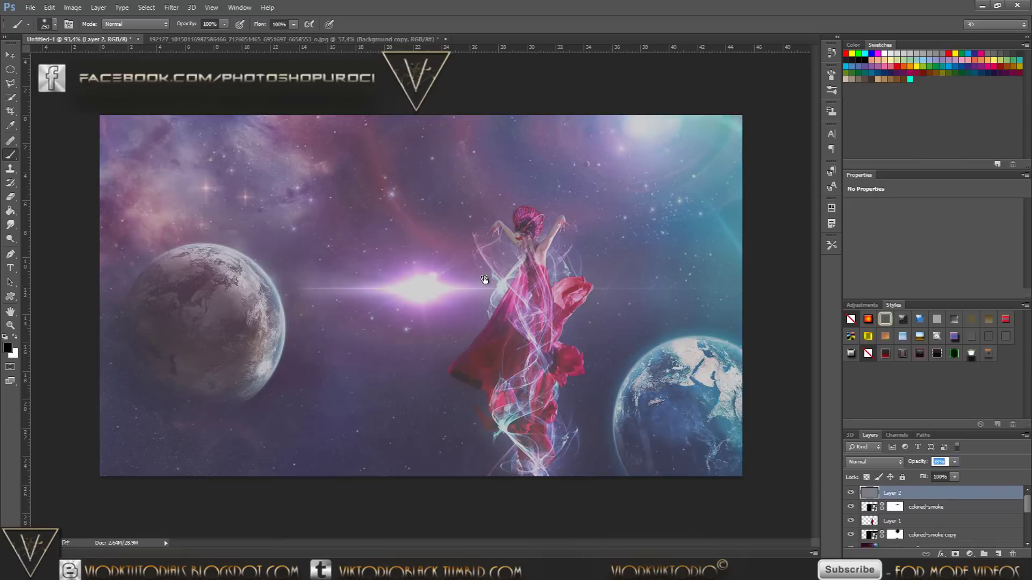
Step: Dodge highlights on Layer 2 using Midtones at 50% exposure
key(Return)
key(o)
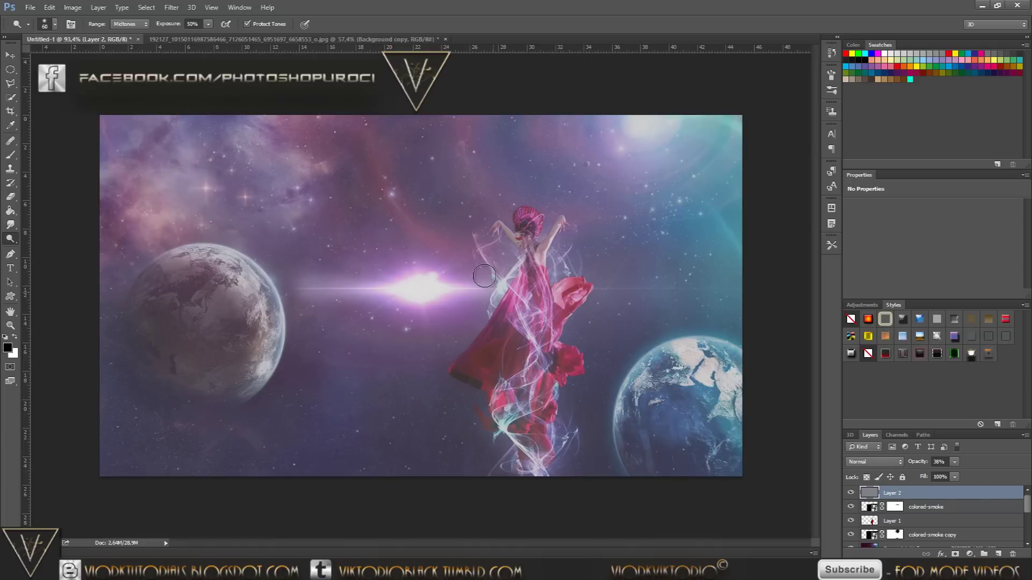
click(484, 277)
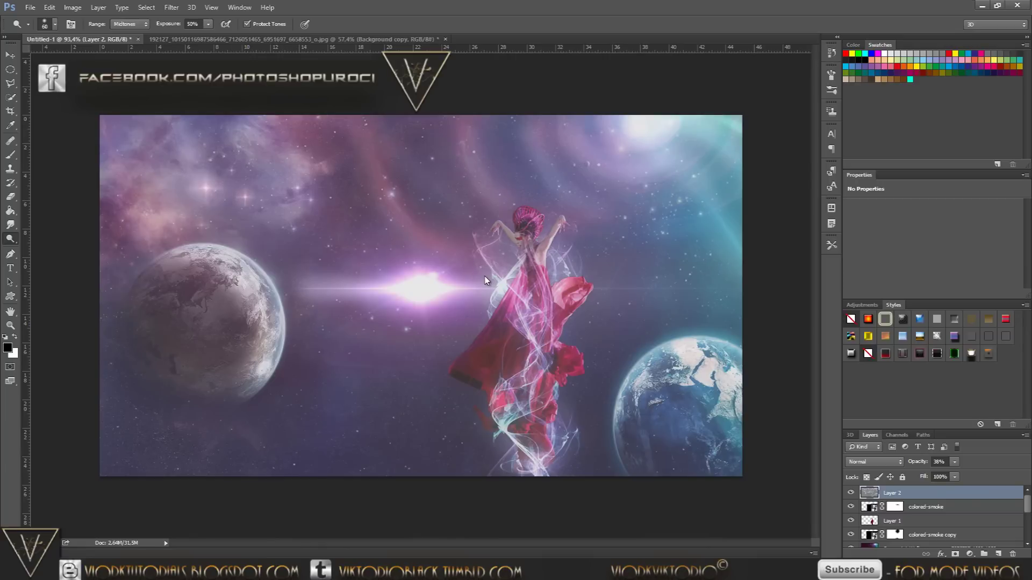
drag(10, 238, 43, 249)
key(bracketright)
key(bracketright)
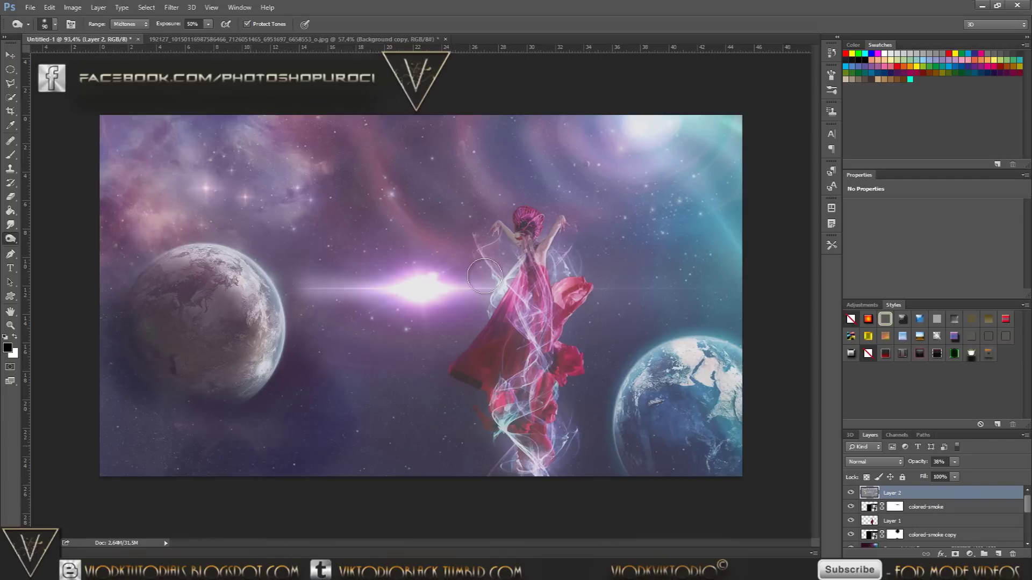
Step: Burn shadows on Layer 2 with a size 90 brush around the dancer's left side and dress
click(484, 276)
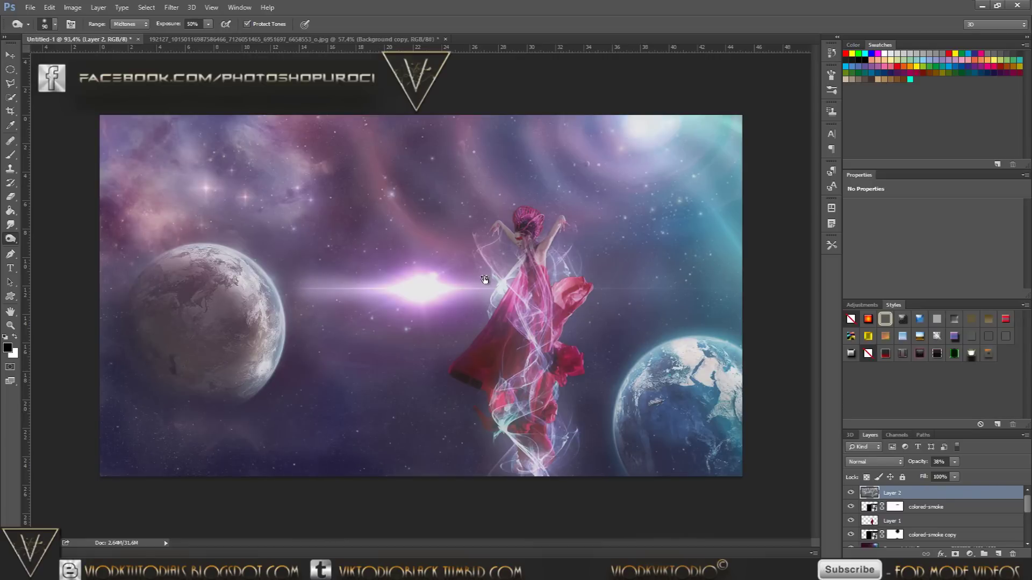
key(0)
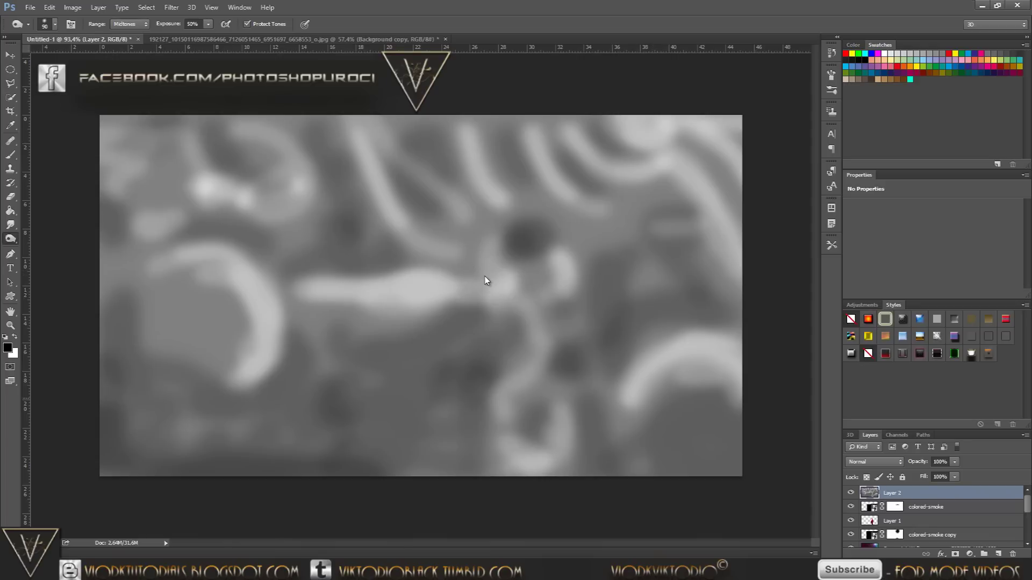
Step: Set Layer 2 to Overlay blend mode at 100% opacity
click(875, 462)
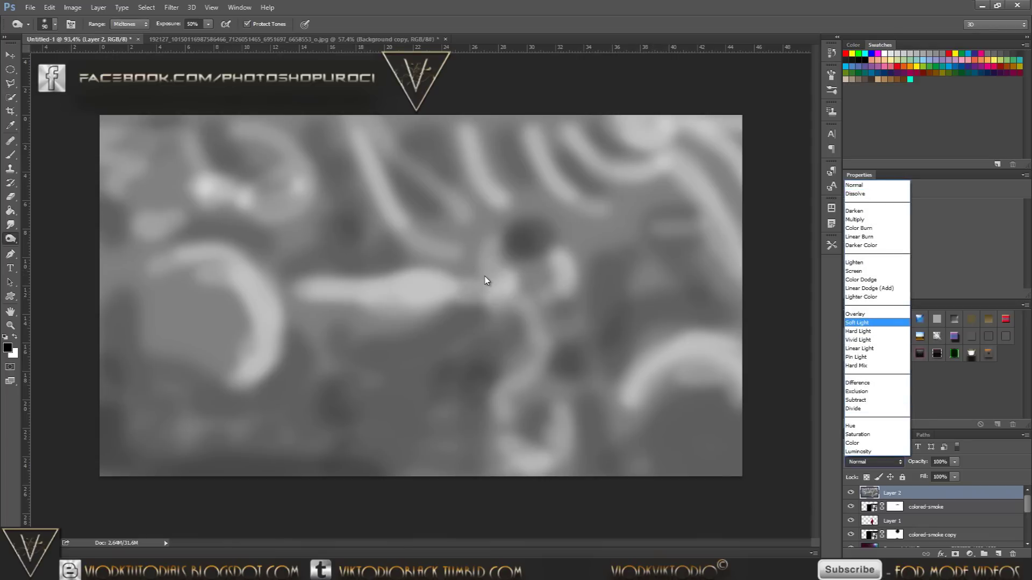
key(Return)
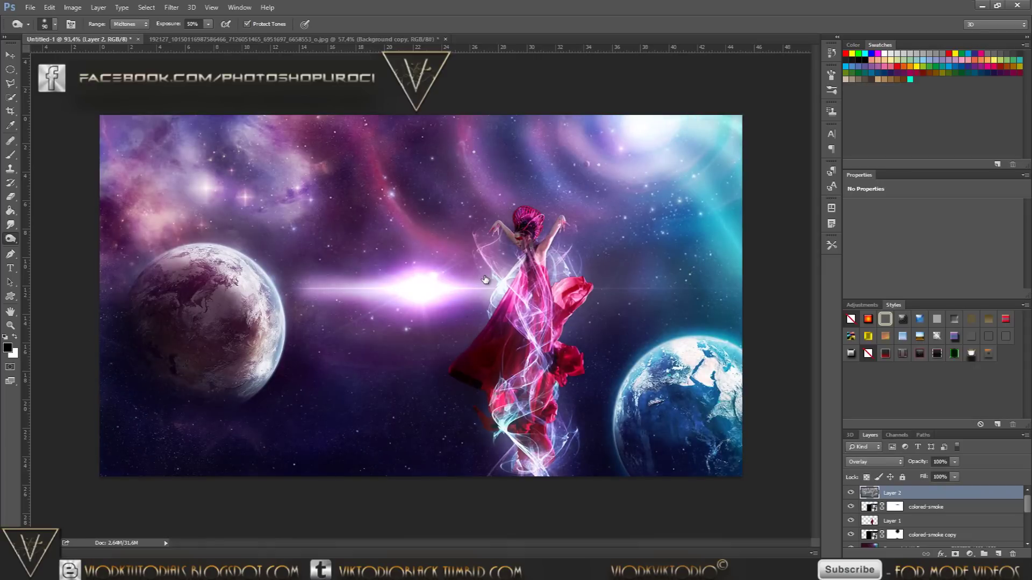
key(alt+bracketleft)
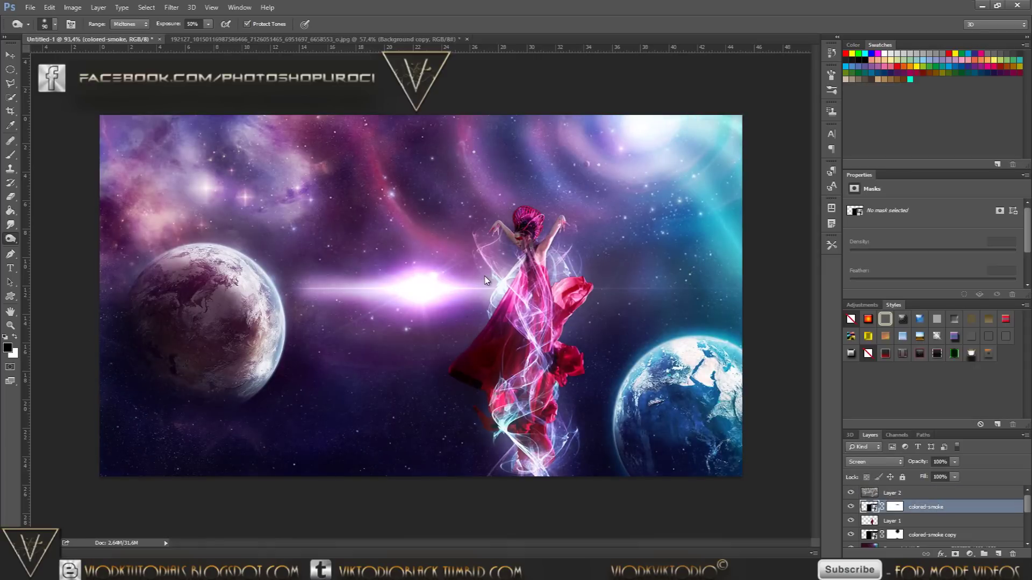
Step: Create Layer 3 and paint cyan over the right sky and purple over the dancer
key(ctrl+shift+alt+n)
key(b)
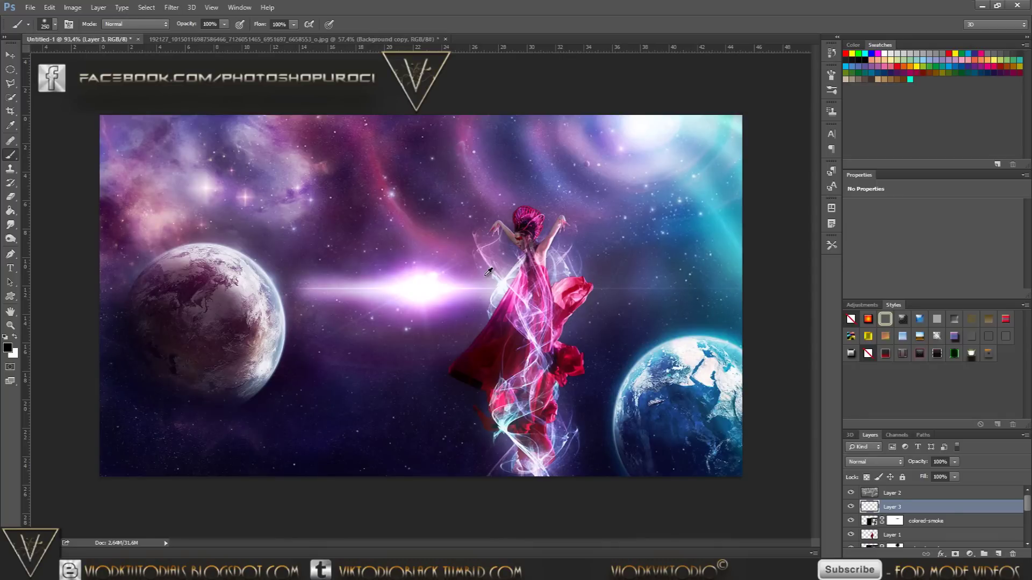
alt+click(489, 272)
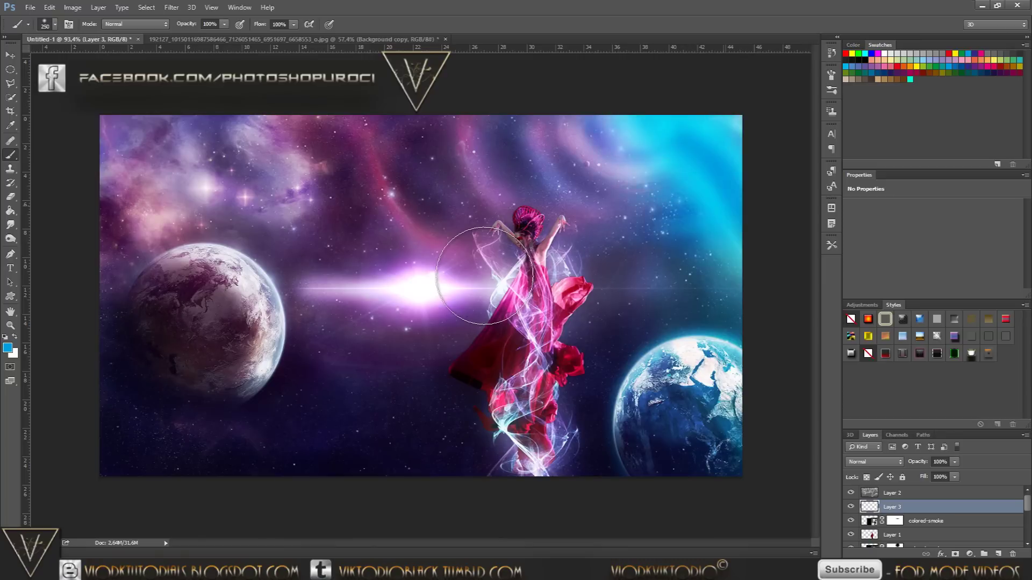
drag(662, 242, 575, 167)
mouse_move(591, 215)
mouse_down()
mouse_move(698, 334)
mouse_move(538, 162)
mouse_move(602, 258)
mouse_up()
mouse_move(516, 204)
mouse_down()
mouse_move(693, 371)
mouse_move(715, 462)
mouse_move(446, 135)
mouse_up()
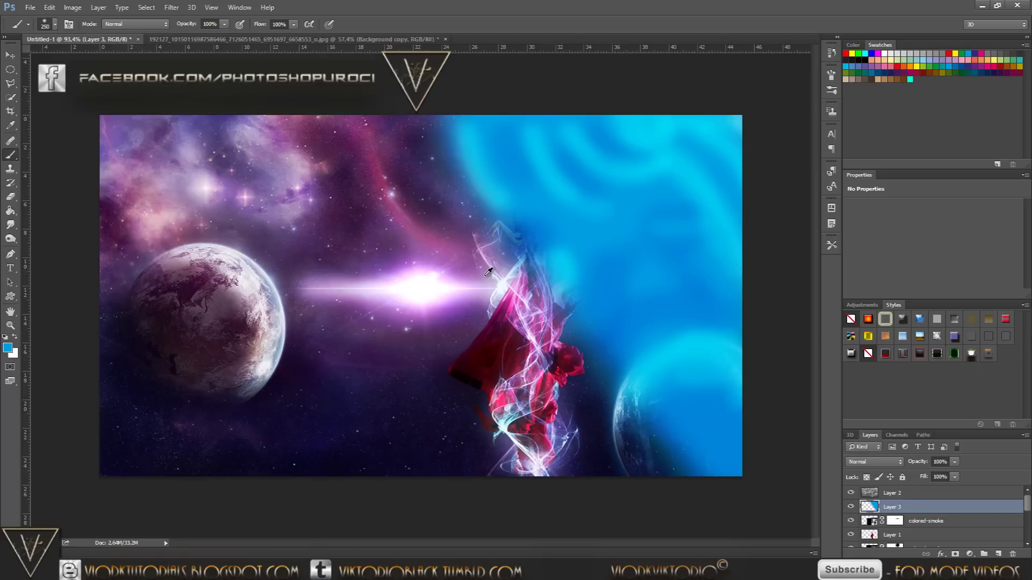
alt+click(488, 272)
drag(460, 264, 484, 276)
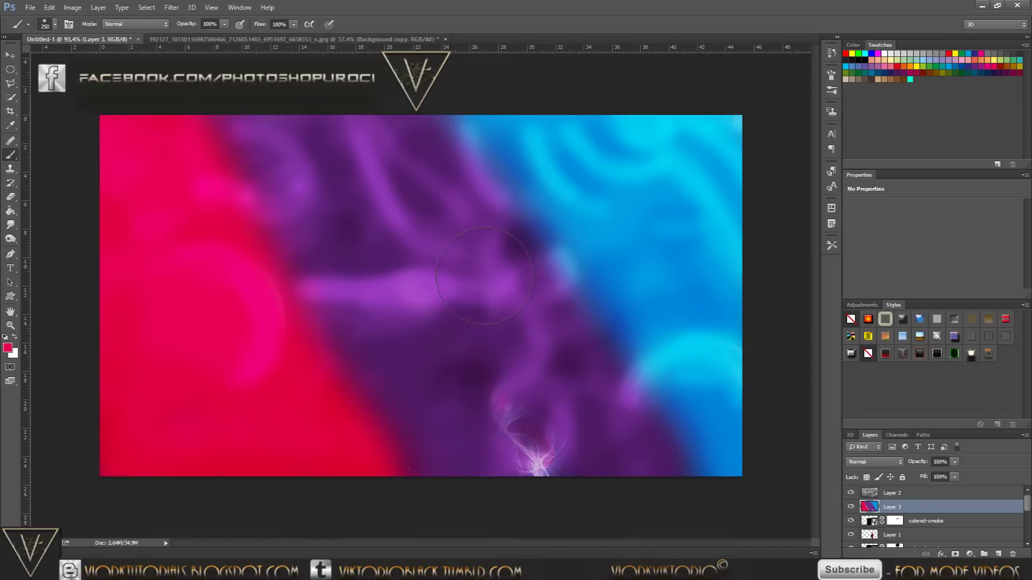
alt+click(486, 275)
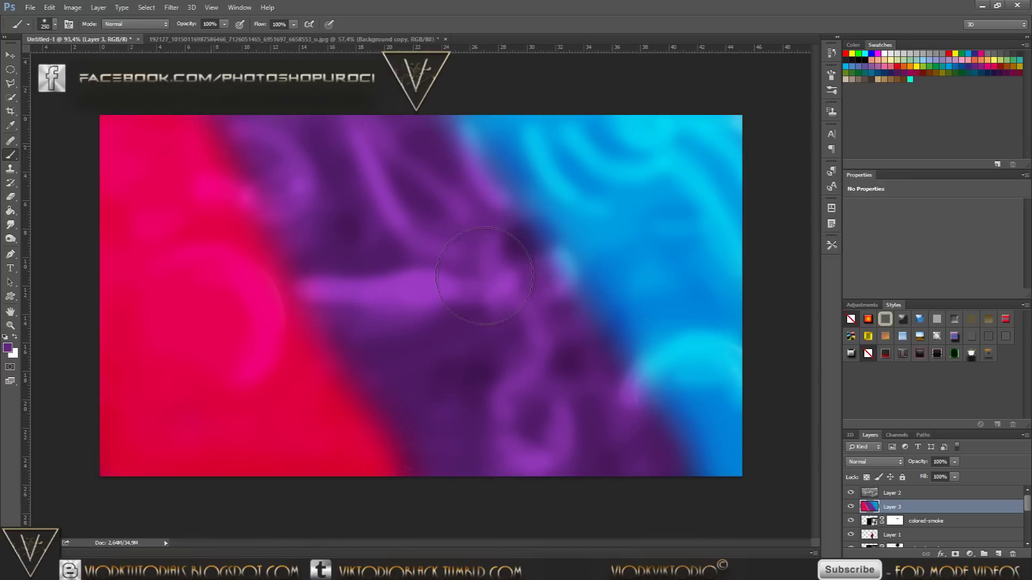
Step: Soften the painted colour layer with a 120-pixel Gaussian Blur
key(alt)
key(Right)
key(Right)
key(Right)
key(Right)
key(Right)
key(Down)
key(Down)
key(Down)
key(Up)
key(Up)
key(Right)
key(Down)
key(Down)
key(Down)
key(Up)
key(Return)
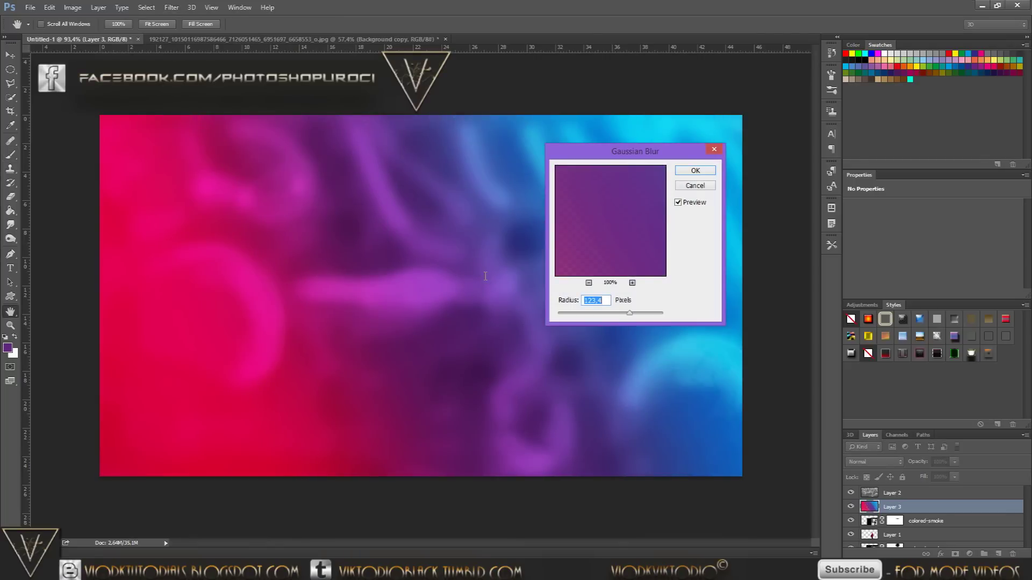
text(120)
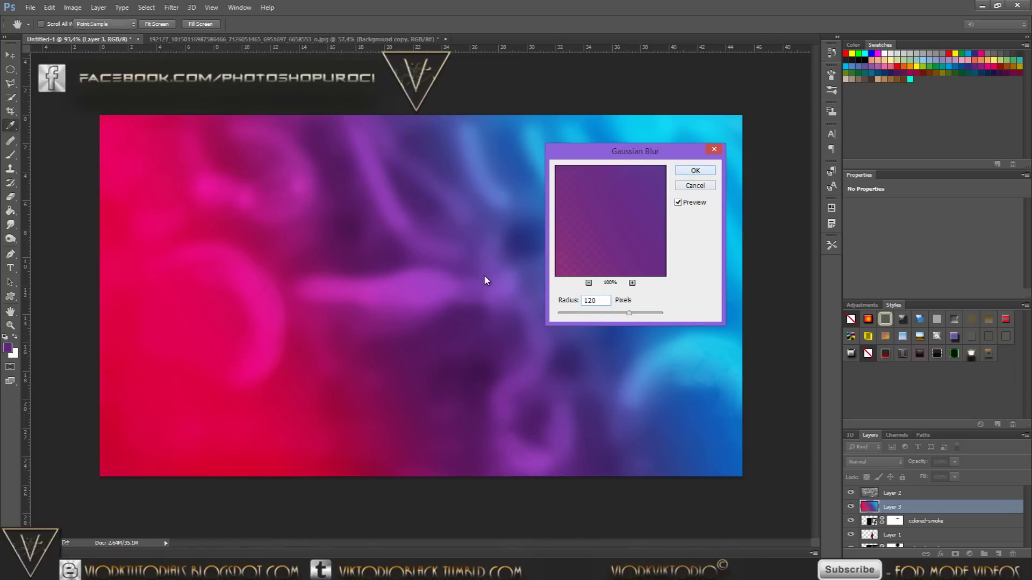
key(Return)
key(b)
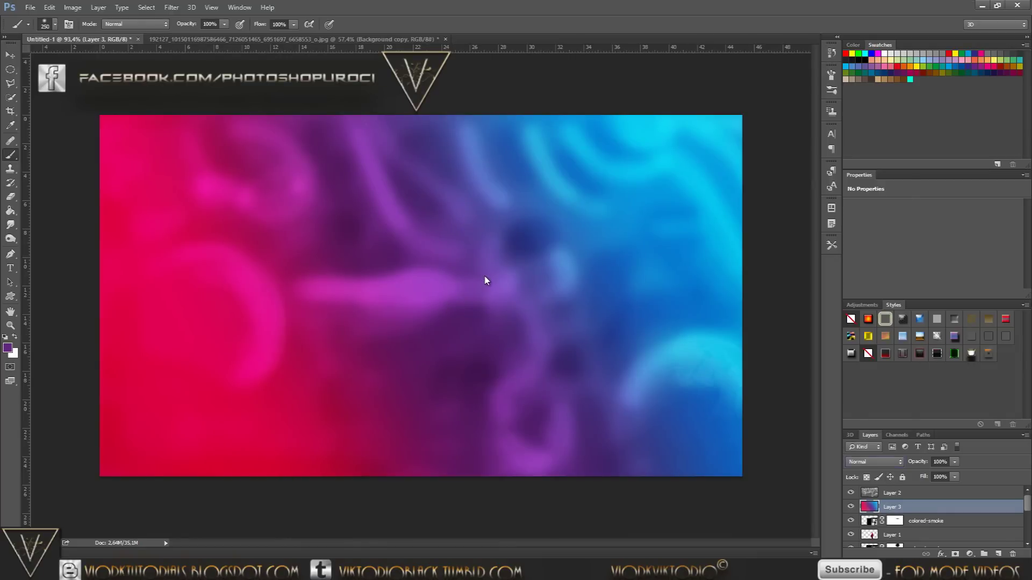
click(875, 462)
Step: Compare blend modes for Layer 3, settling on Overlay
click(865, 330)
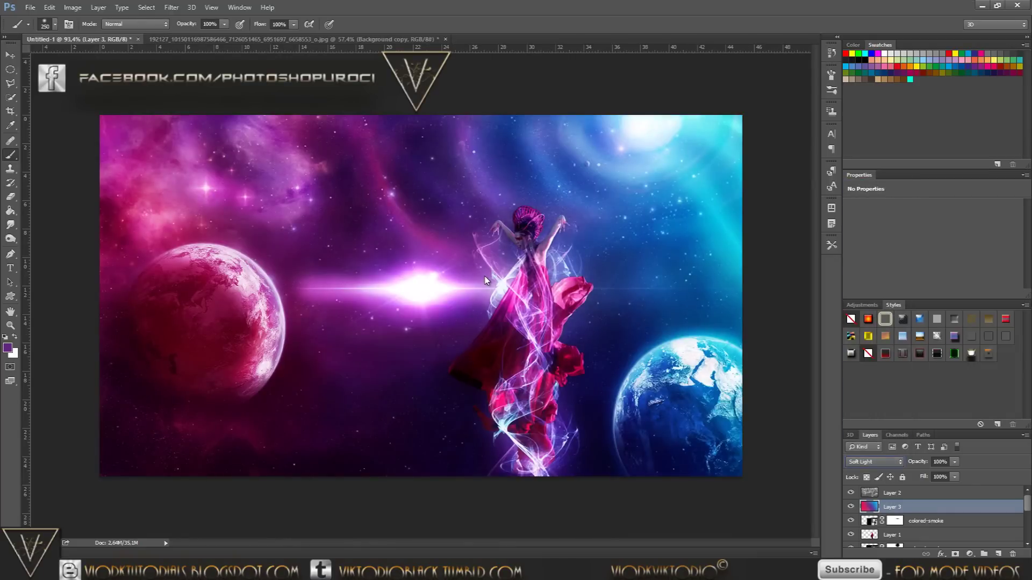
key(Up)
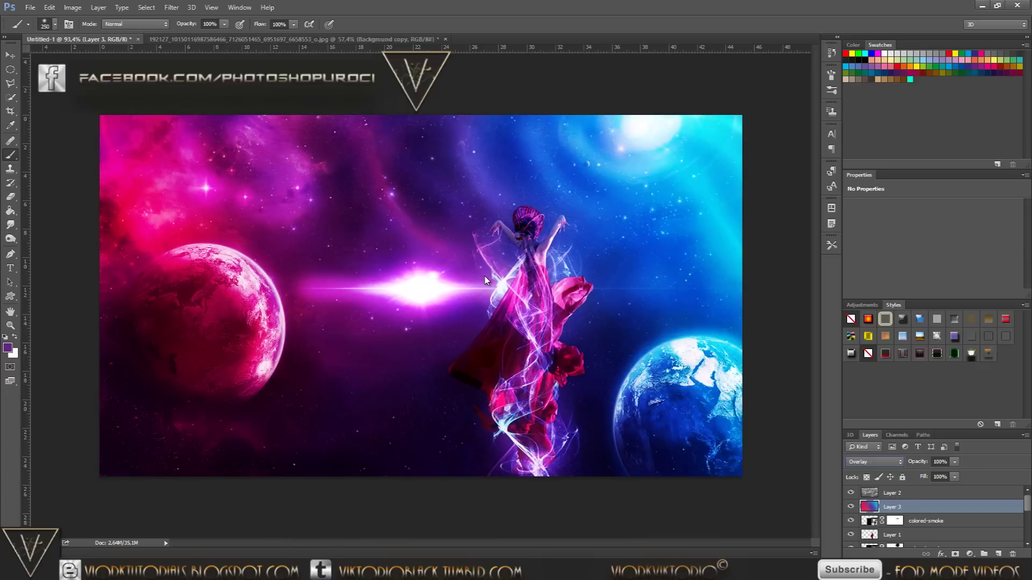
key(Down)
key(Down)
key(Up)
key(alt+Down)
key(Up)
key(Up)
key(Up)
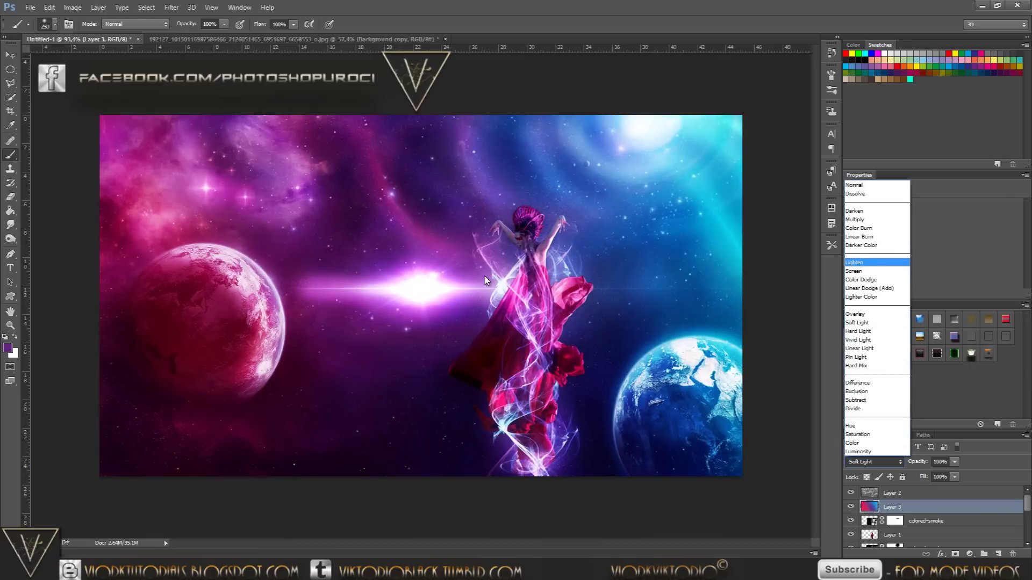
key(Down)
key(Return)
key(Down)
key(Down)
key(Down)
key(Down)
key(Down)
key(Down)
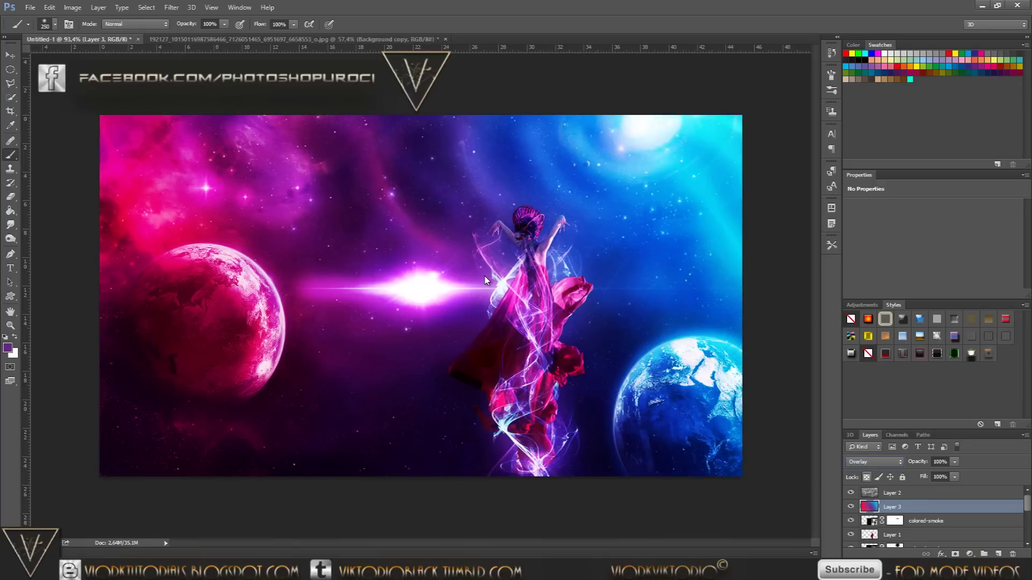
Step: Set Layer 3's opacity to 60%
text(35)
text(71)
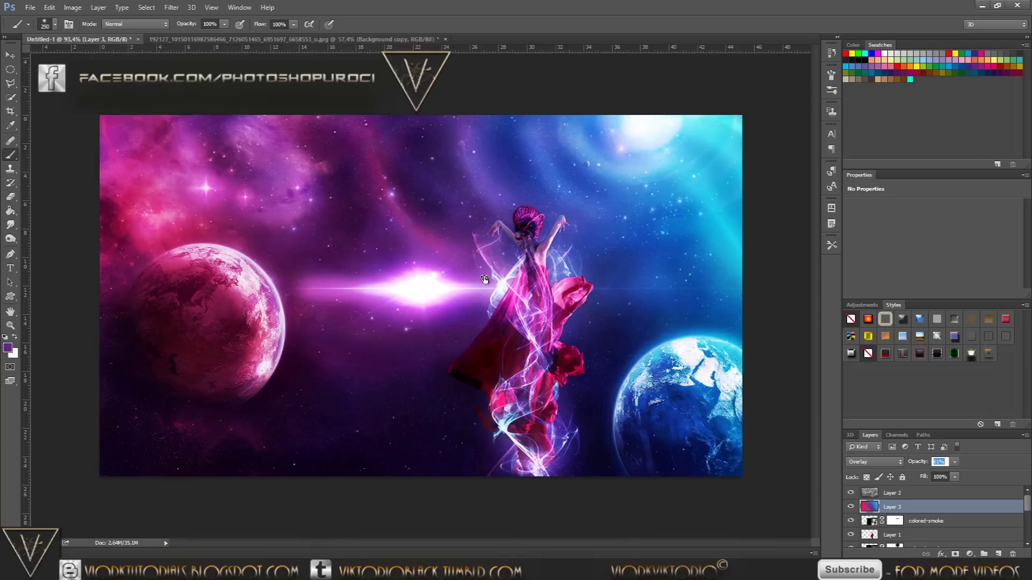
key(Return)
key(alt+bracketright)
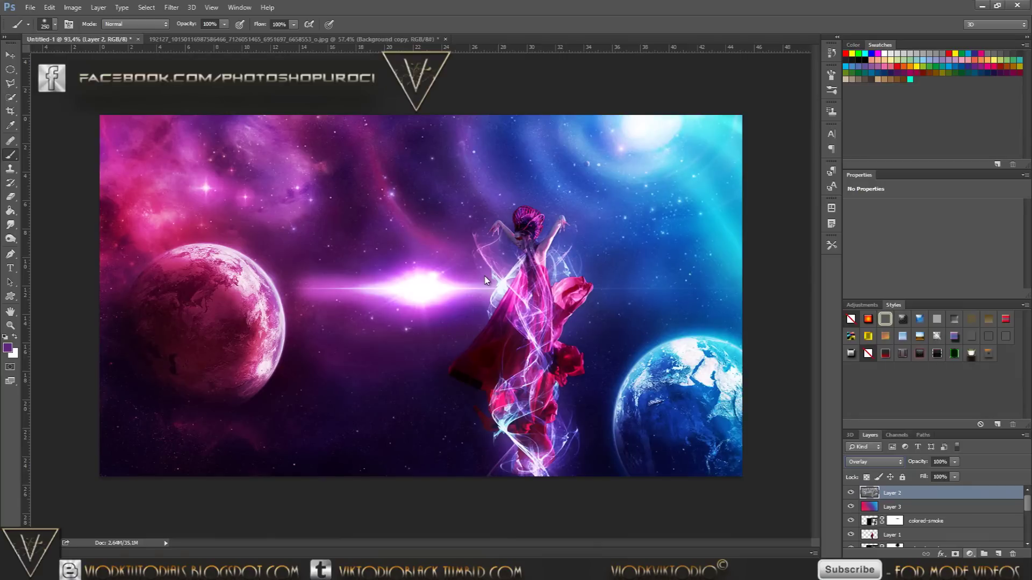
Step: Add a Curves adjustment layer with the Blue channel's black point raised to about 32
click(970, 554)
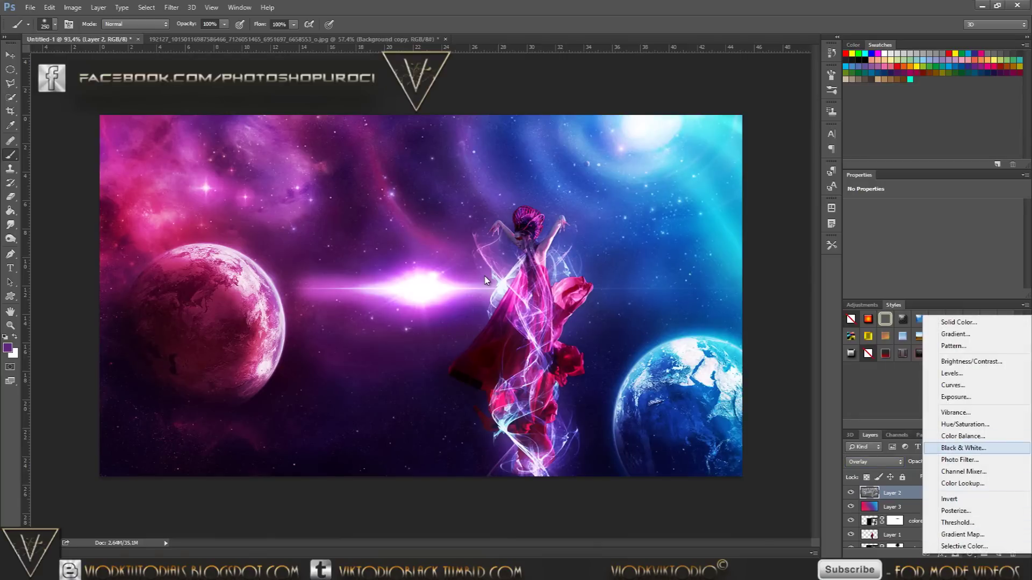
click(957, 385)
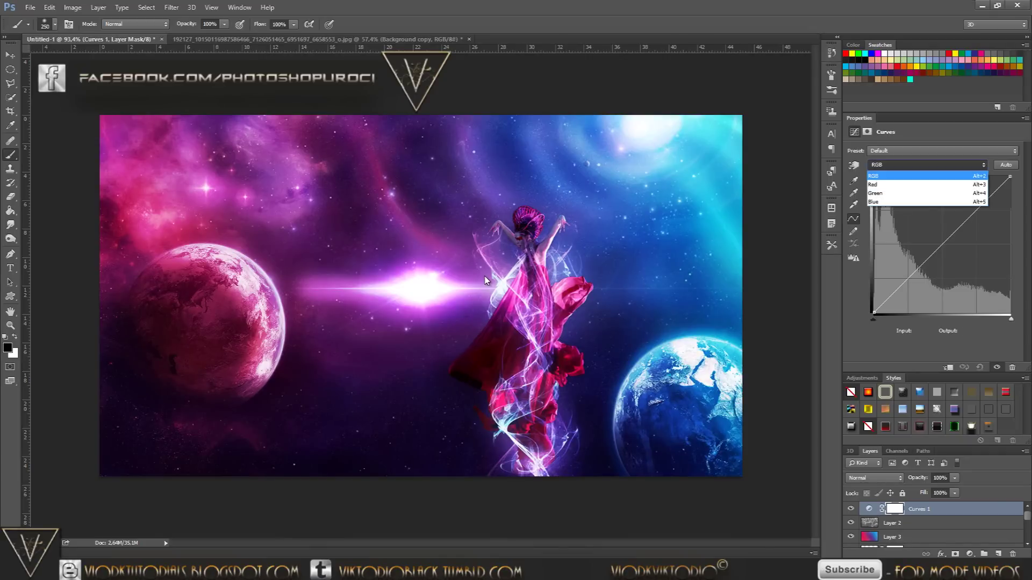
key(Down)
key(Down)
key(Down)
key(Return)
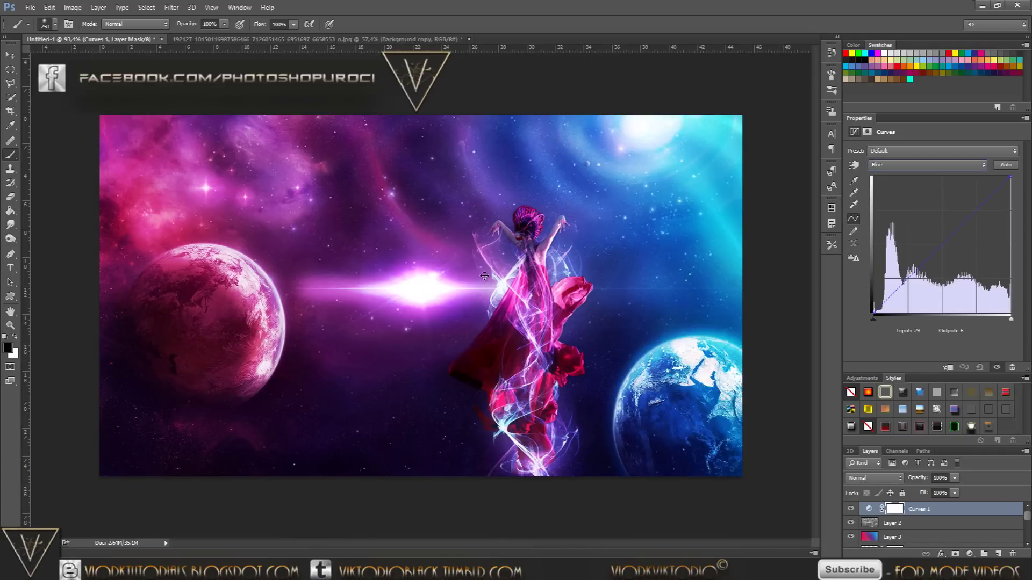
text(33)
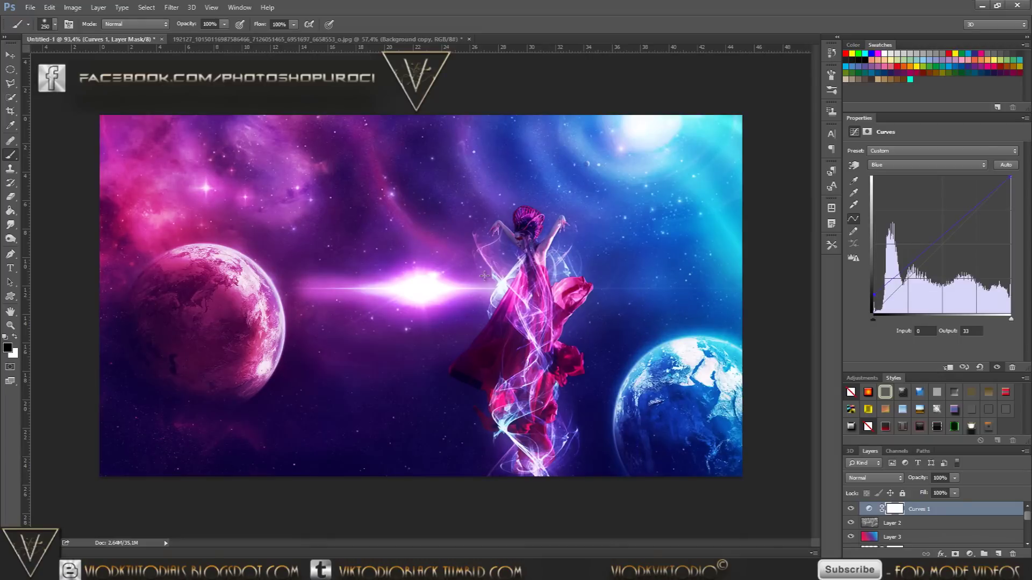
text(2226)
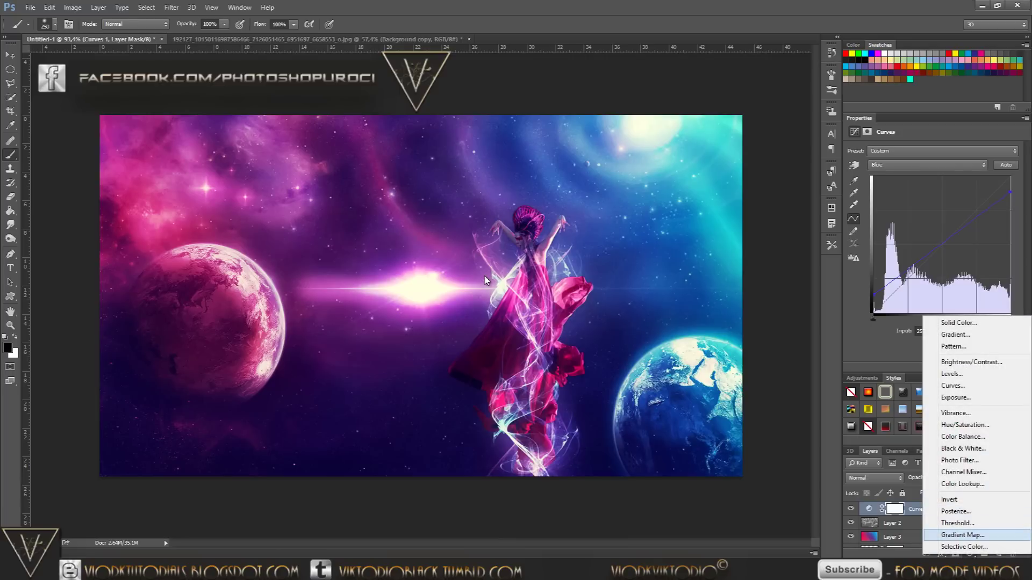
Step: Add a Gradient Map adjustment layer using the purple-green-orange preset
click(962, 534)
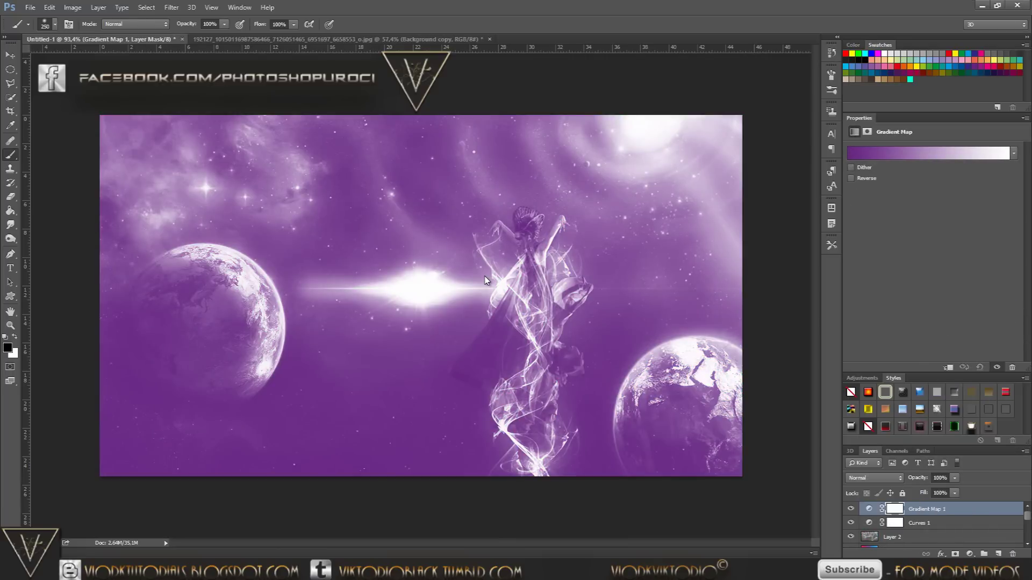
click(929, 154)
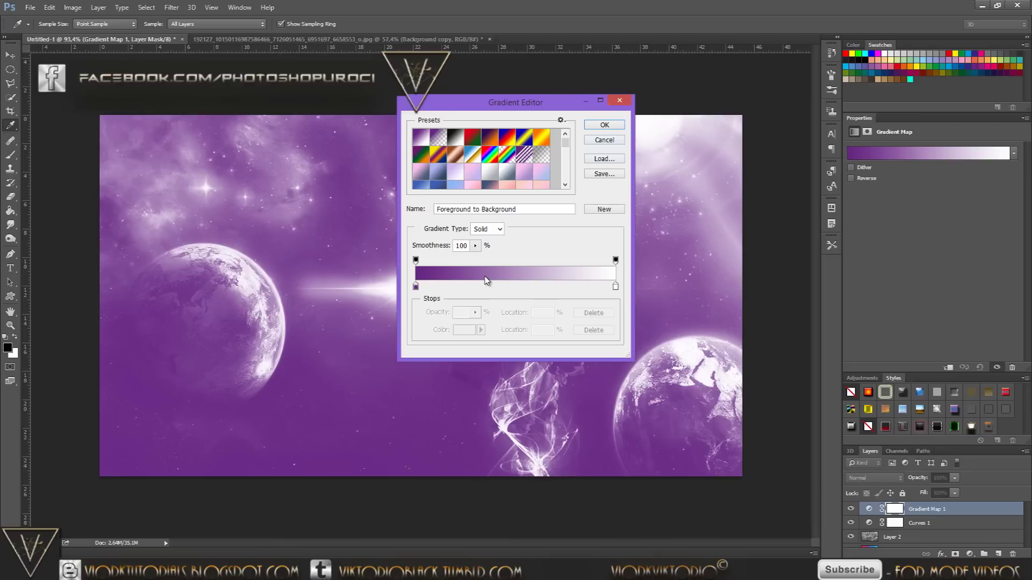
key(Return)
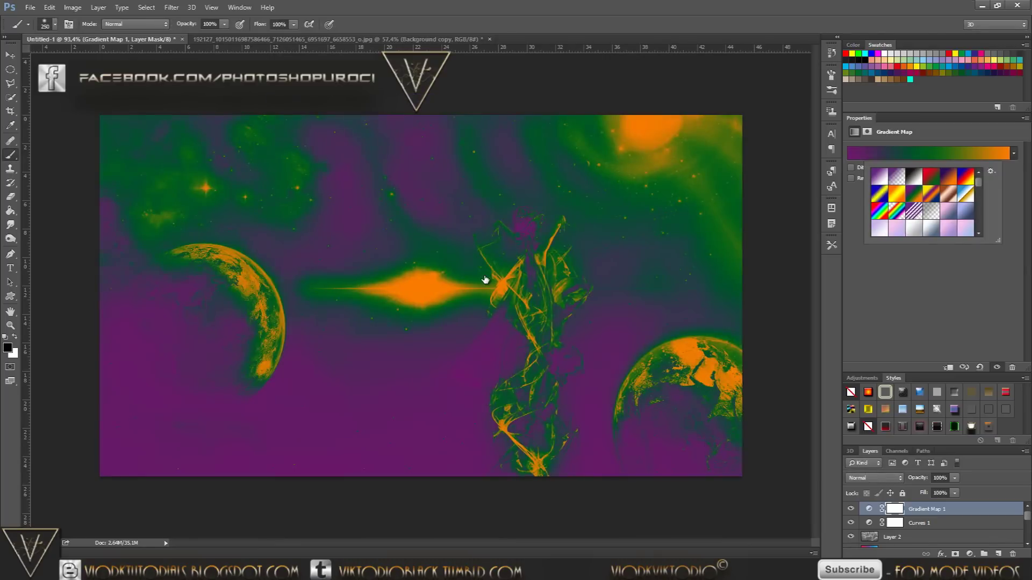
key(Escape)
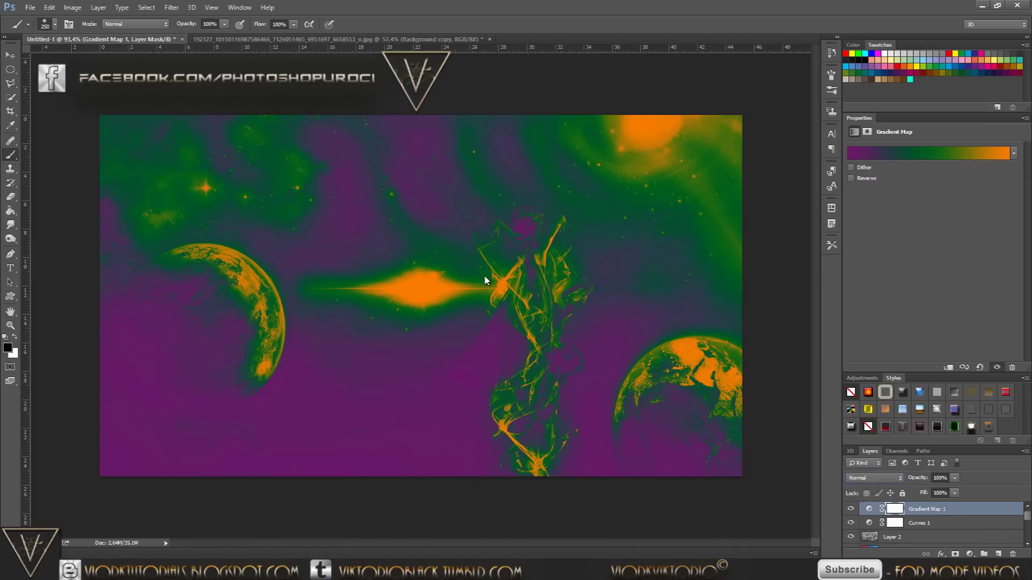
Step: Blend the gradient map as Soft Light at 50% opacity
click(875, 478)
key(Up)
key(Return)
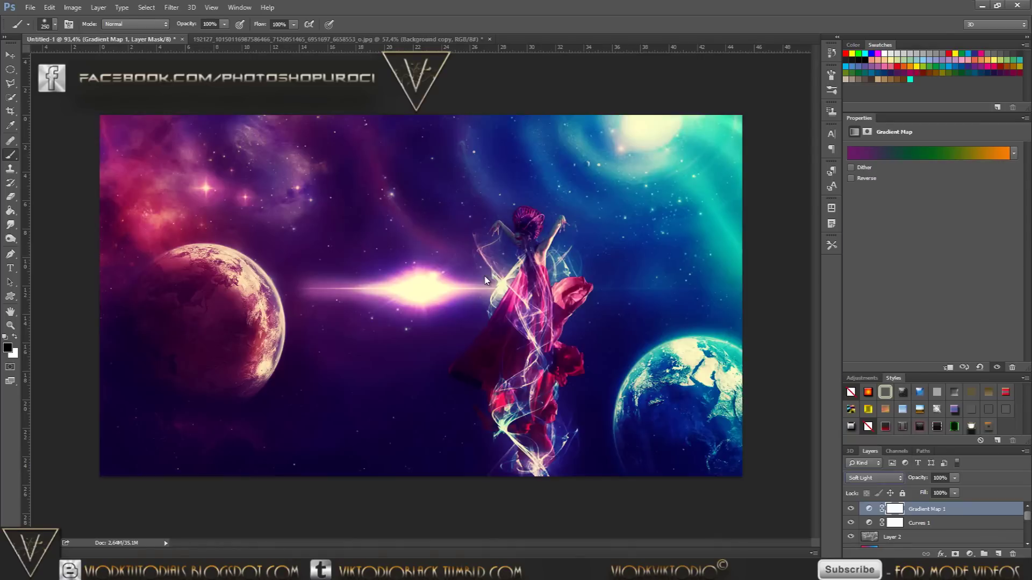
key(Down)
key(Up)
key(Tab)
text(50)
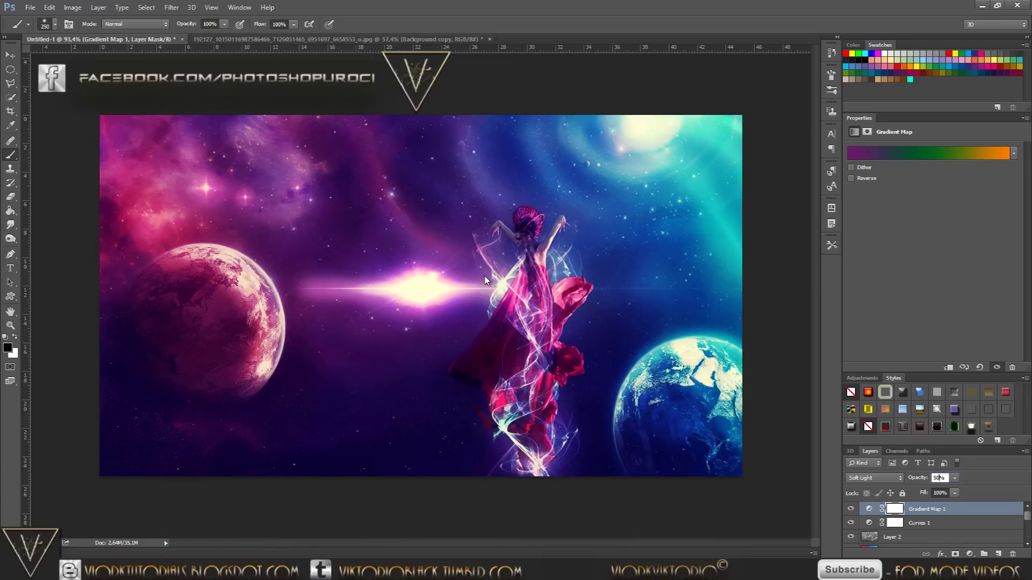
key(Return)
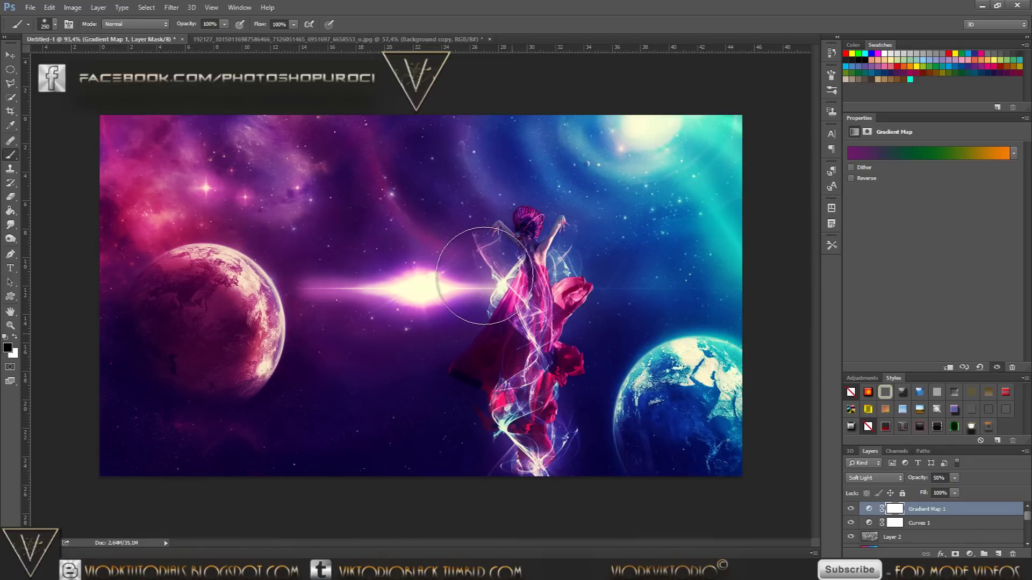
Step: Make Layer 2 the active layer
scroll(483, 275, up, 1)
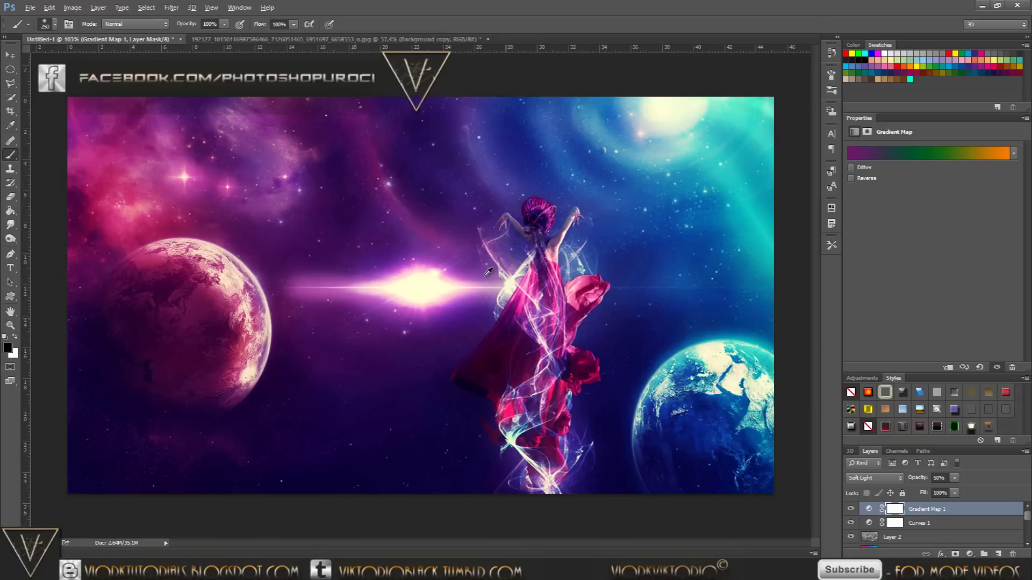
alt+click(486, 280)
key(alt+bracketleft)
key(alt+bracketleft)
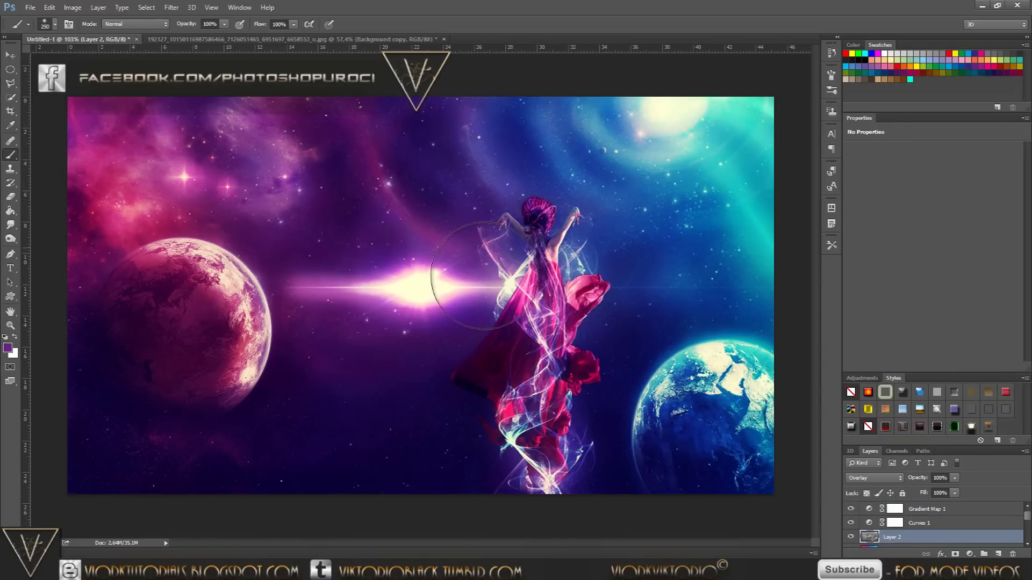
key(space)
Step: Apply a Gaussian Blur of about 5 pixels to Layer 2
key(ctrl+shift+x)
key(Down)
key(Down)
key(Down)
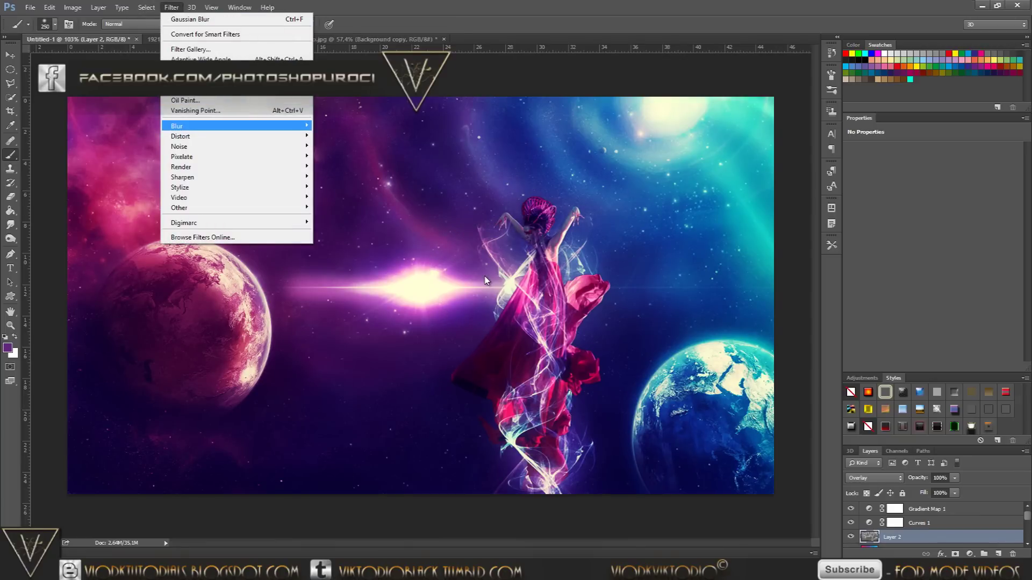
key(Right)
key(Down)
key(Down)
key(Down)
key(Down)
key(Down)
key(Down)
key(Return)
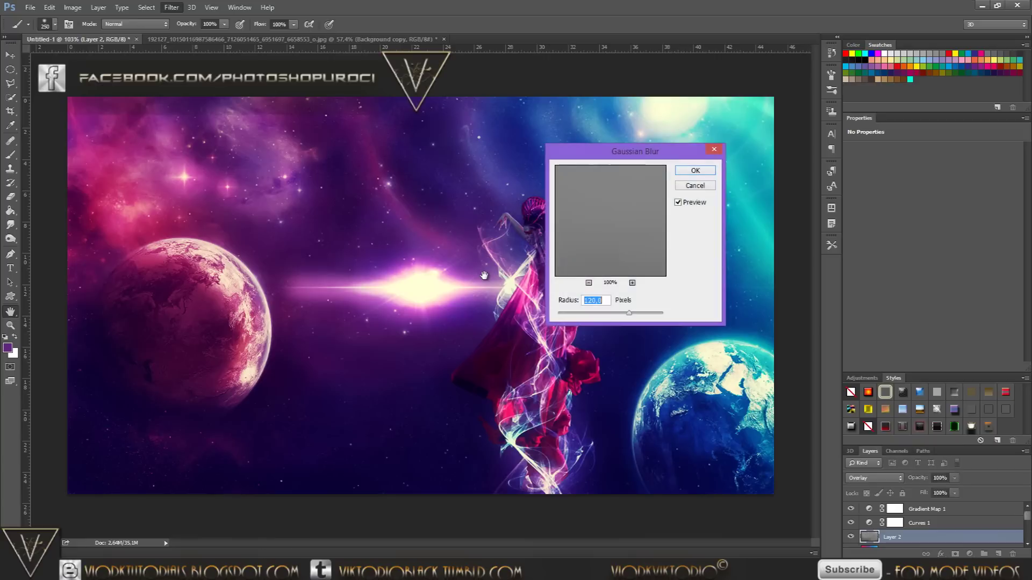
text(2,5)
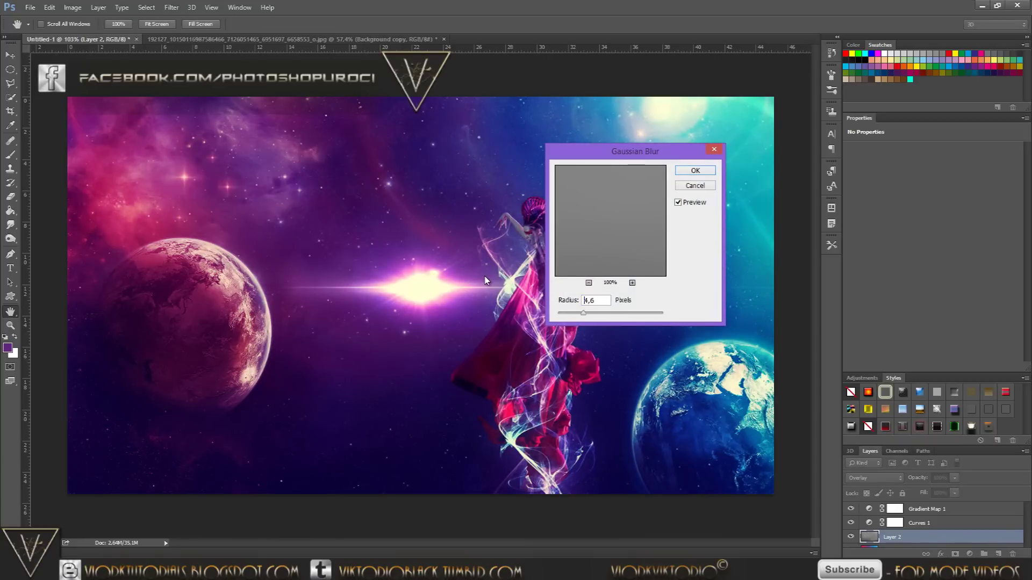
key(Down)
key(Down)
key(Down)
key(Down)
key(Down)
key(Down)
key(shift+Up)
key(shift+Up)
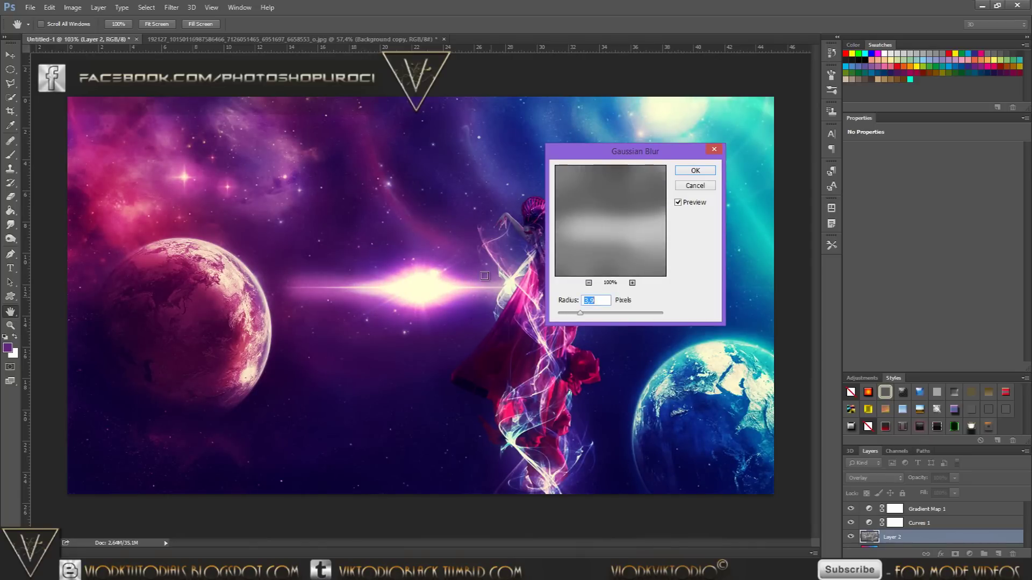
text(4,6)
key(Down)
key(Down)
key(Down)
key(Return)
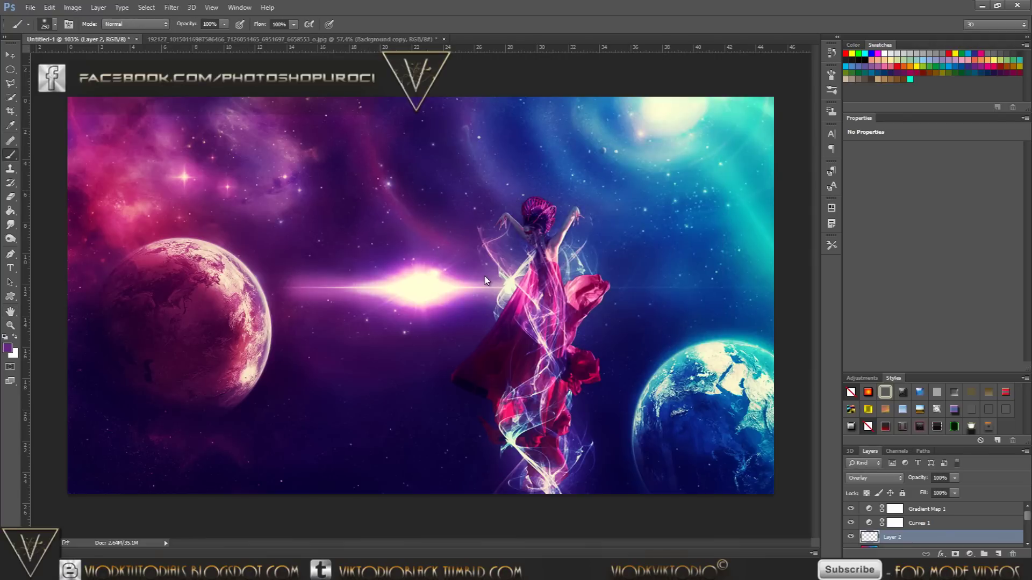
Step: Set the blurred Layer 2's opacity to 75%
key(3)
key(1)
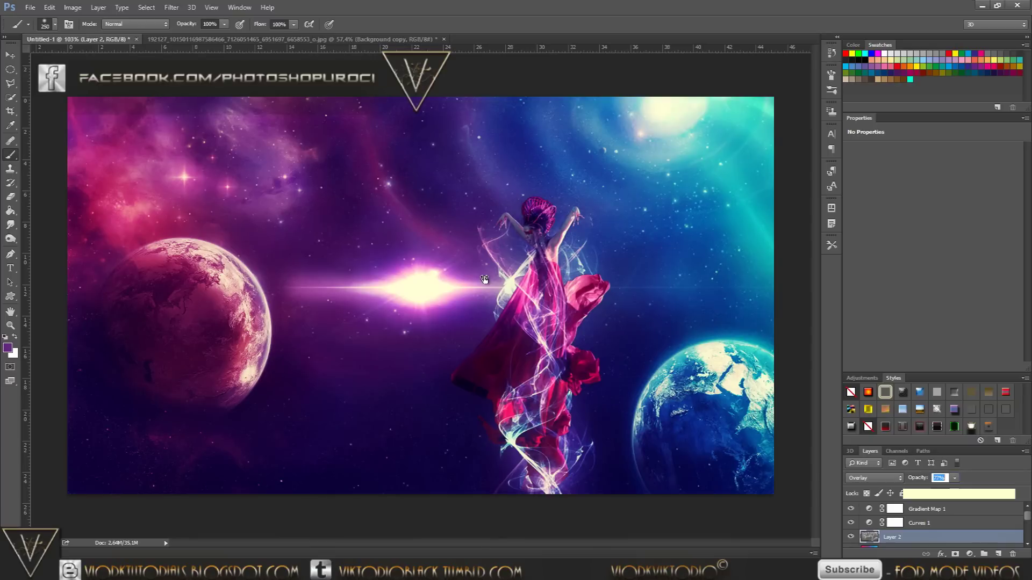
text(75)
key(Return)
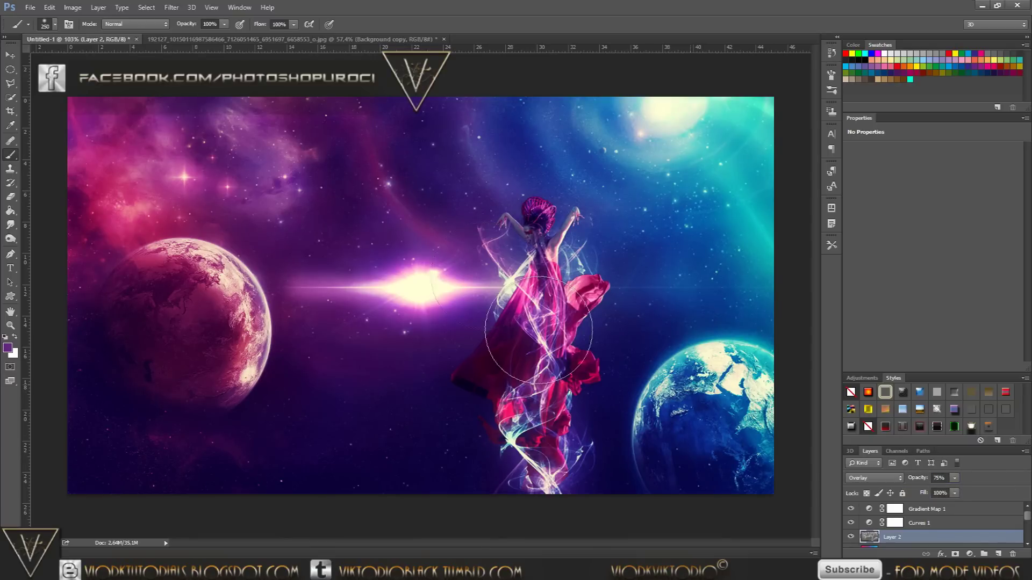